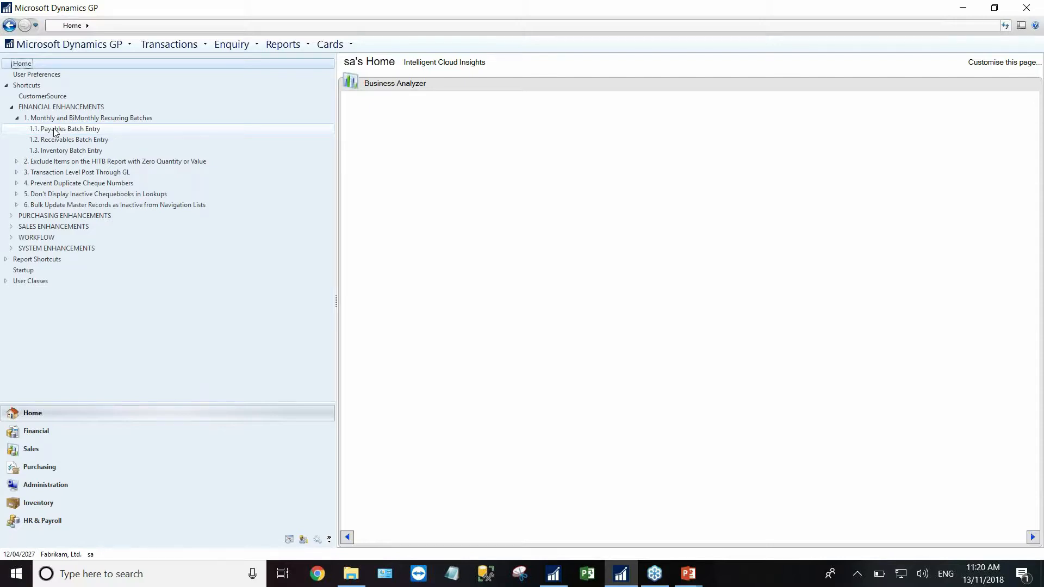
- Open the Payables, Receivables and Inventory Batch Entry windows from the recurring batch shortcuts
{"action": "left_click", "coordinate": [55, 128]}
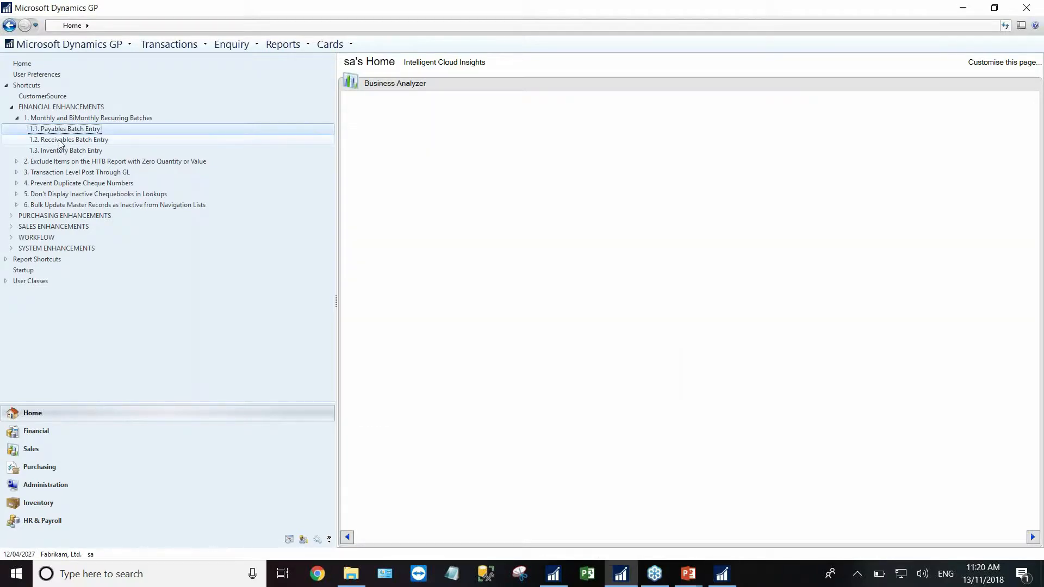
{"action": "left_click", "coordinate": [60, 140]}
{"action": "left_click", "coordinate": [60, 153]}
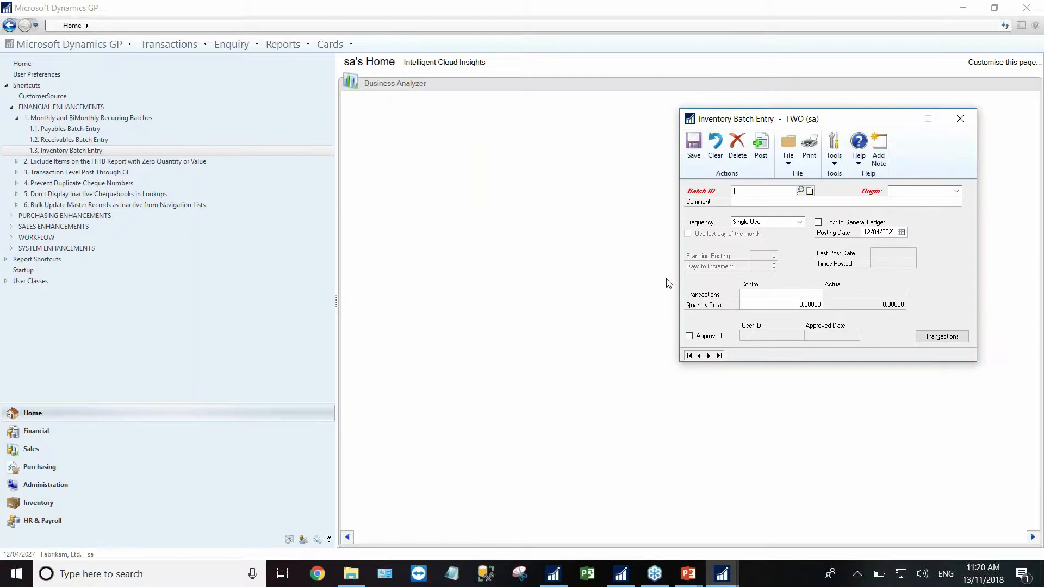
{"action": "mouse_move", "coordinate": [558, 582]}
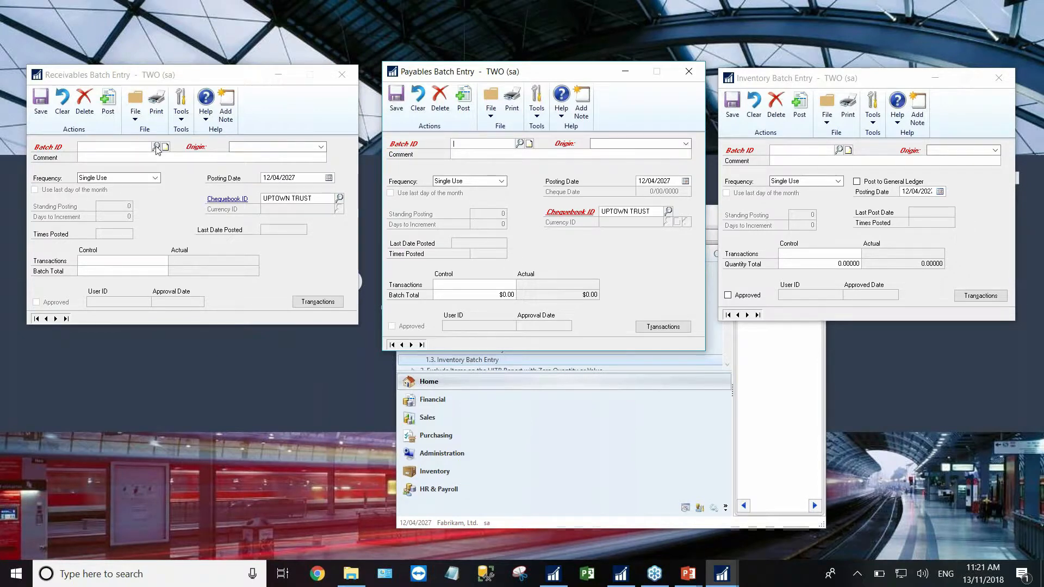
- Pick batch ID WEBINAR from the lookup in the Receivables, Payables and Inventory Batch Entry windows
{"action": "left_click", "coordinate": [156, 147]}
{"action": "double_click", "coordinate": [722, 484]}
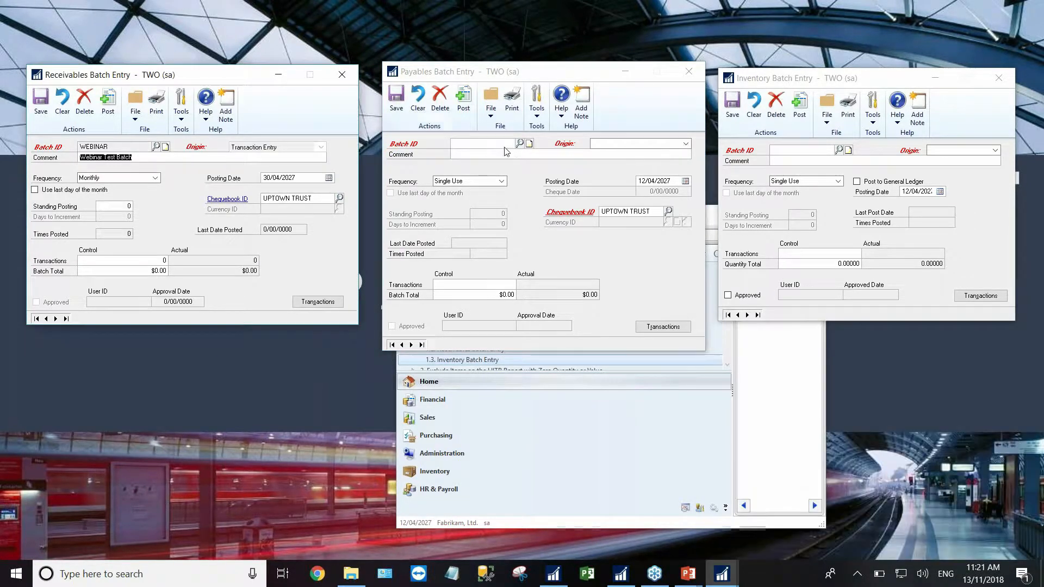
{"action": "left_click", "coordinate": [519, 143]}
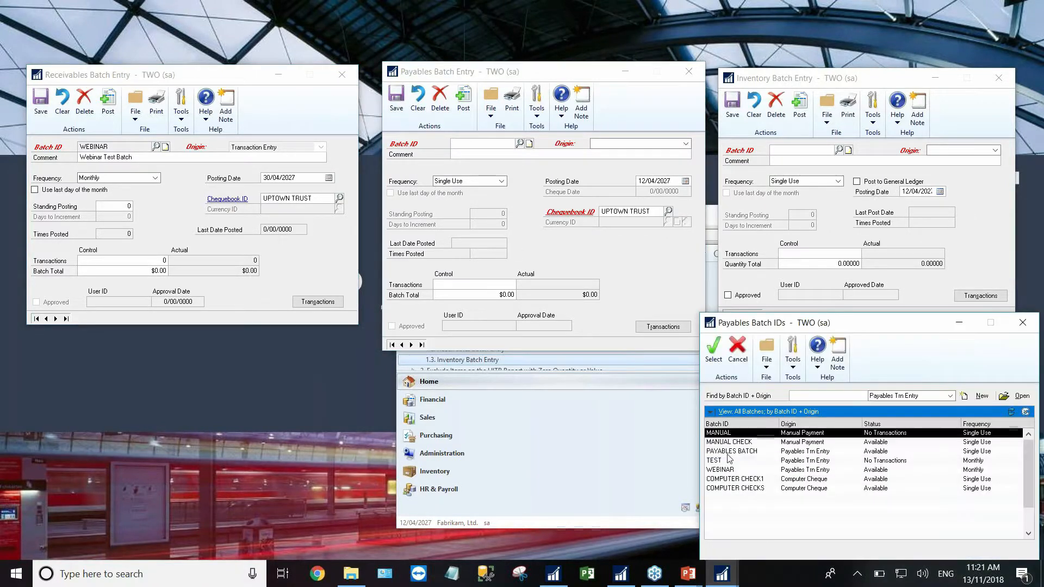
{"action": "double_click", "coordinate": [722, 470]}
{"action": "left_click", "coordinate": [838, 151]}
{"action": "double_click", "coordinate": [722, 470]}
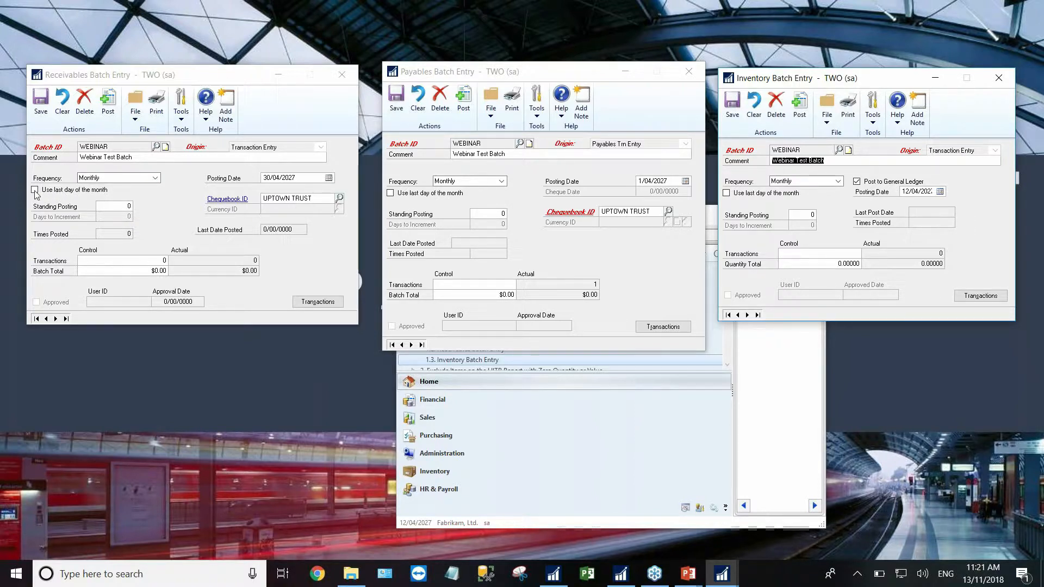
- Set the Payables WEBINAR batch to use the month's last day (30/04/2027), then restore the Home window
{"action": "left_click", "coordinate": [651, 183]}
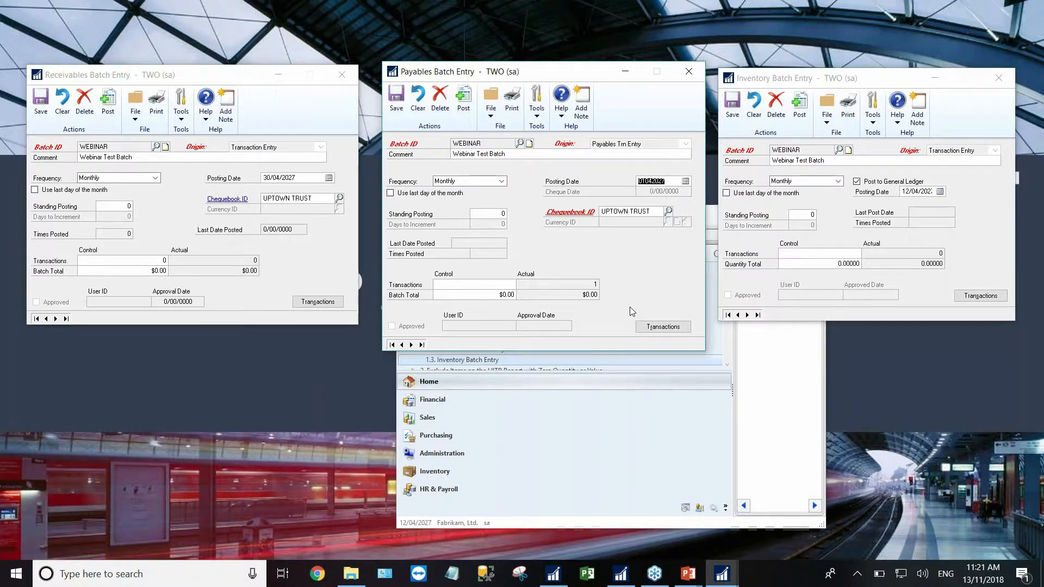
{"action": "left_click", "coordinate": [391, 194]}
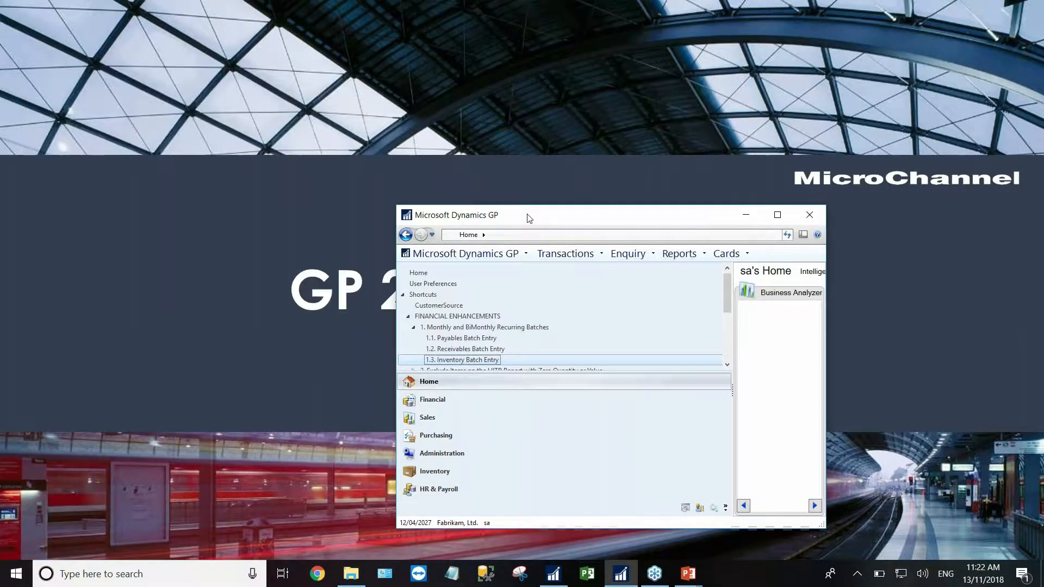
{"action": "double_click", "coordinate": [529, 218]}
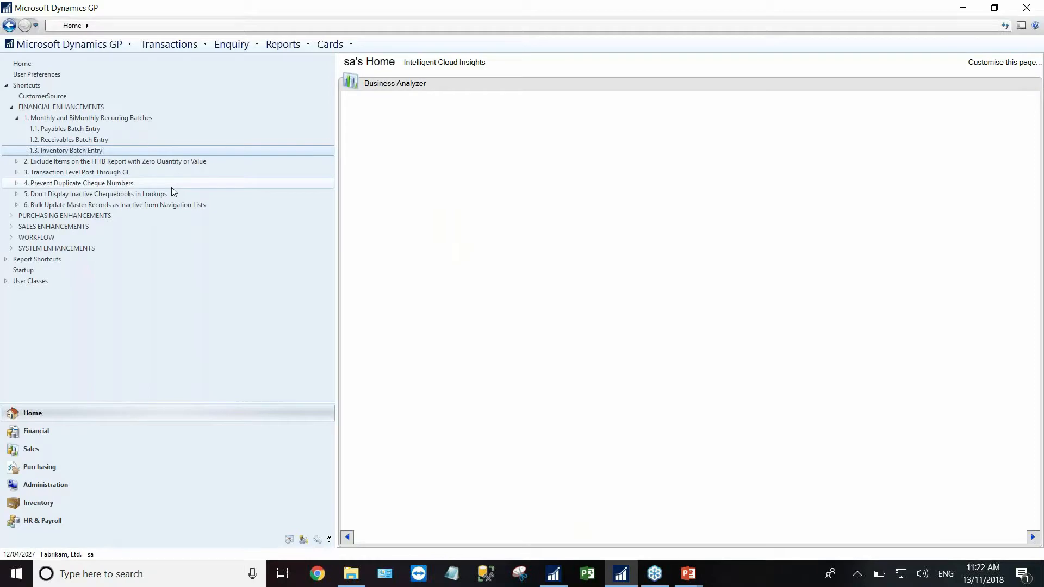
- Open Inventory Activity Report Options and modify the HITB option of the Historical IV Trial Balance report
{"action": "left_click", "coordinate": [16, 118]}
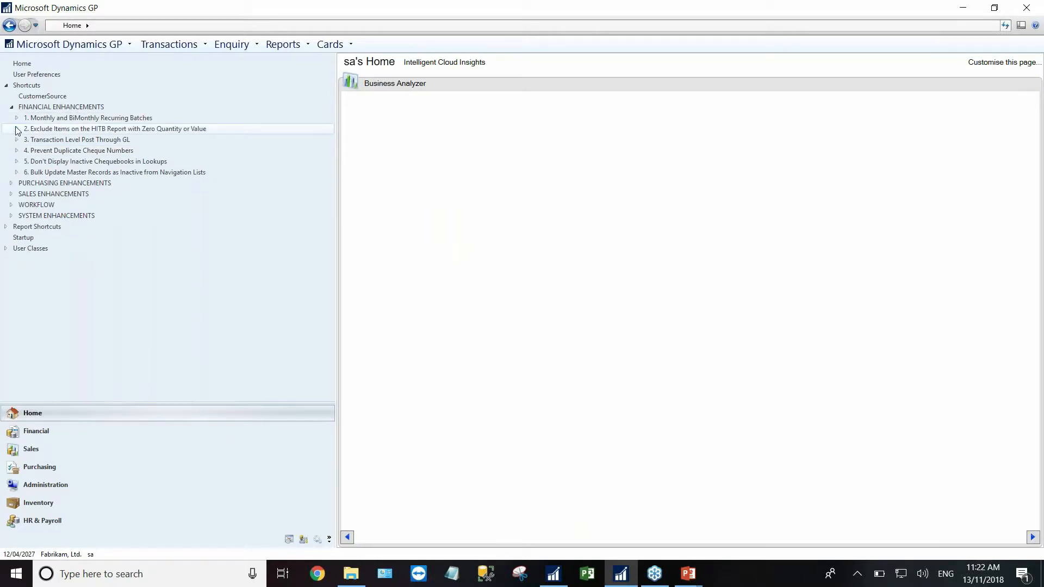
{"action": "left_click", "coordinate": [16, 129]}
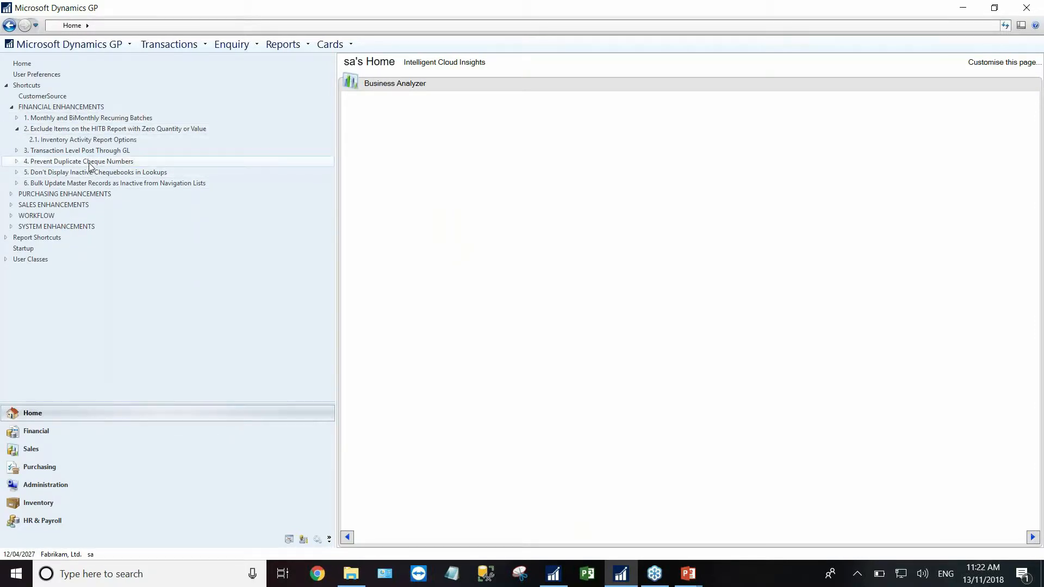
{"action": "left_click", "coordinate": [60, 142]}
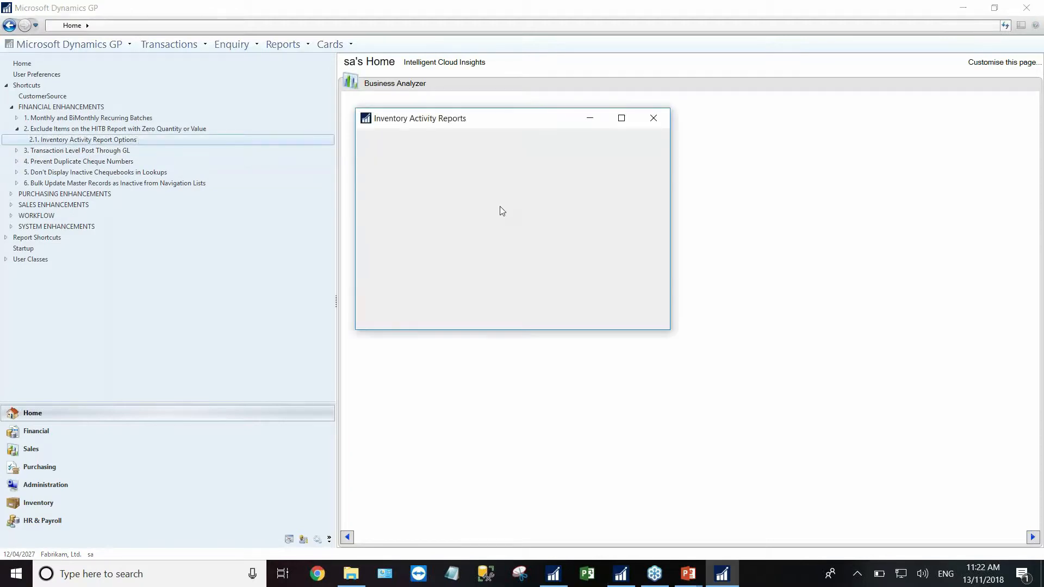
{"action": "left_click_drag", "start_coordinate": [478, 121], "coordinate": [501, 122]}
{"action": "left_click", "coordinate": [516, 202]}
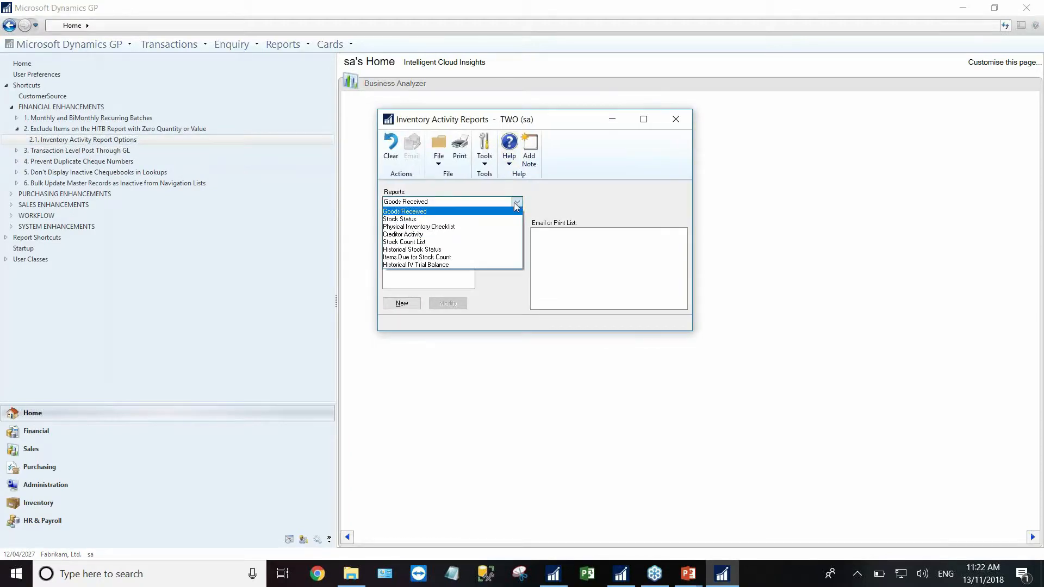
{"action": "left_click", "coordinate": [416, 267]}
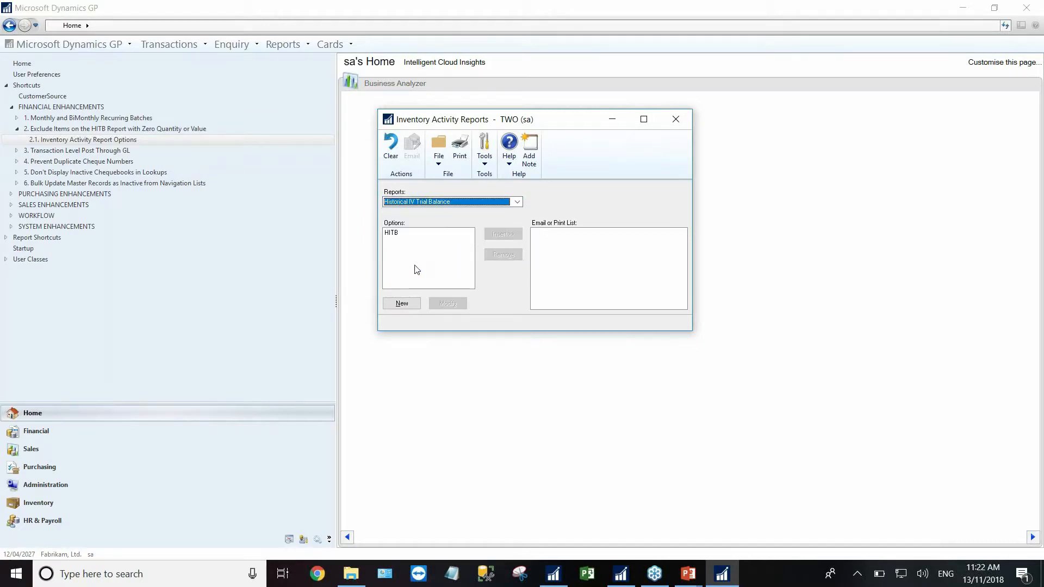
{"action": "left_click", "coordinate": [393, 233]}
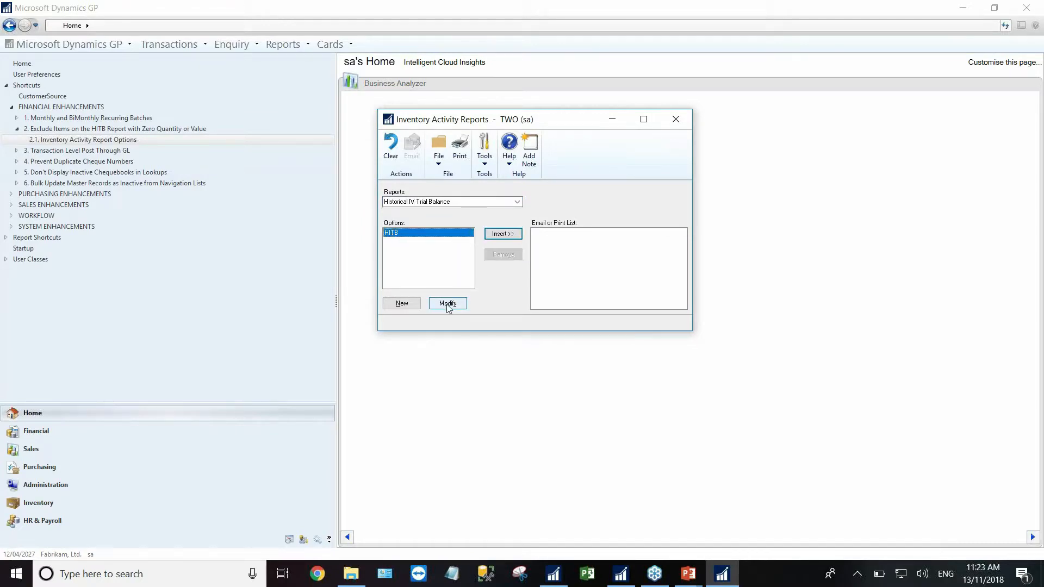
{"action": "left_click", "coordinate": [447, 304]}
{"action": "mouse_move", "coordinate": [489, 88]}
{"action": "left_mouse_down"}
{"action": "mouse_move", "coordinate": [482, 98]}
{"action": "mouse_move", "coordinate": [501, 110]}
{"action": "left_mouse_up"}
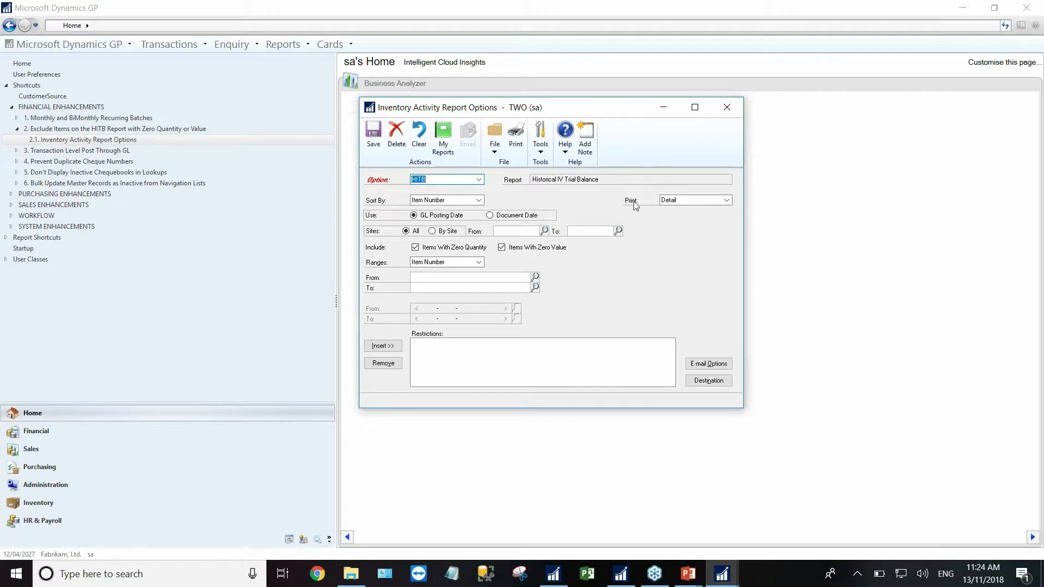
{"action": "left_click", "coordinate": [727, 108]}
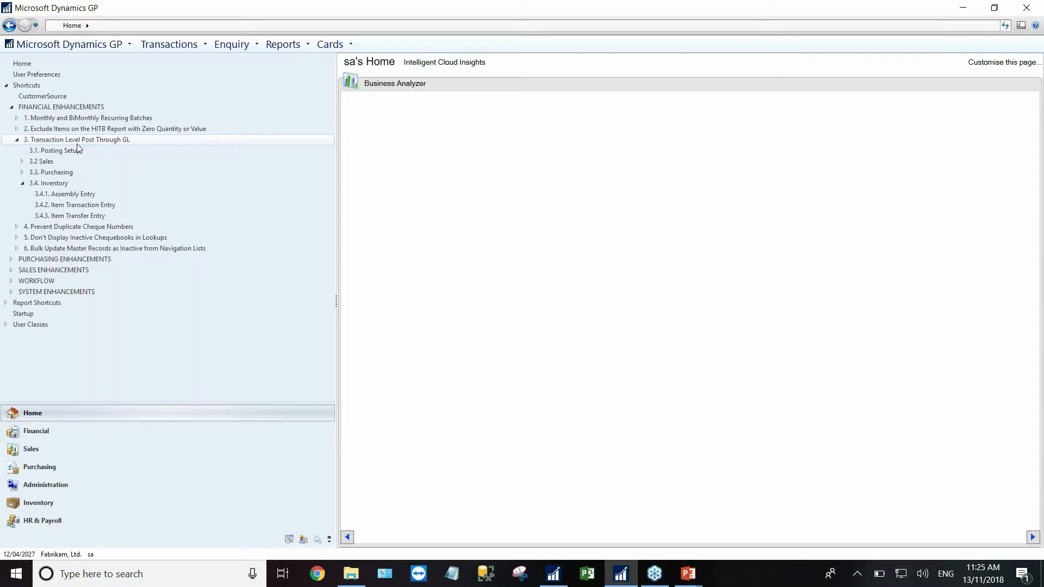
- Expand the 3.2 Sales and 3.3 Purchasing shortcuts and open 3.2.3 Cash Receipts Entry
{"action": "left_click", "coordinate": [22, 162]}
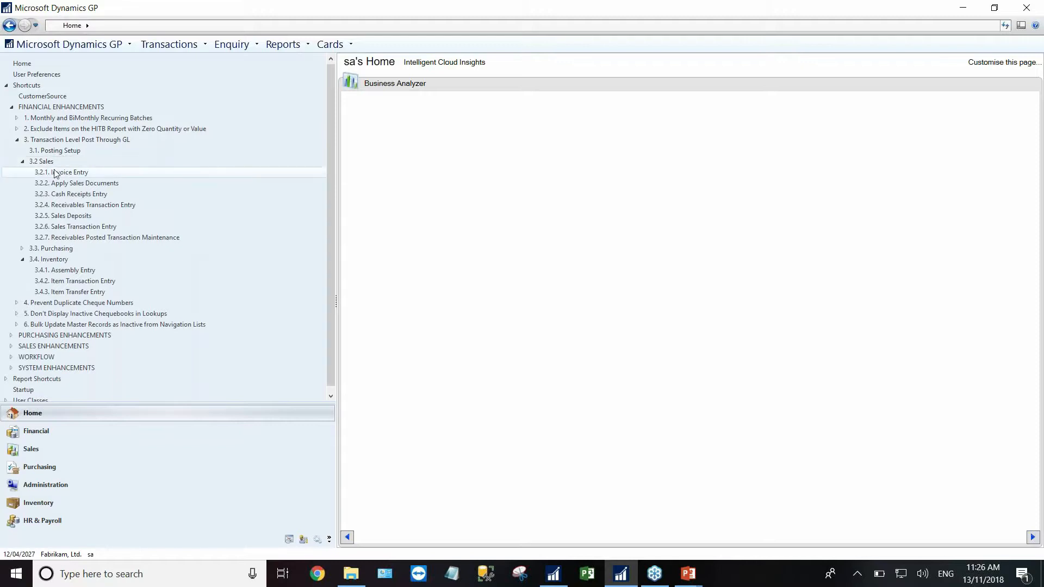
{"action": "left_click", "coordinate": [22, 249]}
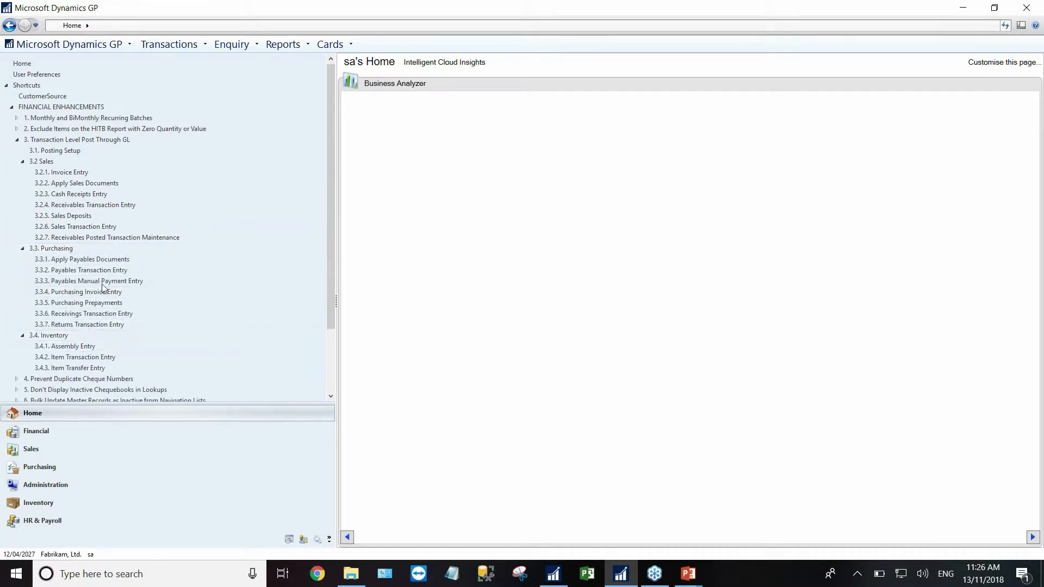
{"action": "left_click", "coordinate": [77, 196]}
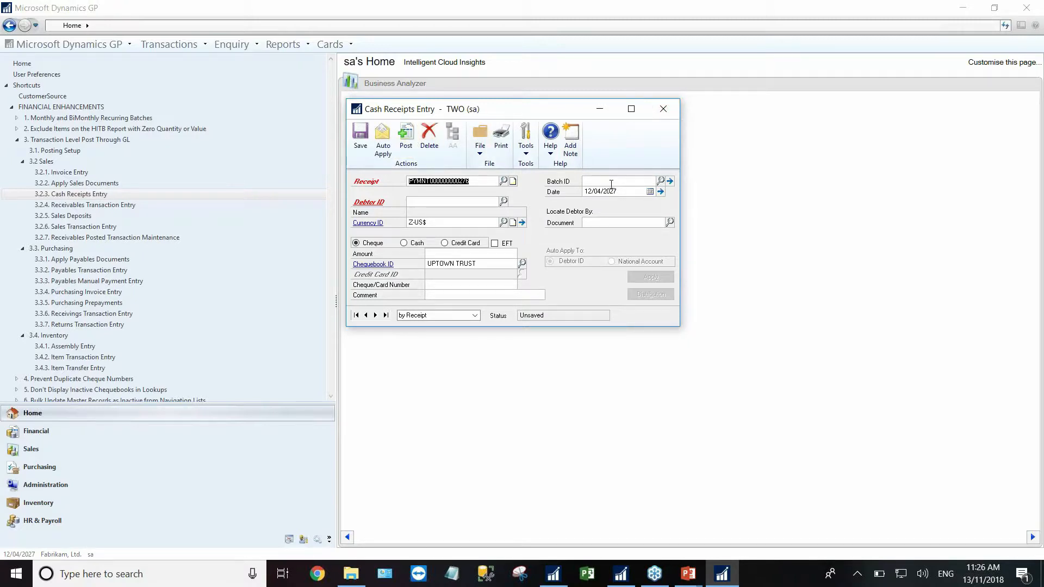
- Close Cash Receipts Entry and review Receivables Transaction Entry document types, keeping Sales / Invoices
{"action": "left_click", "coordinate": [664, 109]}
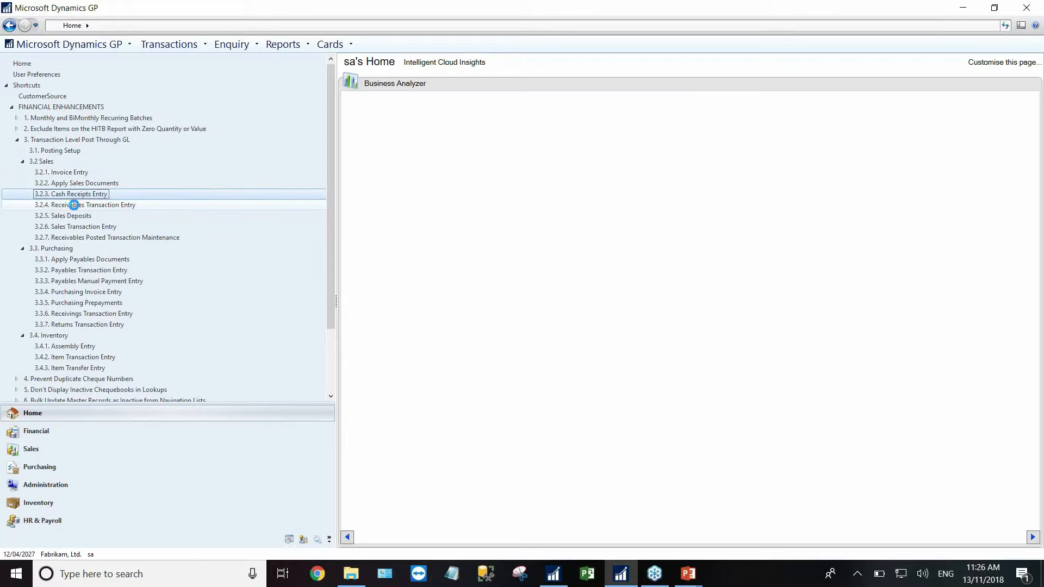
{"action": "left_click", "coordinate": [74, 204]}
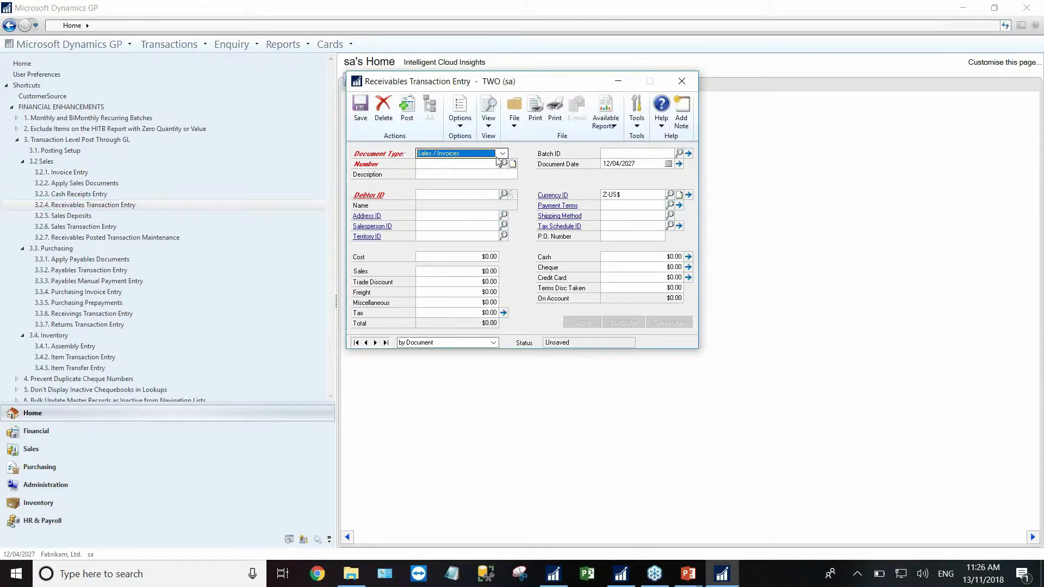
{"action": "left_click", "coordinate": [502, 154]}
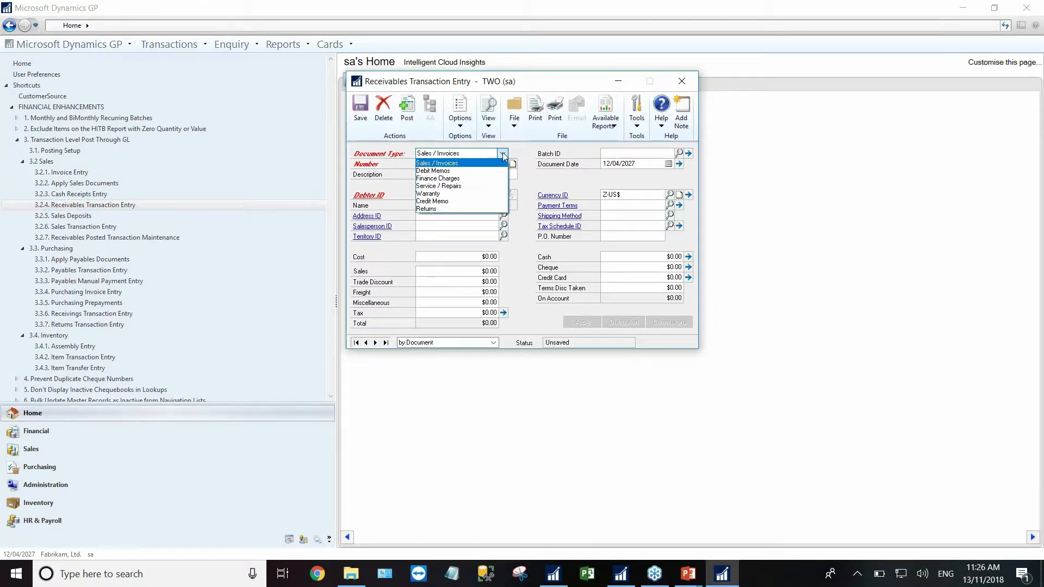
{"action": "left_click", "coordinate": [503, 155]}
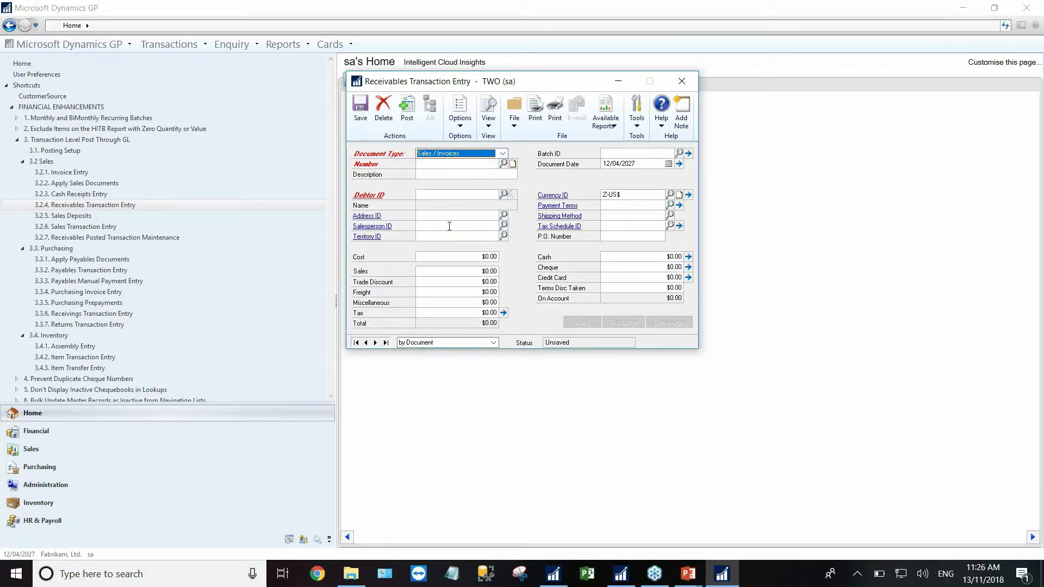
{"action": "left_click", "coordinate": [683, 81]}
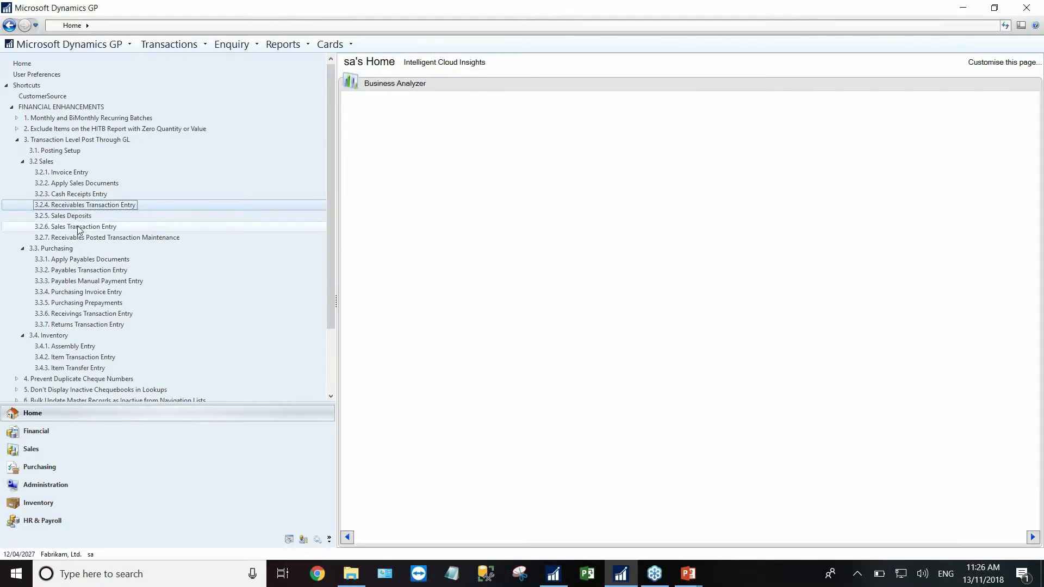
- Review the Sales Transaction Entry document types, keeping Invoice, then close the window
{"action": "left_click", "coordinate": [78, 228]}
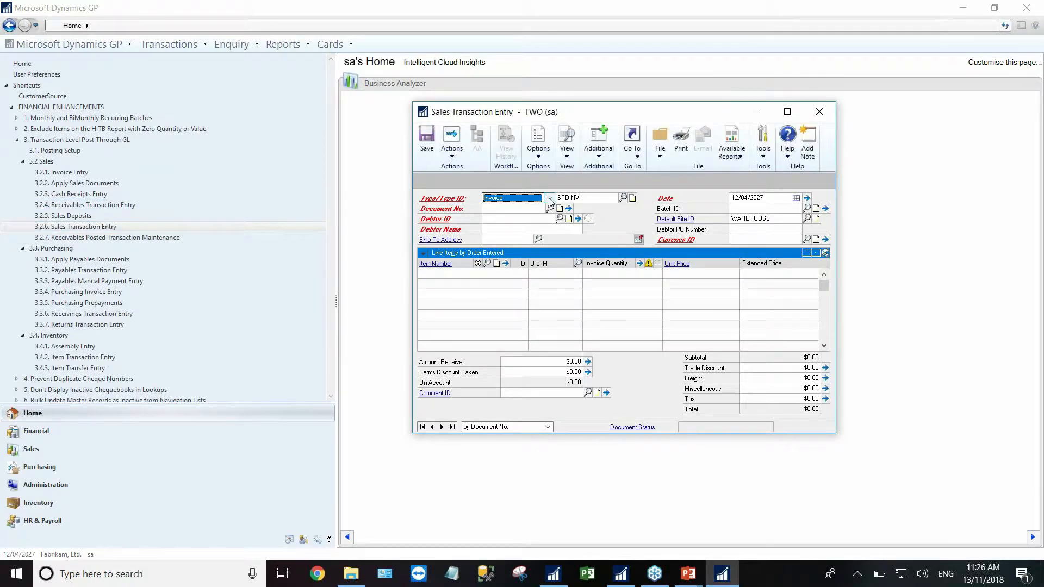
{"action": "left_click", "coordinate": [549, 198]}
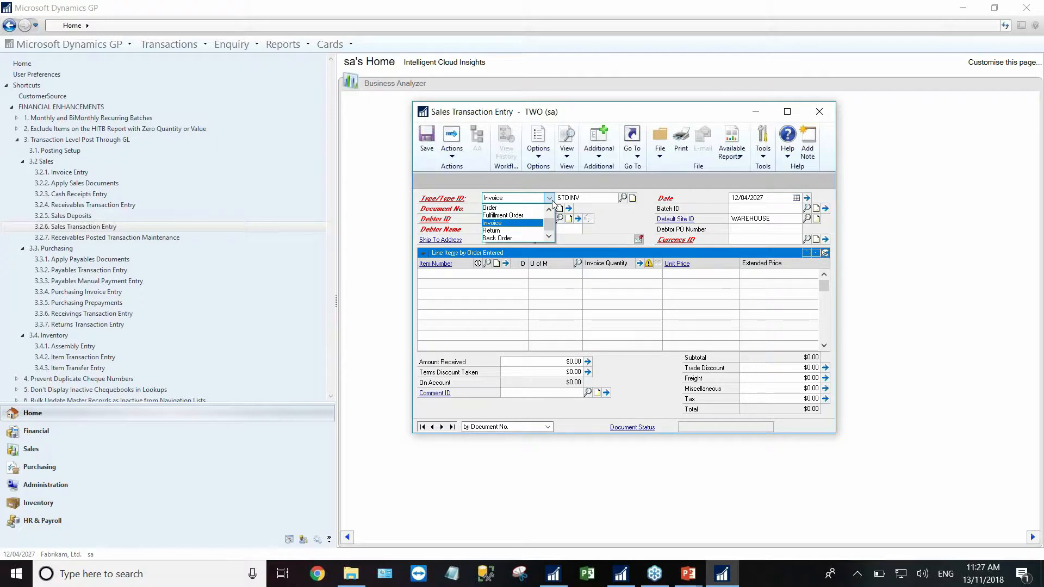
{"action": "left_click", "coordinate": [552, 200]}
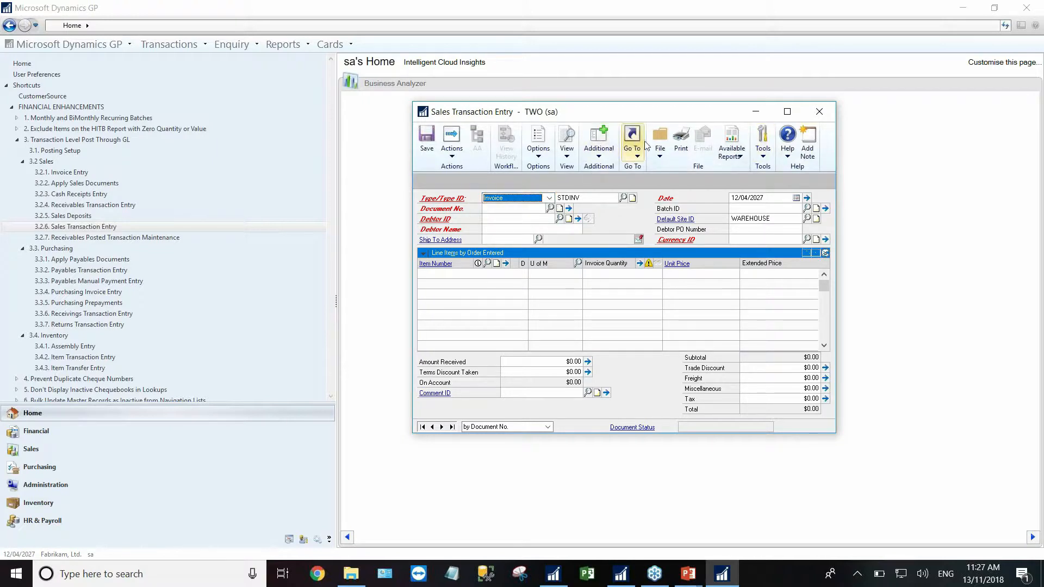
{"action": "left_click", "coordinate": [824, 113]}
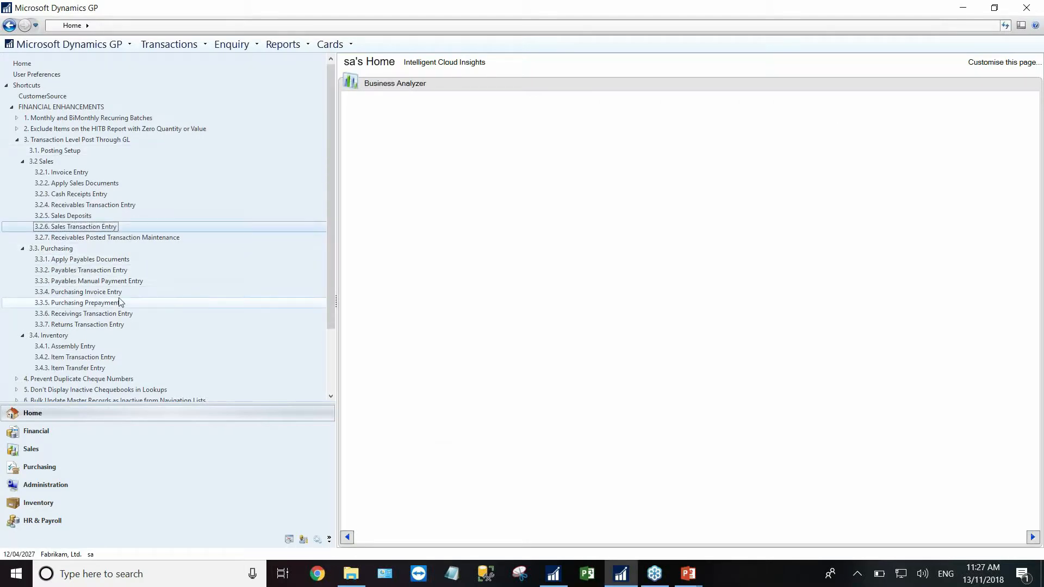
- Check the receipt types in Receivings Transaction Entry, keeping Shipment, then close it
{"action": "left_click", "coordinate": [75, 314]}
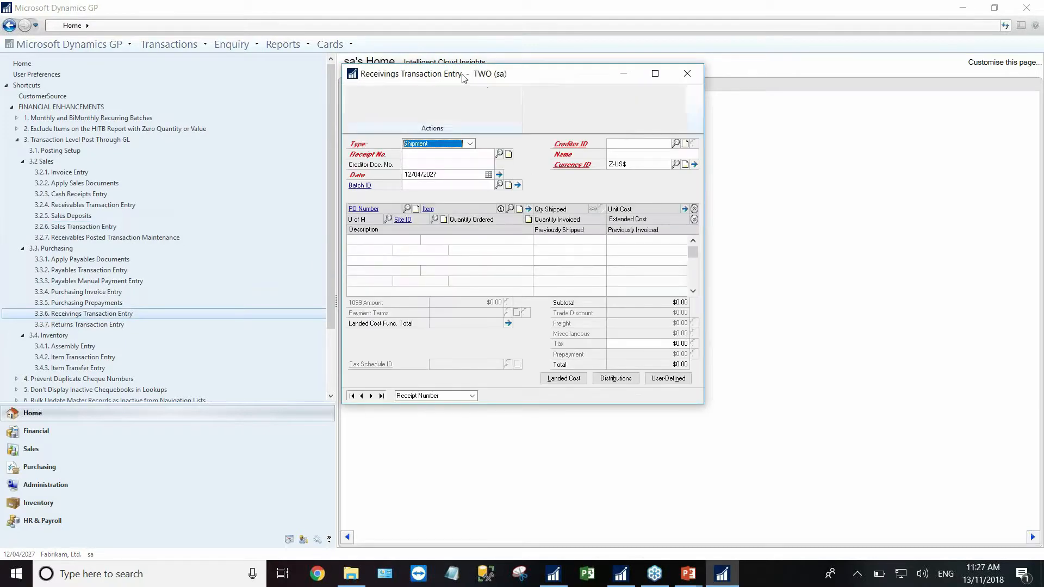
{"action": "left_click_drag", "start_coordinate": [597, 105], "coordinate": [663, 111]}
{"action": "left_click", "coordinate": [615, 170]}
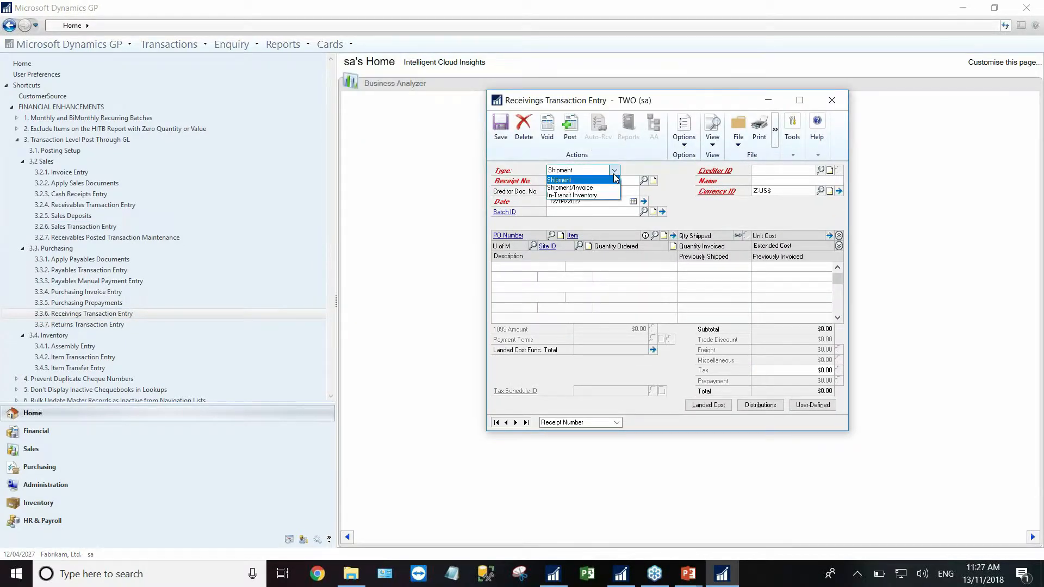
{"action": "left_click", "coordinate": [613, 180]}
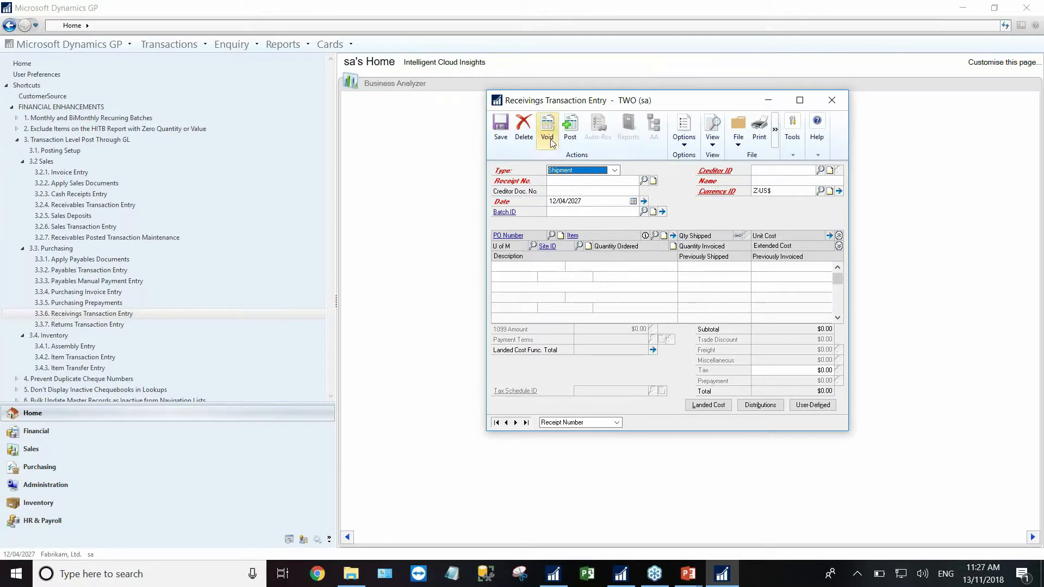
{"action": "left_click", "coordinate": [832, 101]}
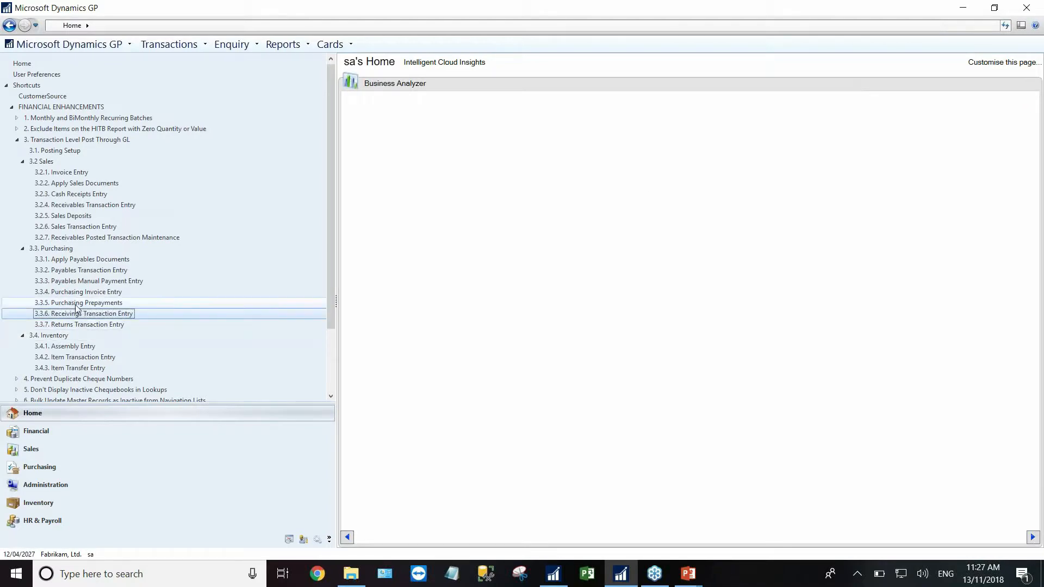
- Briefly view Purchasing Invoice Entry and Payables Transaction Entry, then open Item Transaction Entry
{"action": "left_click", "coordinate": [68, 292]}
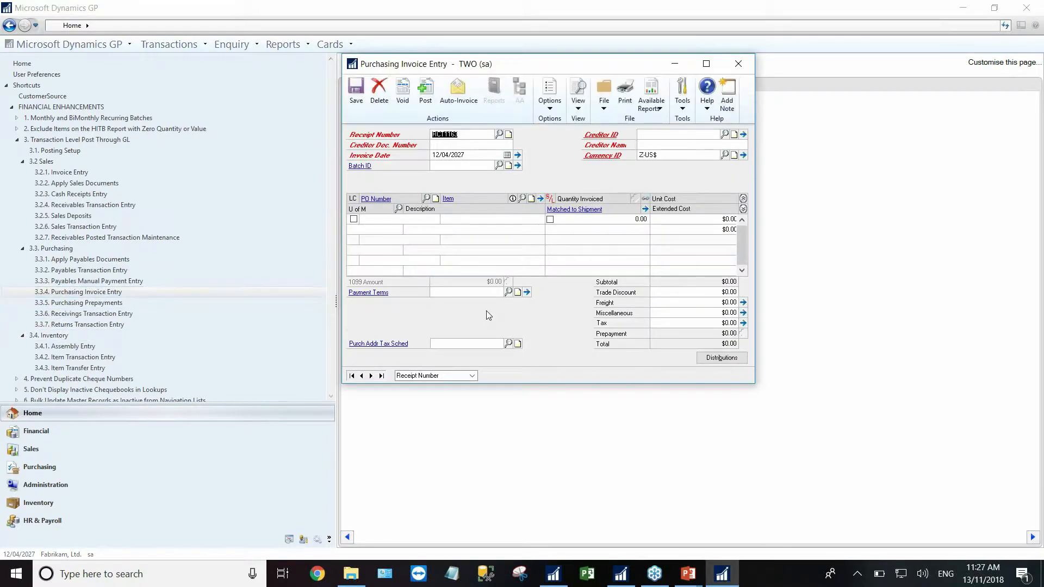
{"action": "left_click", "coordinate": [746, 66]}
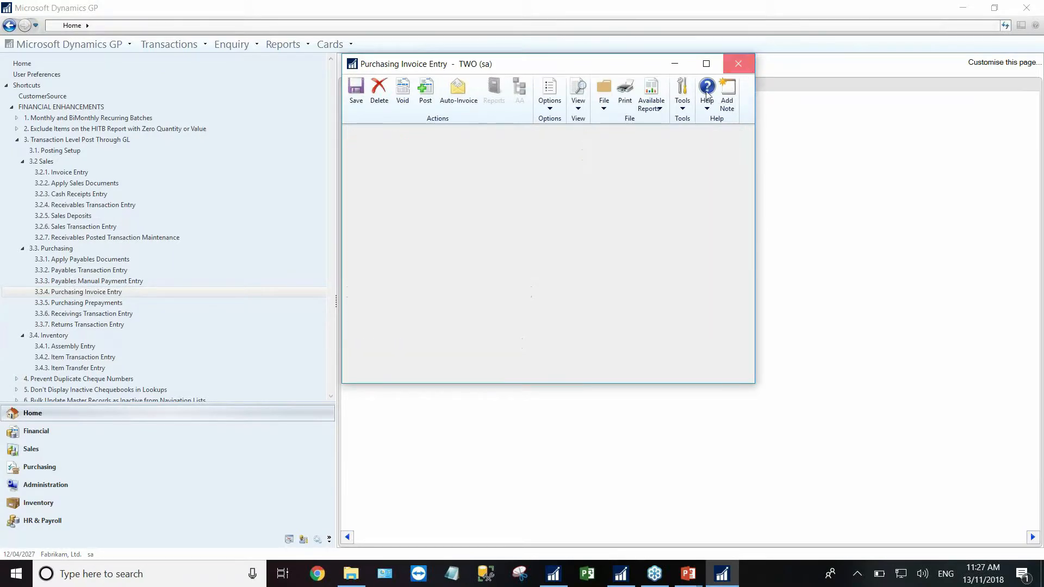
{"action": "left_click", "coordinate": [83, 271]}
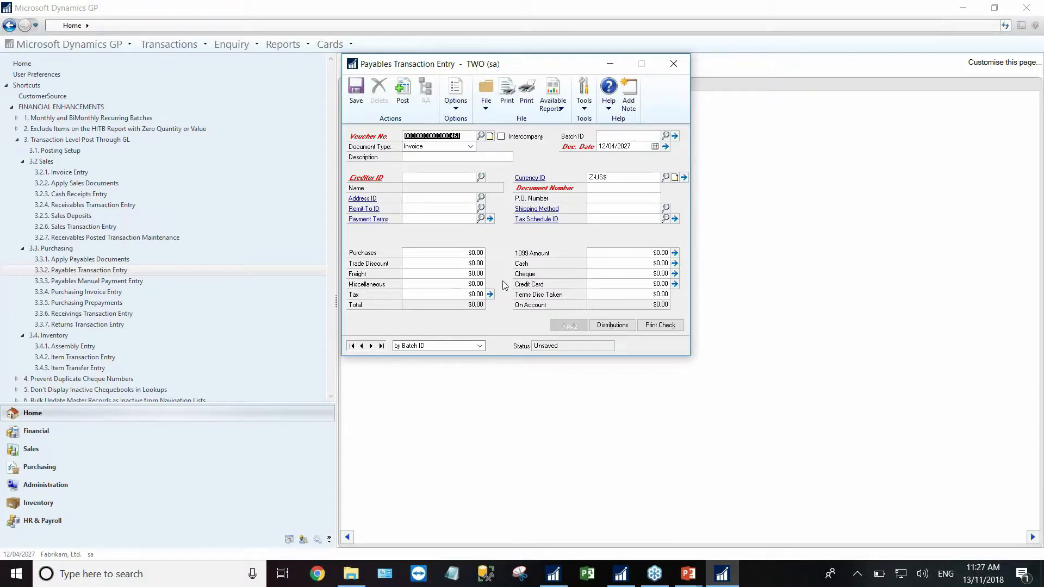
{"action": "left_click", "coordinate": [678, 65]}
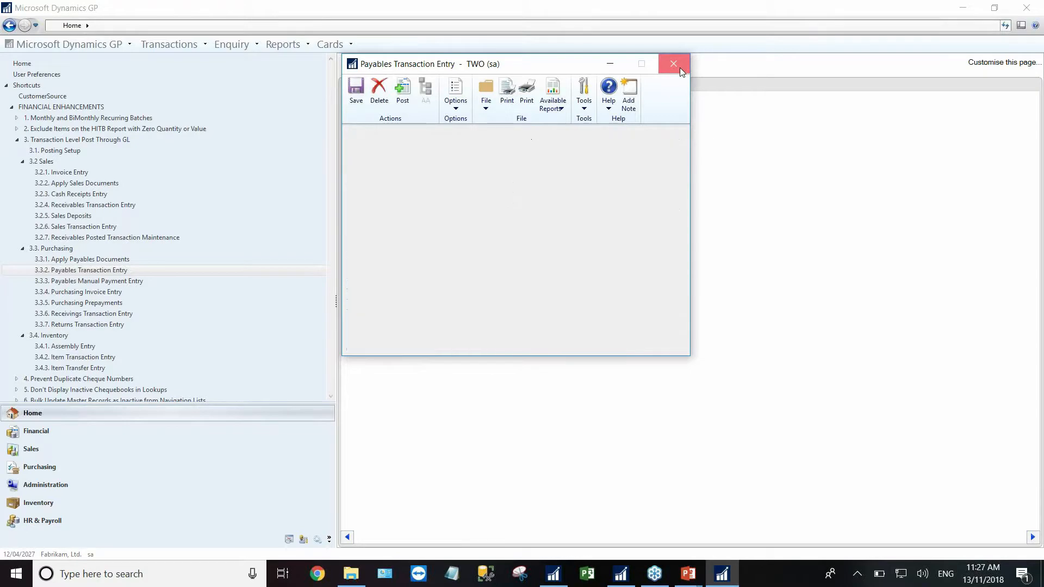
{"action": "left_click", "coordinate": [71, 358]}
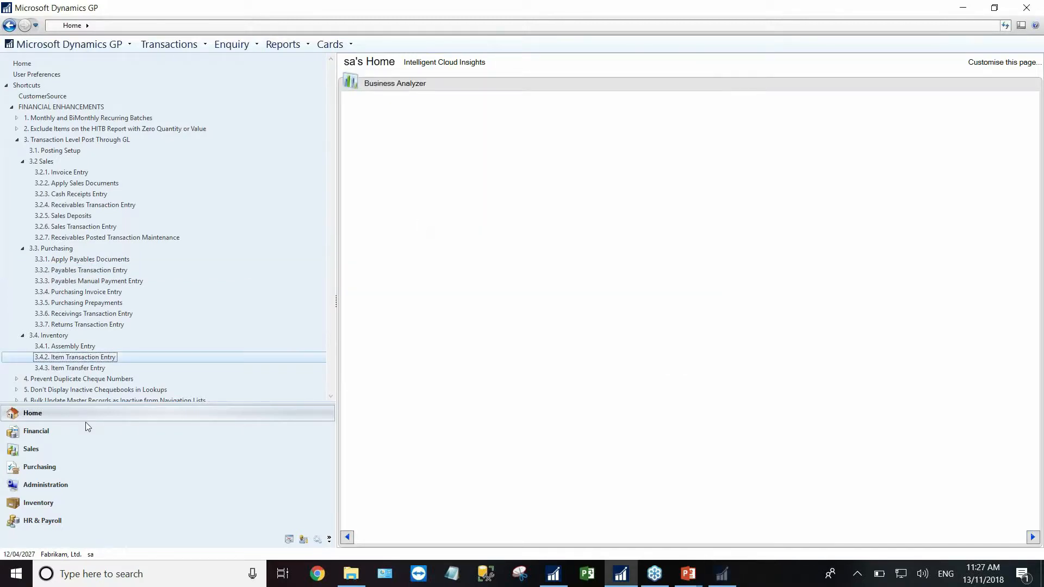
- View and close Item Transfer Entry, collapse nodes 3.4, 3.3, 3.2 and 3, and expand node 4
{"action": "left_click", "coordinate": [77, 368]}
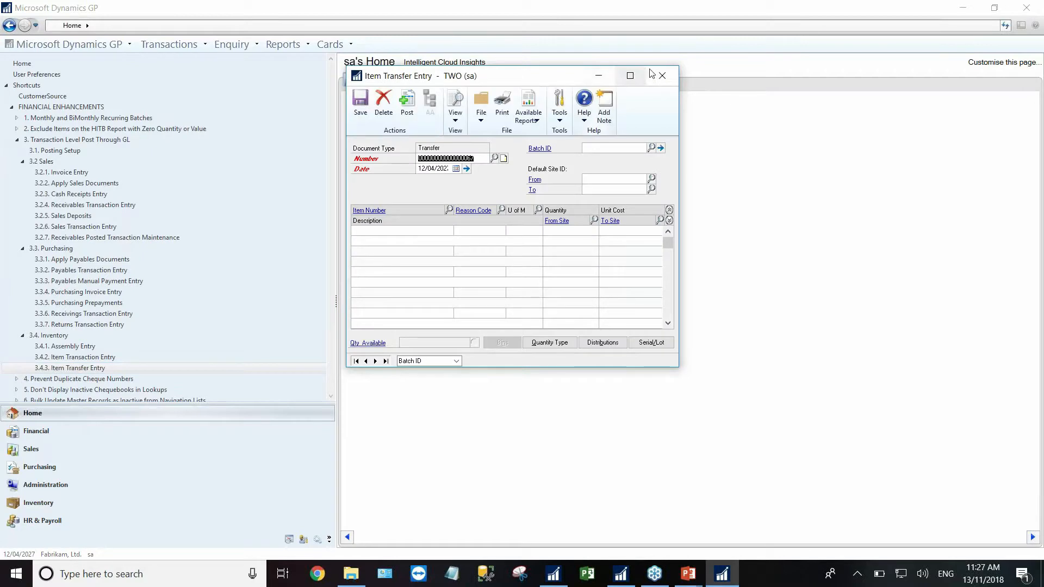
{"action": "left_click", "coordinate": [662, 76]}
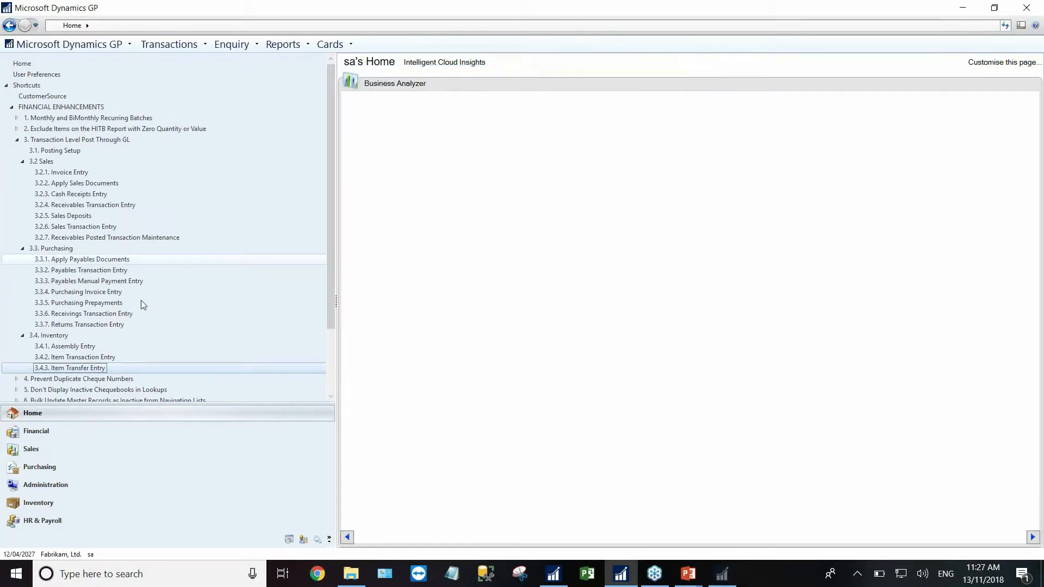
{"action": "left_click", "coordinate": [22, 336]}
{"action": "left_click", "coordinate": [22, 249]}
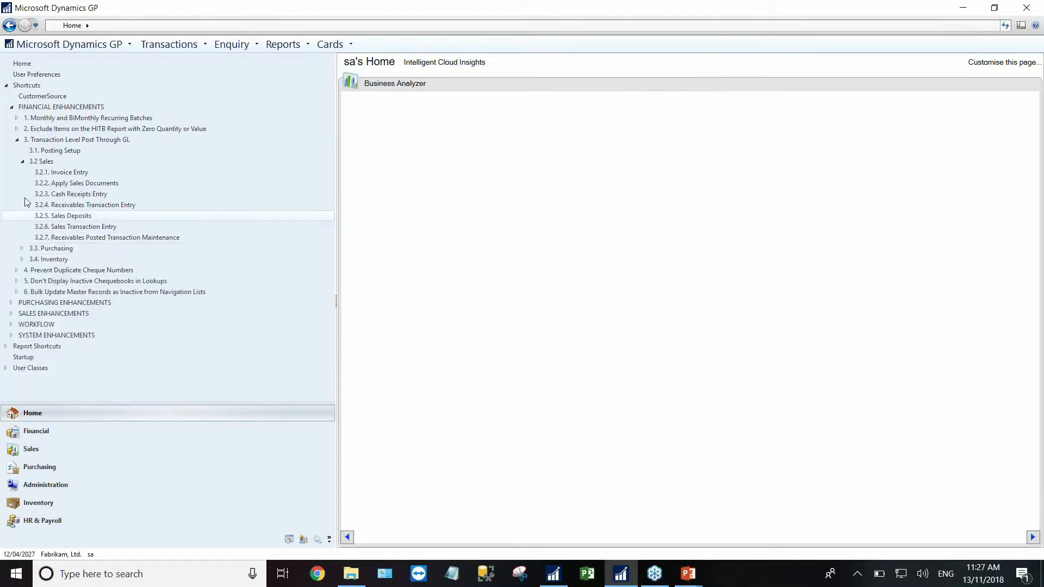
{"action": "left_click", "coordinate": [22, 162]}
{"action": "left_click", "coordinate": [17, 140]}
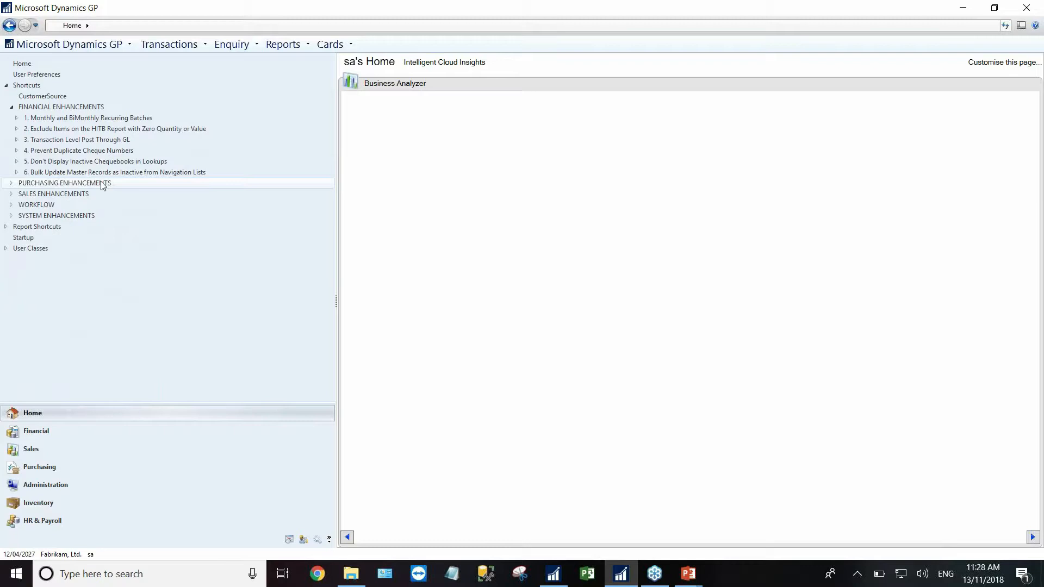
{"action": "left_click", "coordinate": [17, 151]}
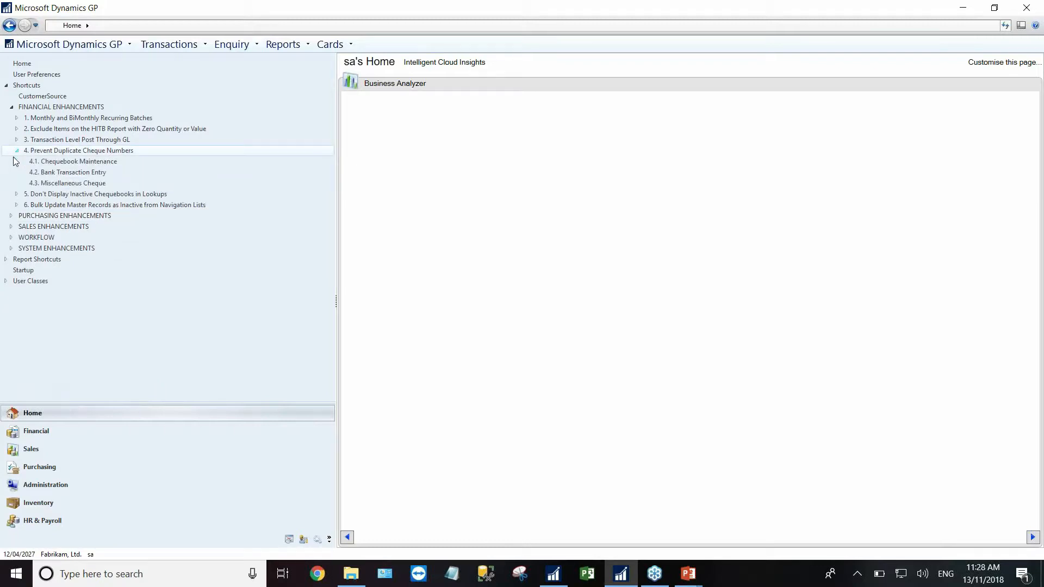
- Check FIRST BANK's Duplicate Cheque Numbers option in Chequebook Maintenance, then close the window
{"action": "left_click", "coordinate": [57, 163]}
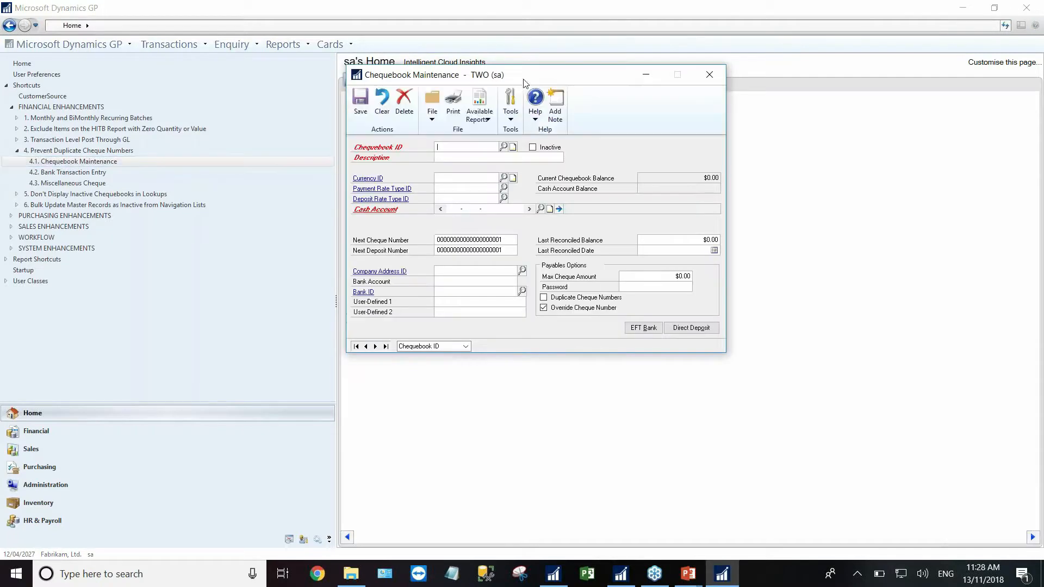
{"action": "left_click", "coordinate": [457, 389]}
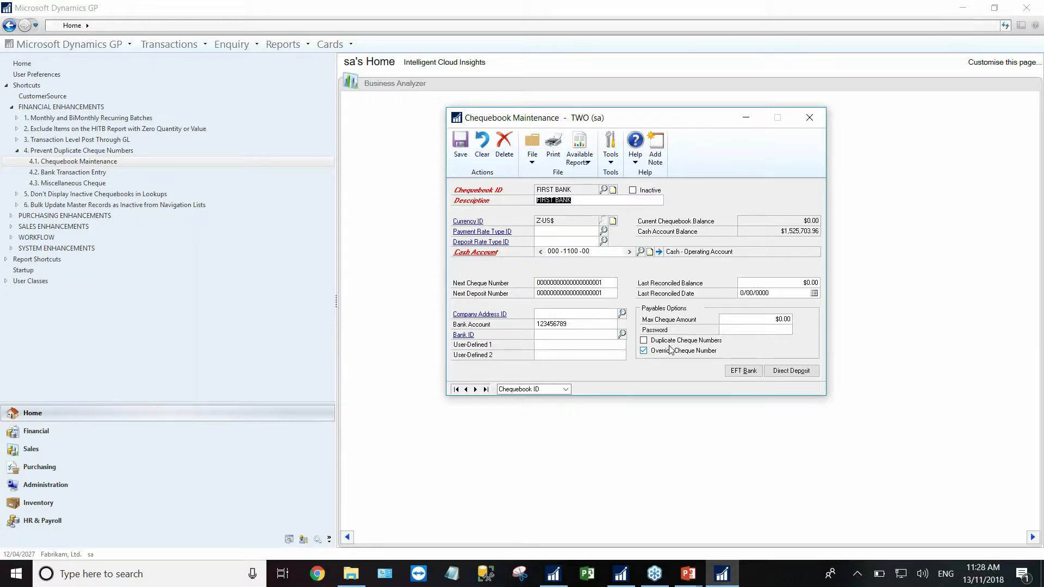
{"action": "left_click", "coordinate": [810, 117]}
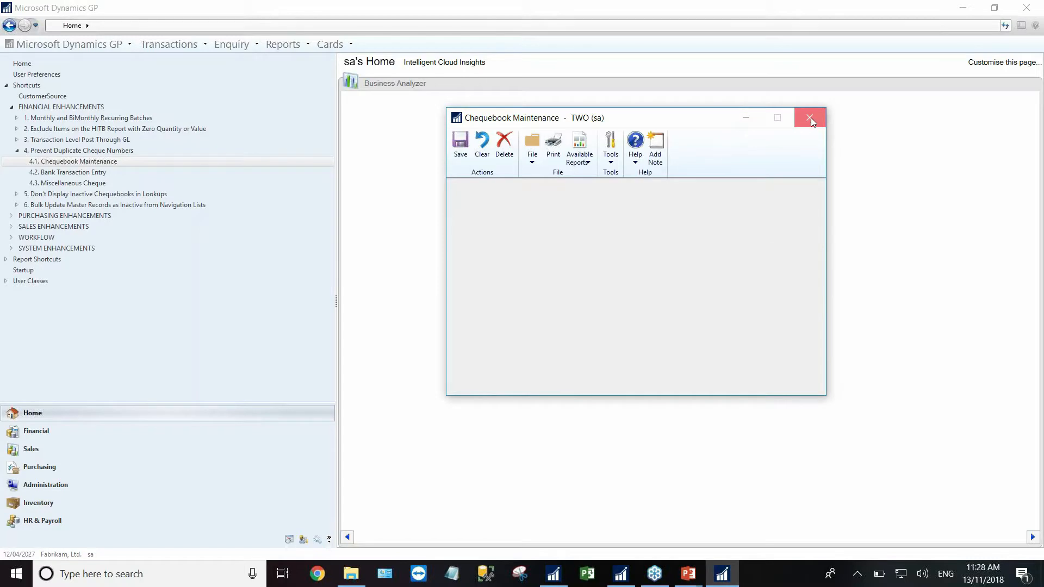
- View and close Bank Transaction Entry and Miscellaneous Cheque, then collapse shortcut node 4
{"action": "left_click", "coordinate": [60, 174]}
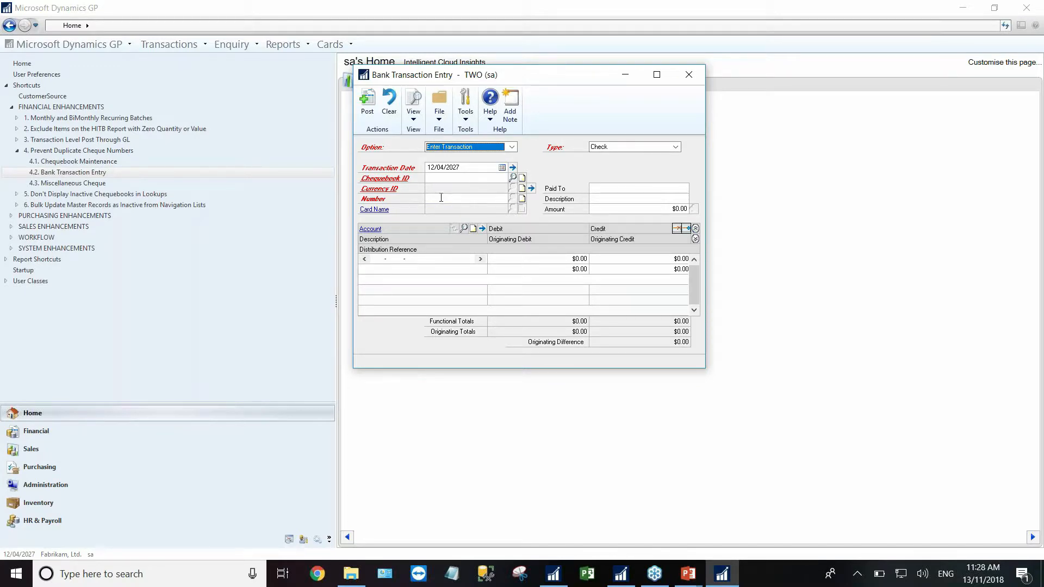
{"action": "left_click", "coordinate": [689, 75]}
{"action": "left_click", "coordinate": [73, 182]}
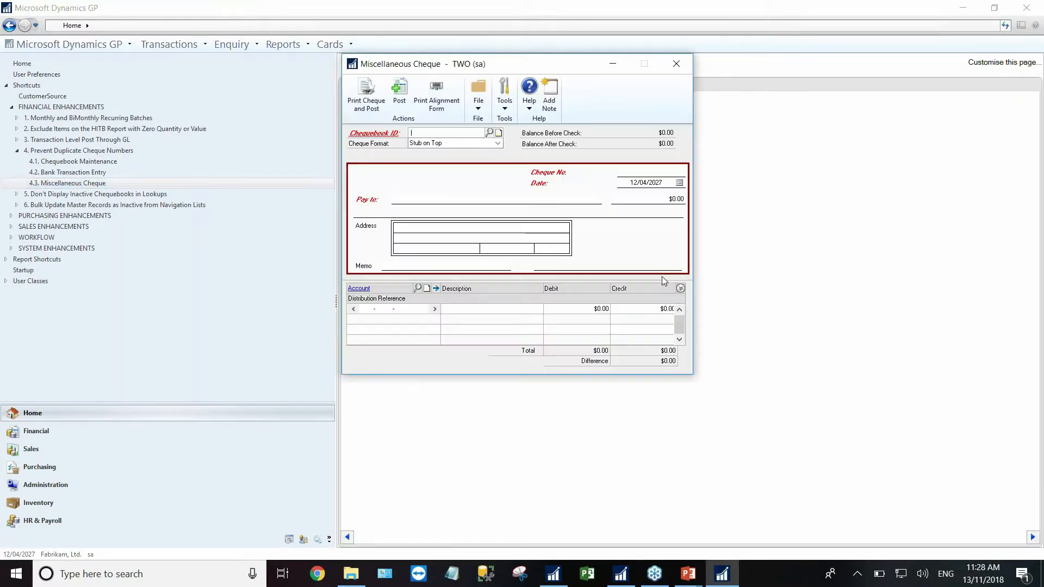
{"action": "left_click", "coordinate": [683, 66]}
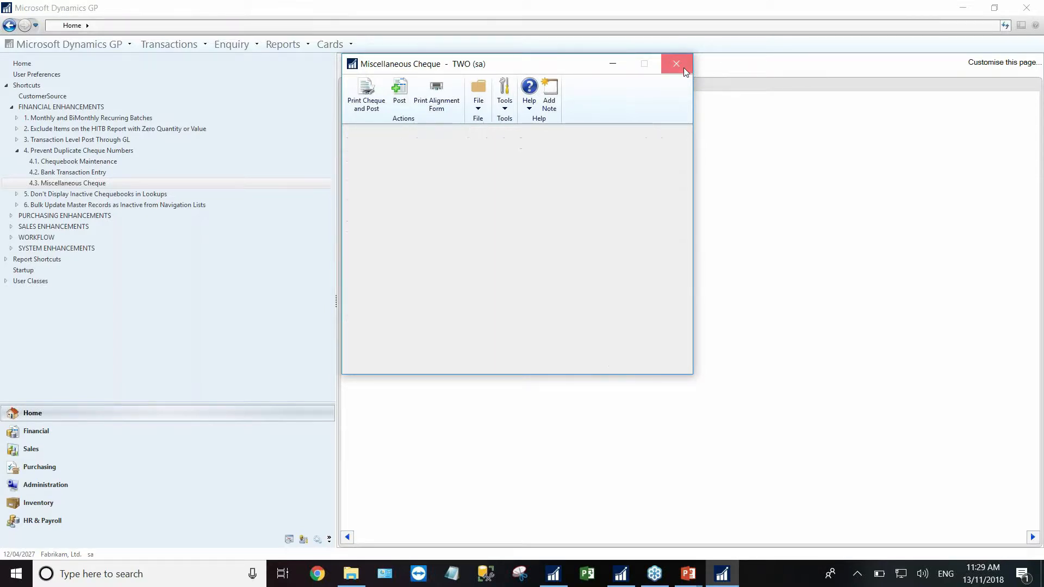
{"action": "left_click", "coordinate": [17, 150]}
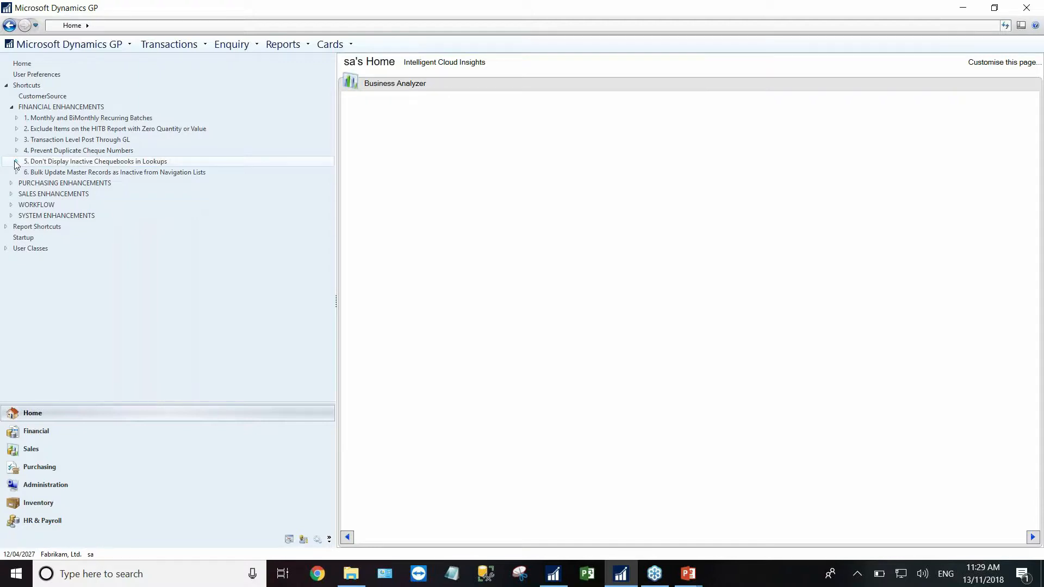
- Open the Chequebooks list from the inactive-chequebooks shortcuts, review its View Options, then close it
{"action": "left_click", "coordinate": [16, 161]}
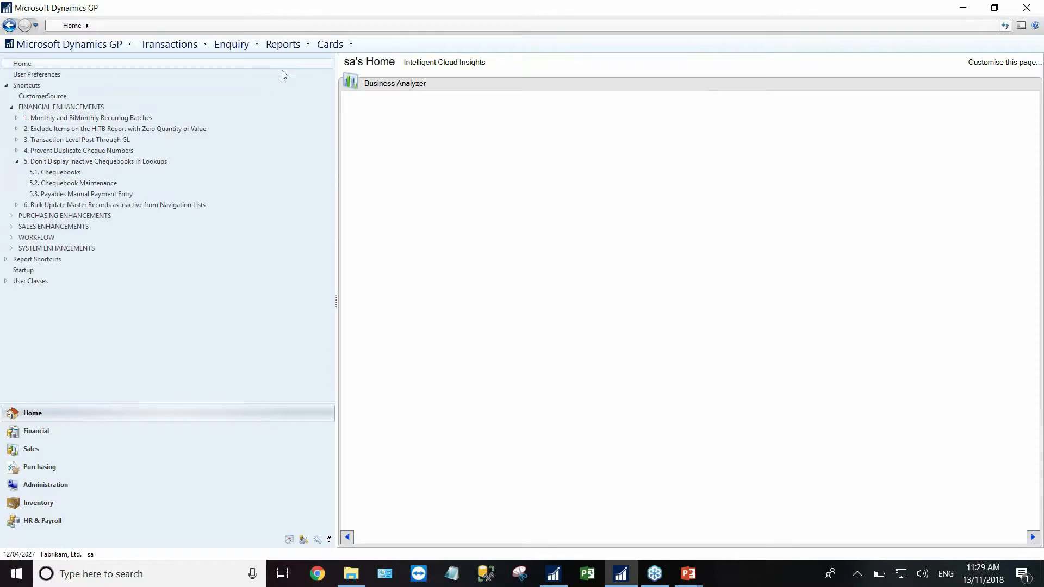
{"action": "left_click", "coordinate": [63, 173]}
{"action": "left_click_drag", "start_coordinate": [515, 121], "coordinate": [579, 134]}
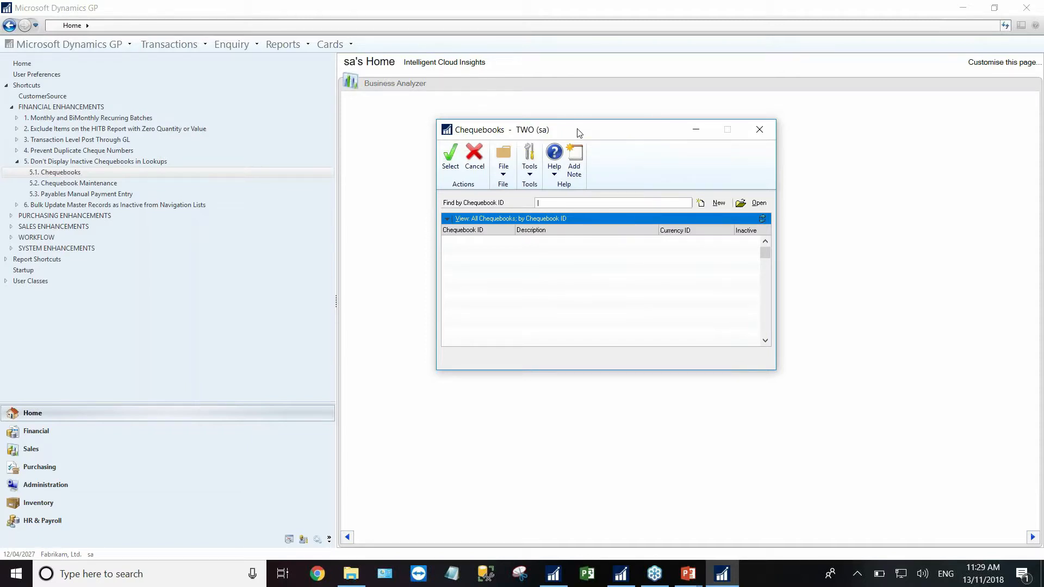
{"action": "left_click", "coordinate": [447, 223]}
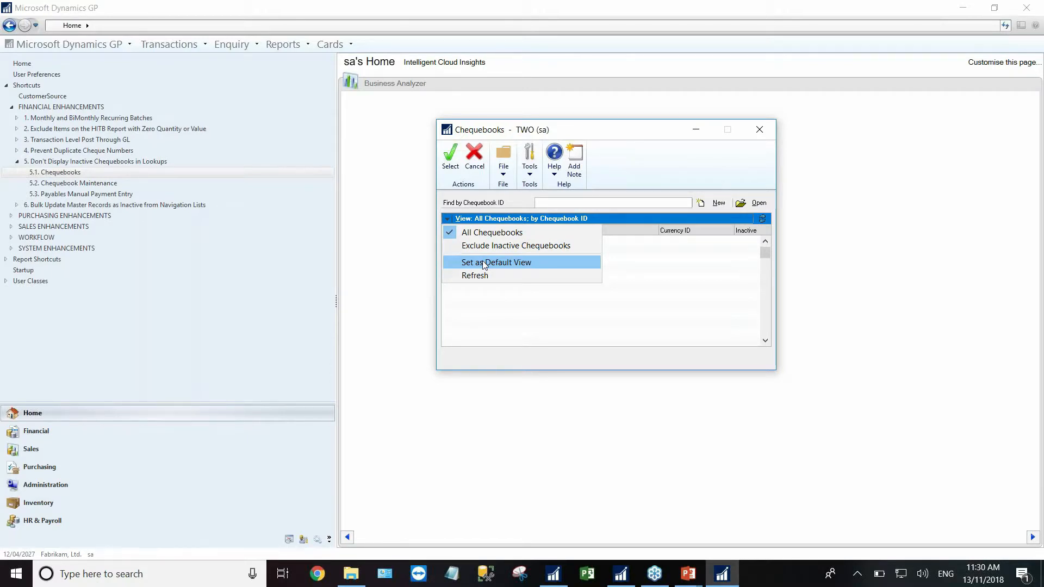
{"action": "left_click", "coordinate": [762, 129]}
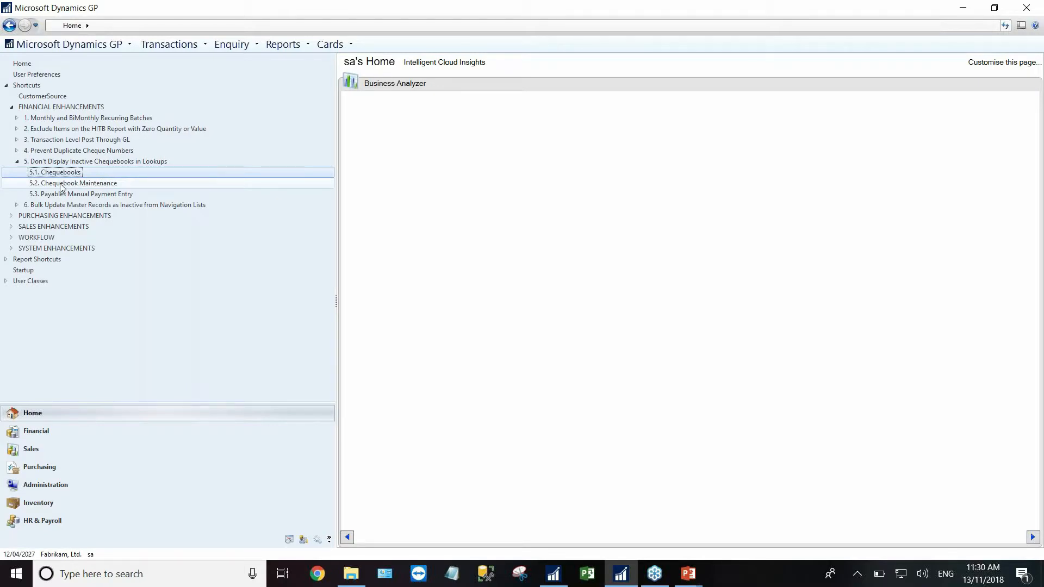
- In Chequebook Maintenance, look up chequebooks, review the lookup's view options, then close both windows
{"action": "left_click", "coordinate": [62, 184]}
{"action": "left_click", "coordinate": [504, 148]}
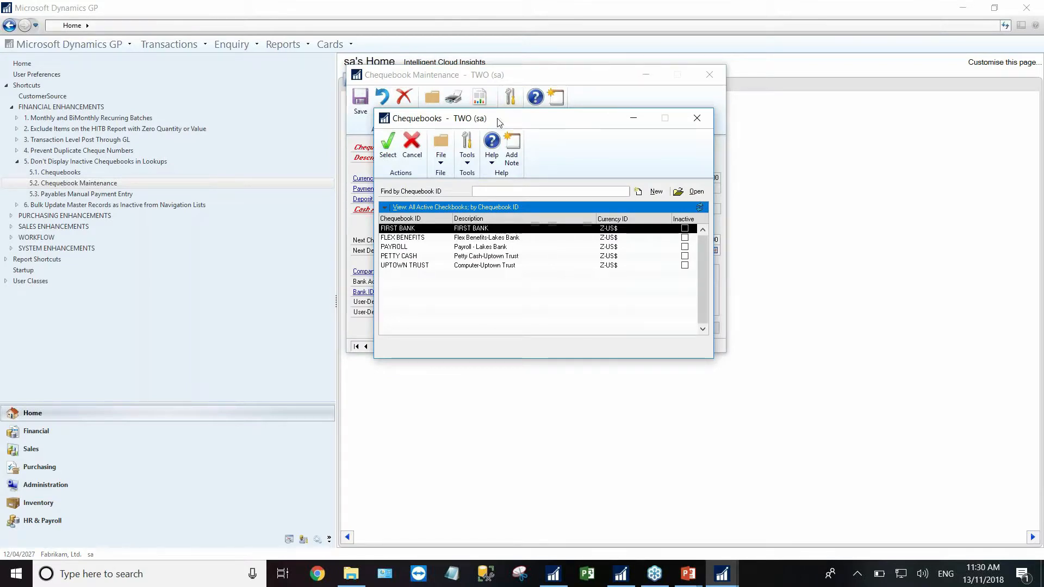
{"action": "left_click_drag", "start_coordinate": [499, 121], "coordinate": [615, 149]}
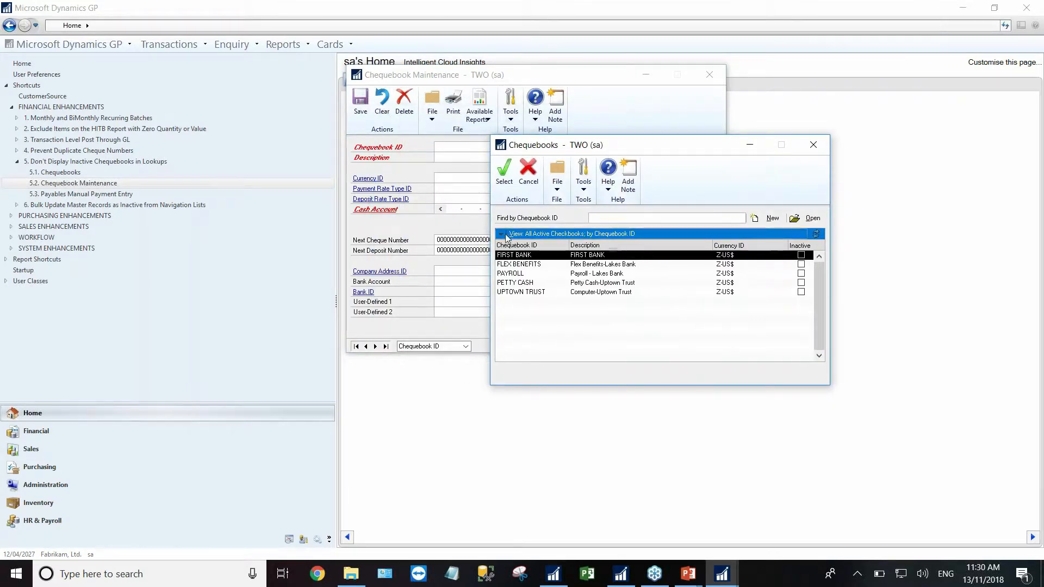
{"action": "left_click", "coordinate": [505, 236]}
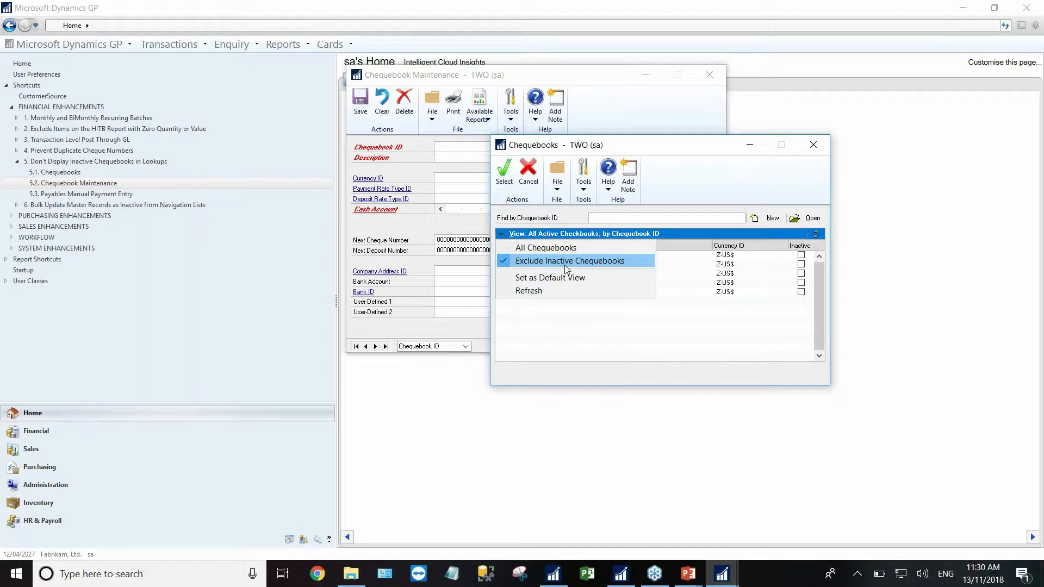
{"action": "left_click", "coordinate": [813, 145]}
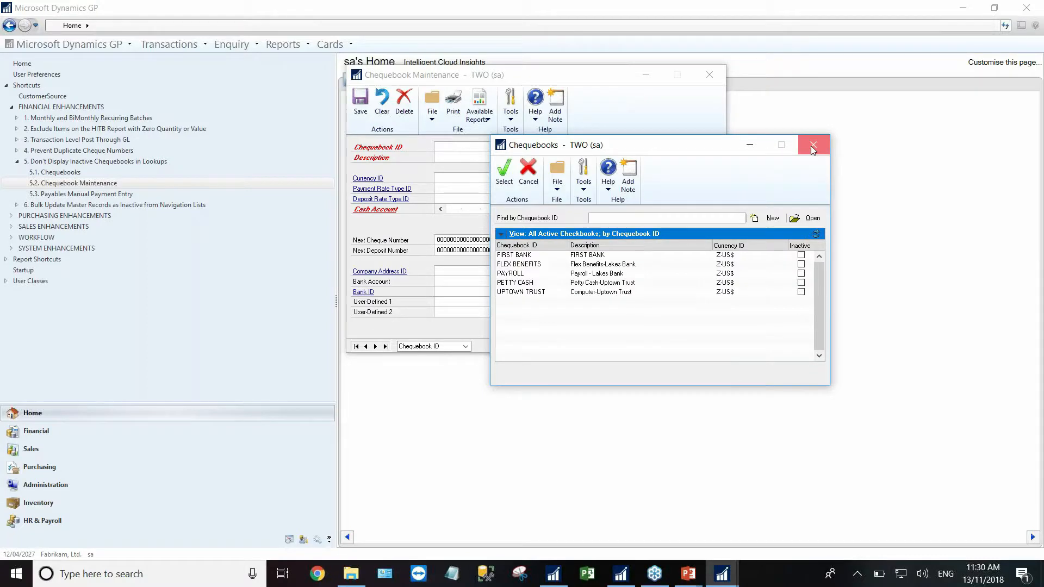
{"action": "left_click", "coordinate": [813, 145]}
{"action": "left_click", "coordinate": [709, 74]}
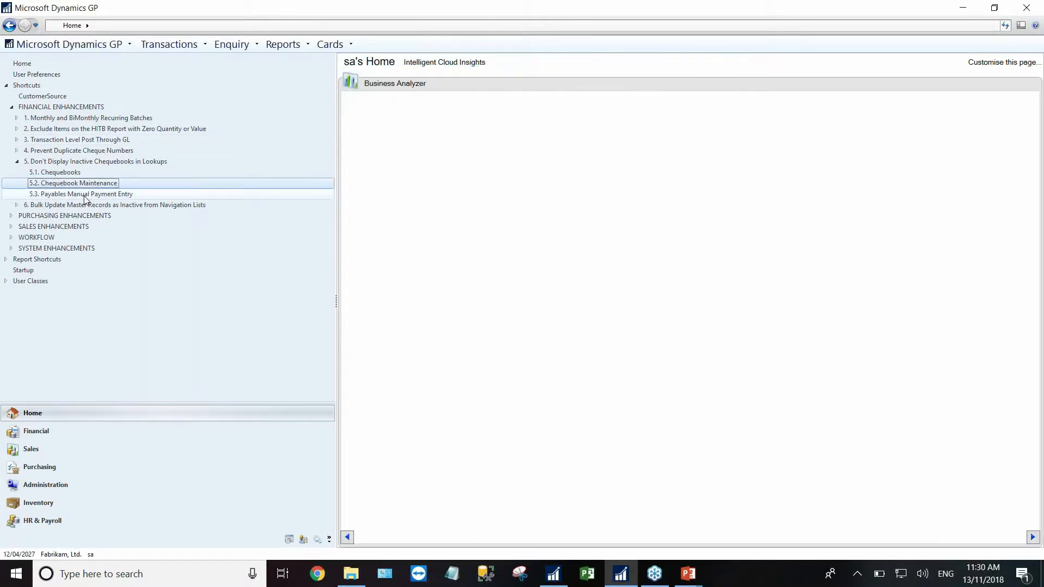
- In Payables Manual Payment Entry, check which chequebooks the lookup lists, then close it
{"action": "left_click", "coordinate": [85, 194]}
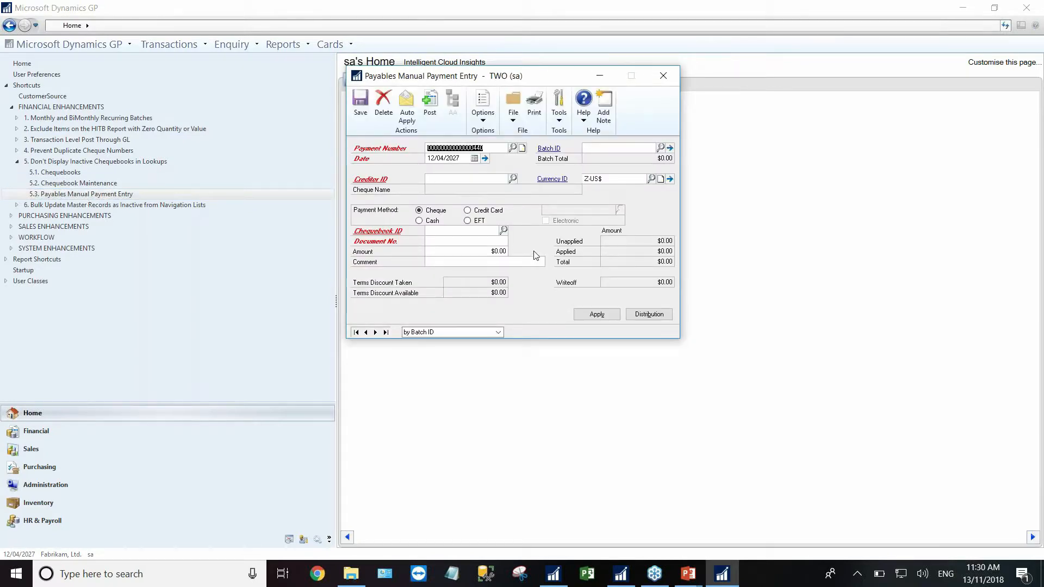
{"action": "left_click", "coordinate": [505, 231]}
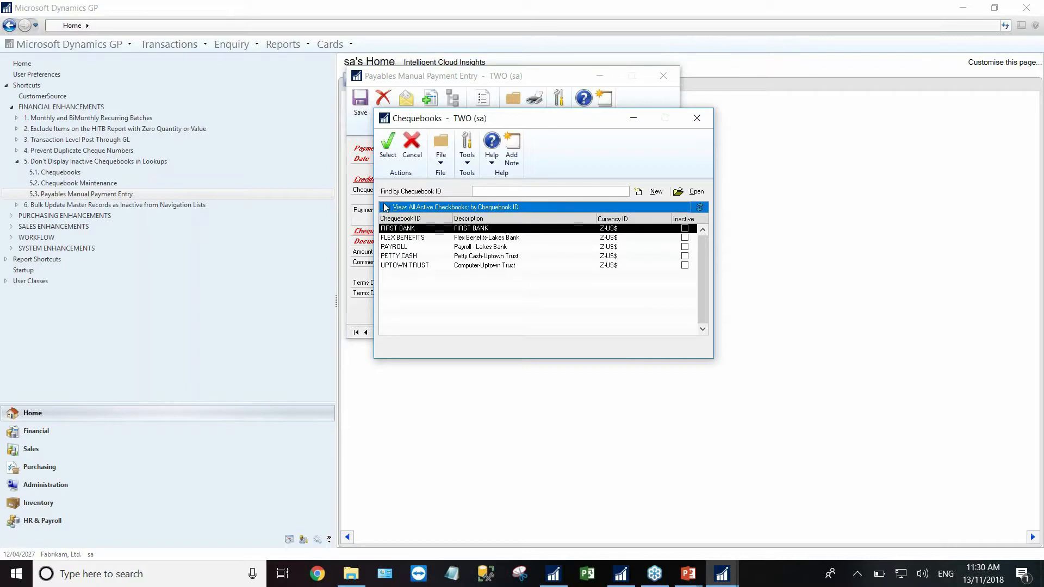
{"action": "left_click", "coordinate": [422, 208]}
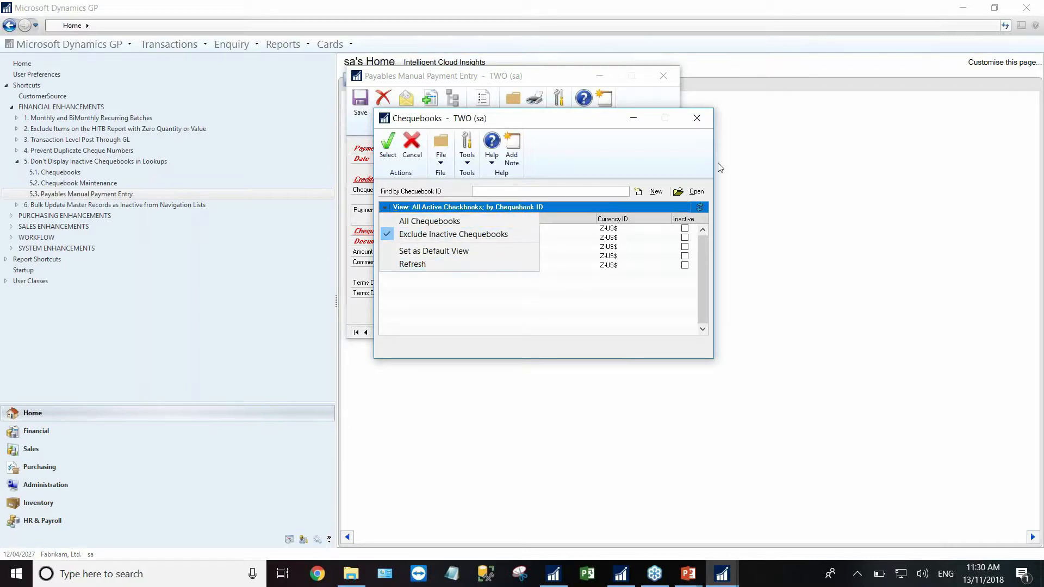
{"action": "left_click", "coordinate": [17, 162]}
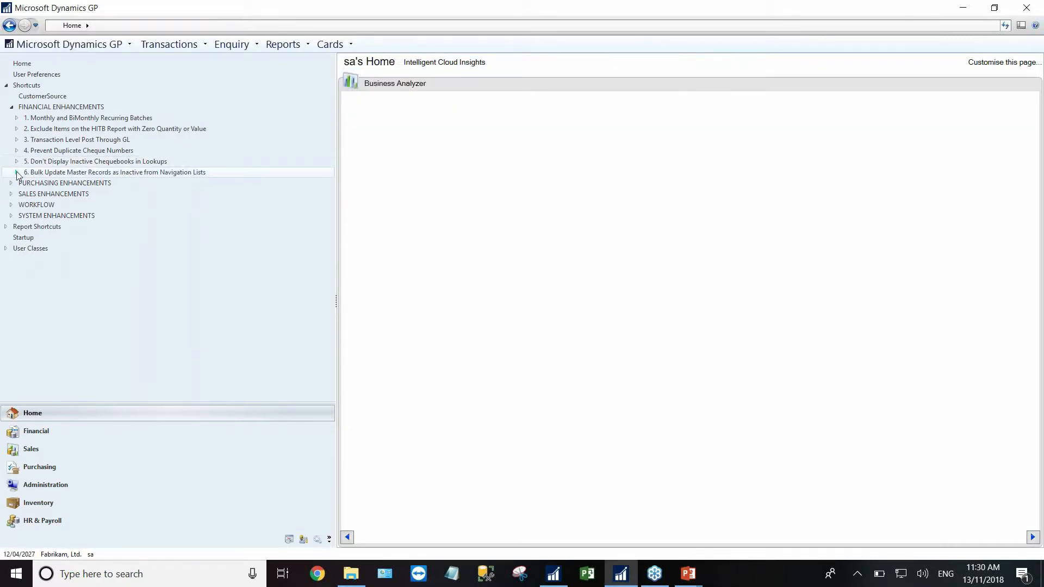
- Open the Debtors list, tick Adam Park Resort, Advanced Paper Co. and the next debtor, then choose Inactivate
{"action": "left_click", "coordinate": [17, 172]}
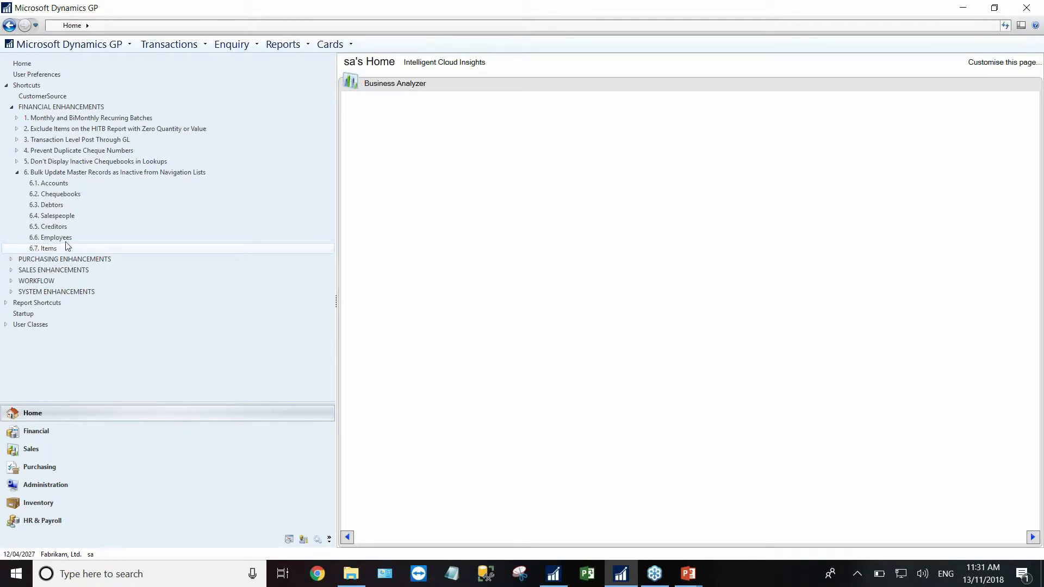
{"action": "left_click", "coordinate": [54, 204]}
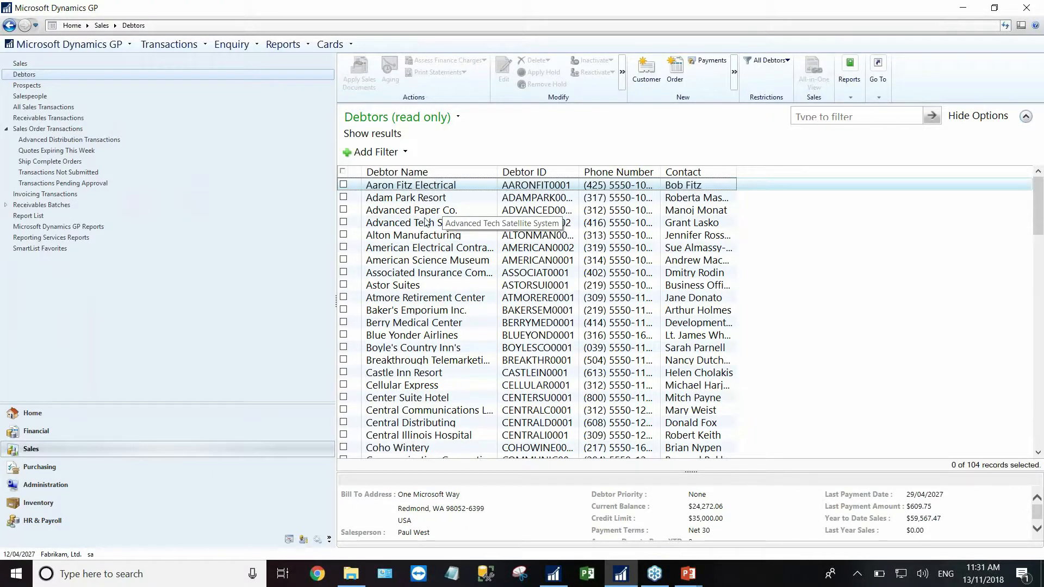
{"action": "left_click", "coordinate": [343, 197]}
{"action": "left_click", "coordinate": [344, 210]}
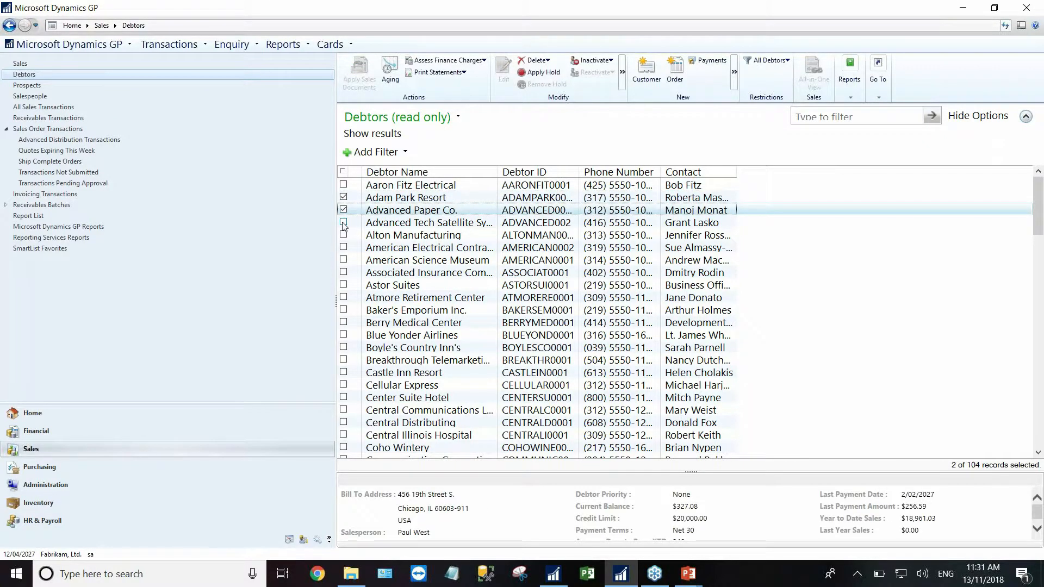
{"action": "left_click", "coordinate": [343, 222]}
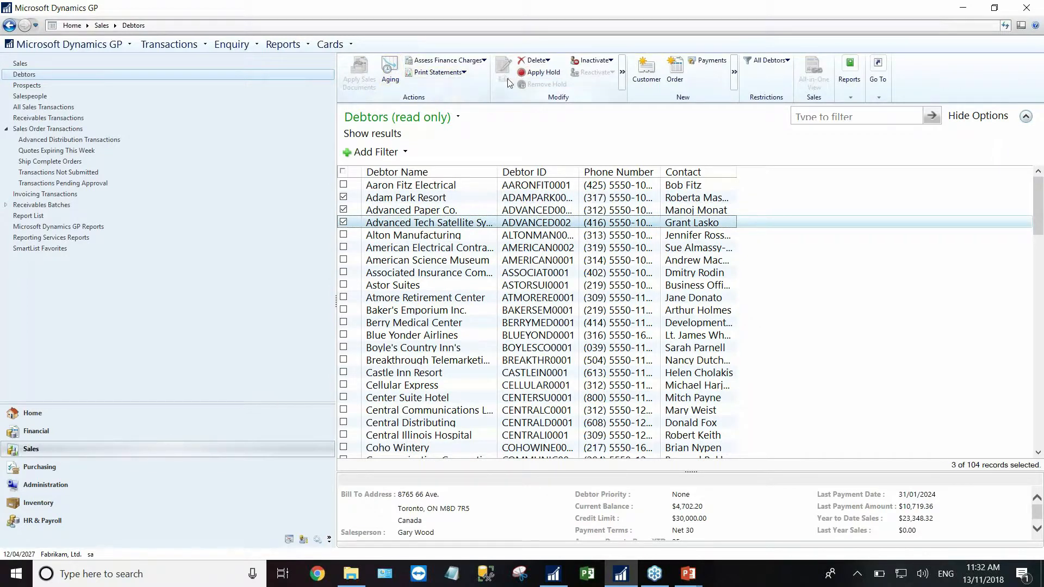
{"action": "left_click", "coordinate": [610, 61]}
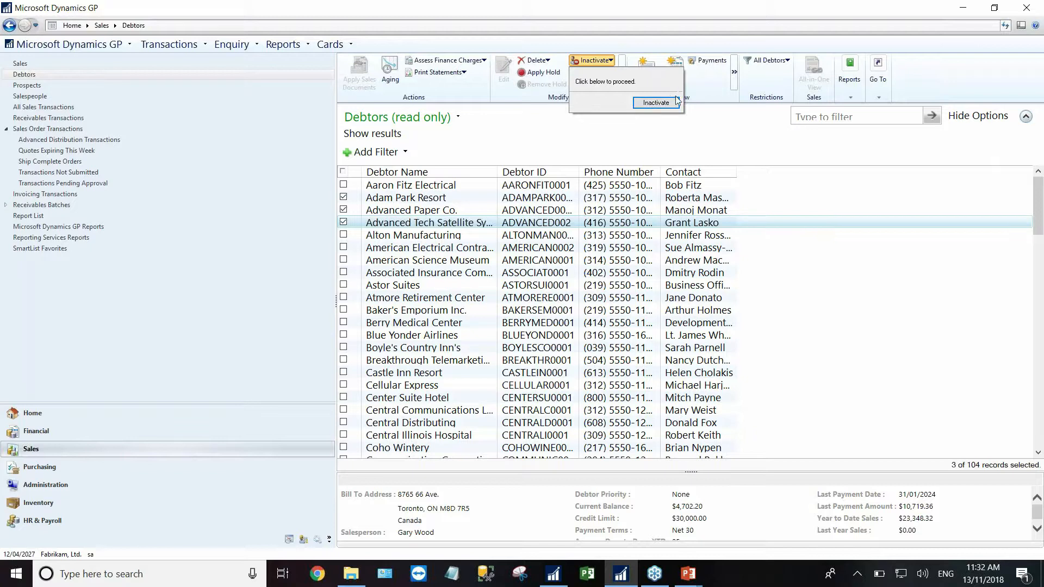
- Confirm inactivating the three debtors and view the failure status report on screen
{"action": "left_click", "coordinate": [655, 103]}
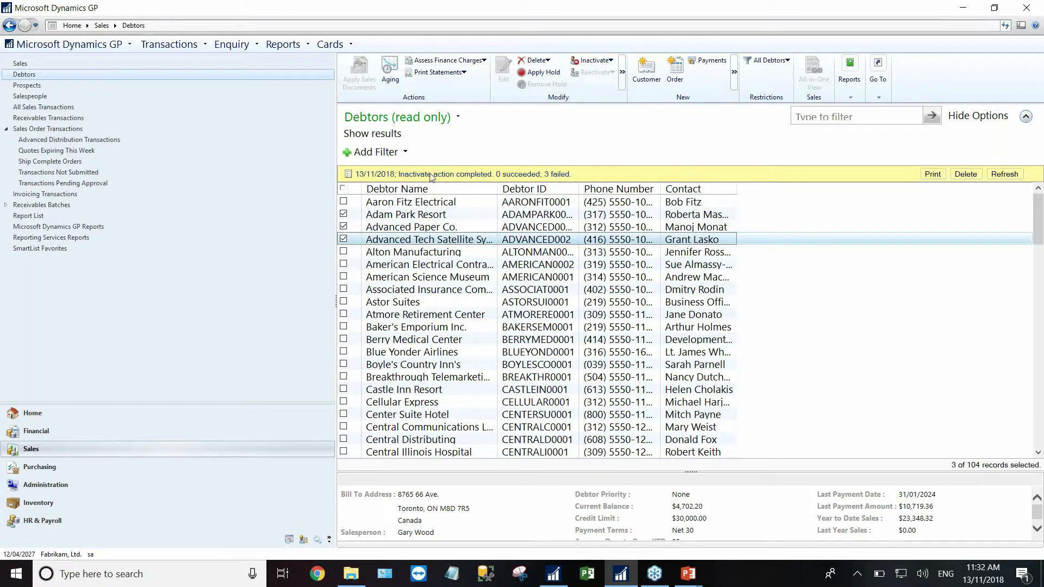
{"action": "left_click", "coordinate": [932, 174]}
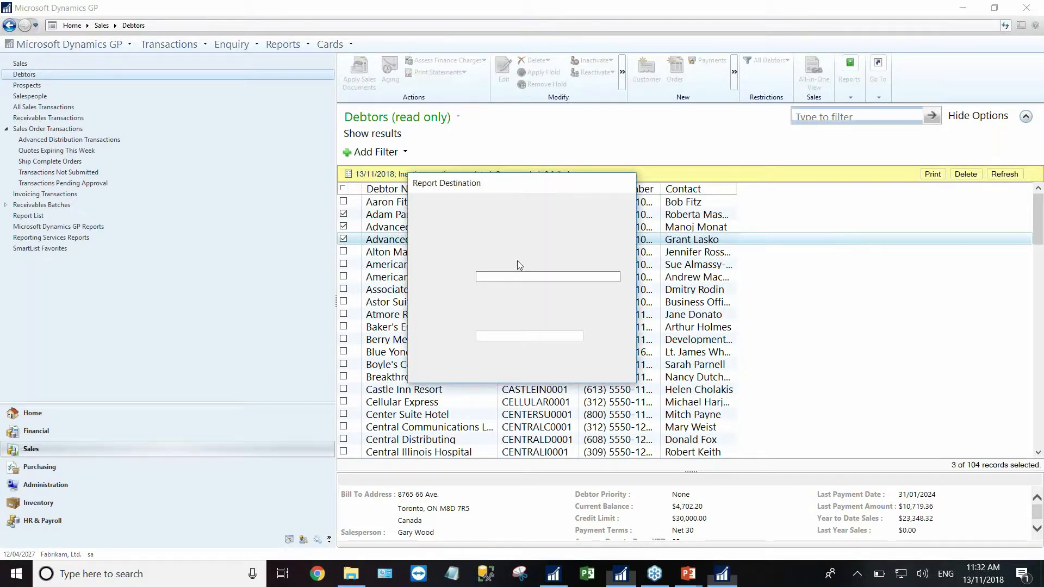
{"action": "left_click", "coordinate": [568, 373]}
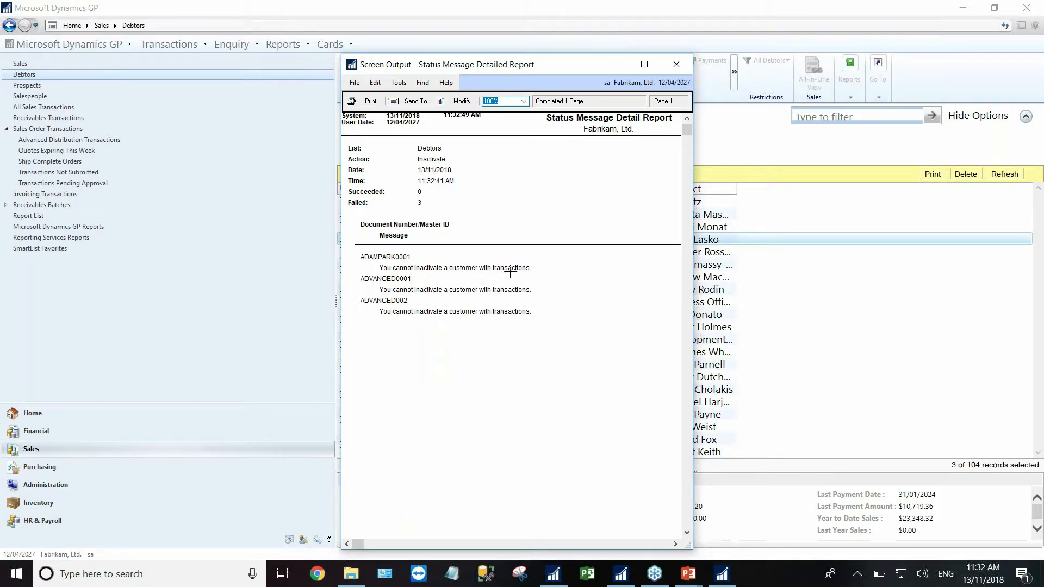
{"action": "left_click", "coordinate": [677, 66]}
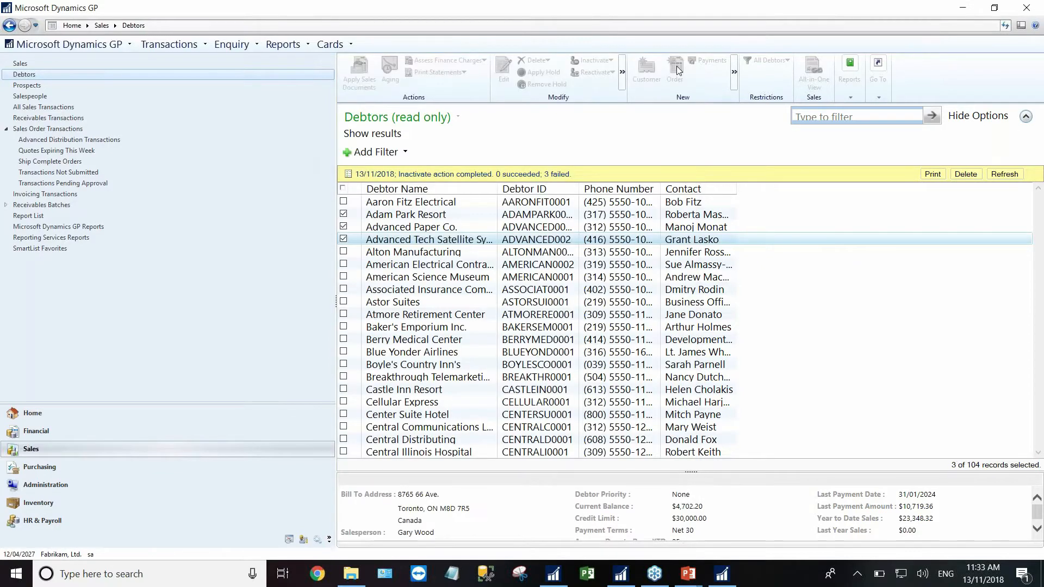
- Untick Adam Park Resort, Advanced Paper Co. and the third debtor, then return Home
{"action": "left_click", "coordinate": [343, 213]}
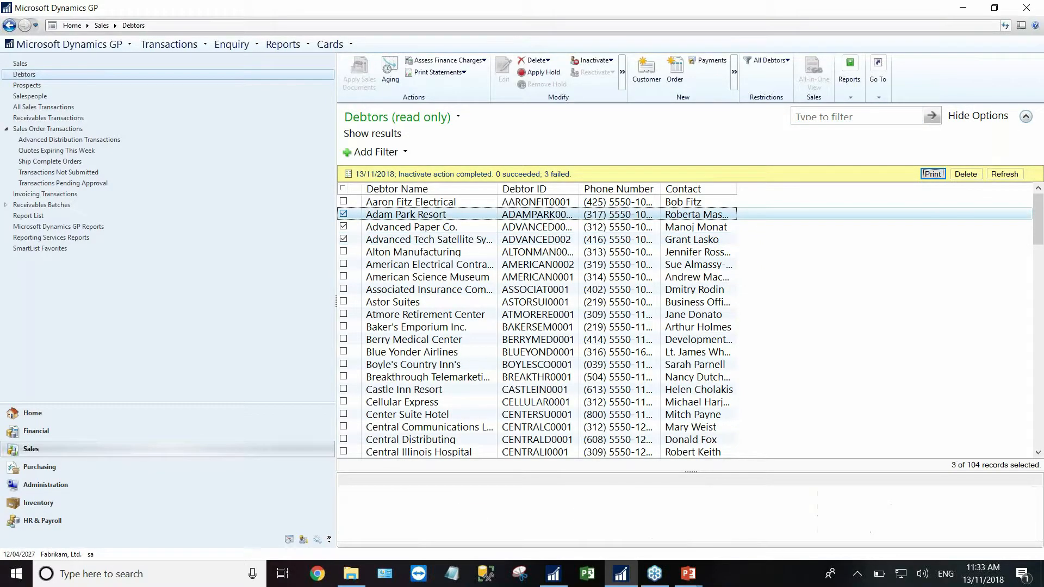
{"action": "left_click", "coordinate": [343, 227]}
{"action": "left_click", "coordinate": [343, 239]}
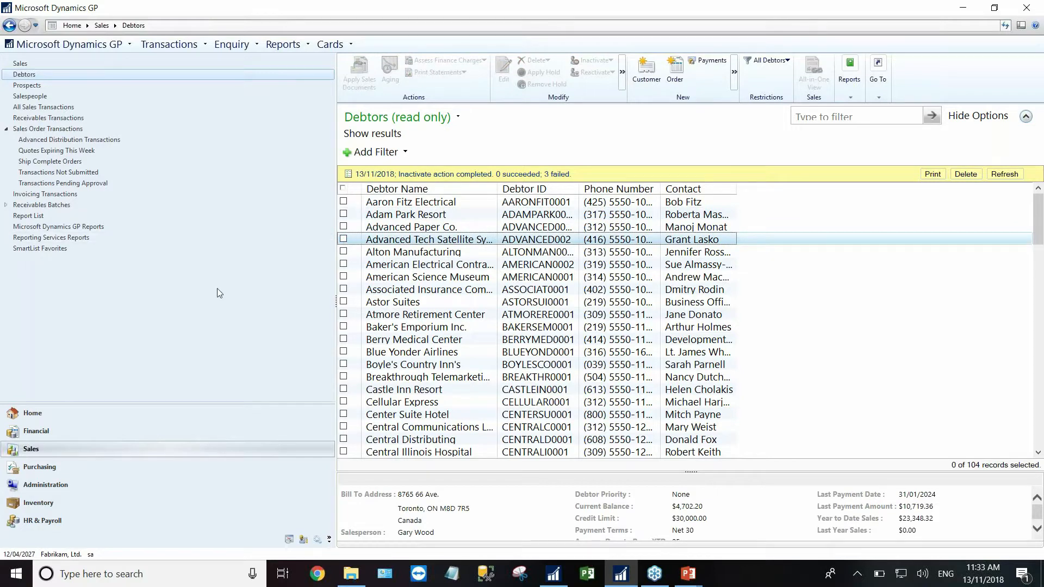
{"action": "left_click", "coordinate": [33, 414]}
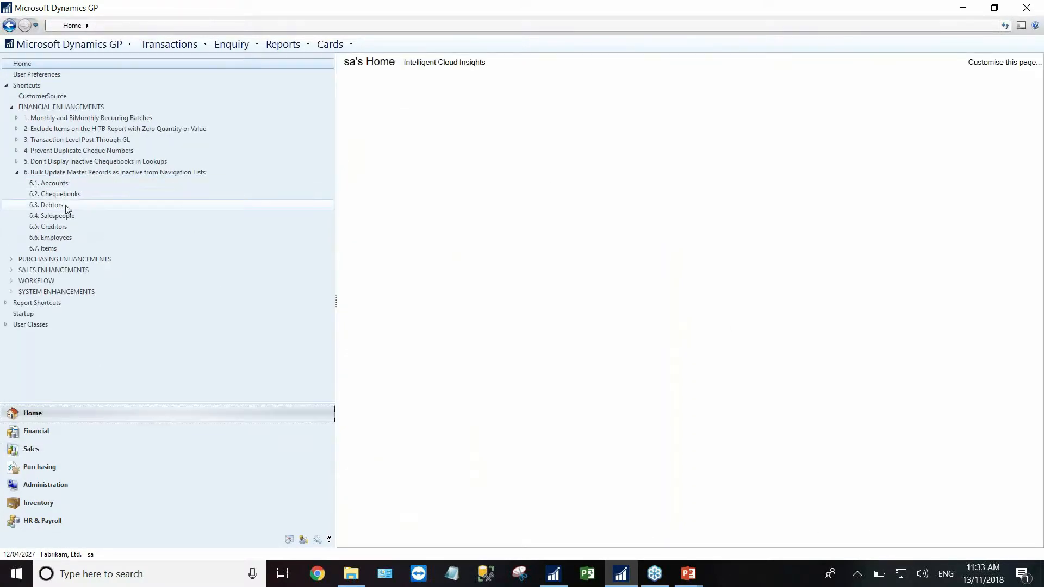
{"action": "left_click", "coordinate": [57, 185]}
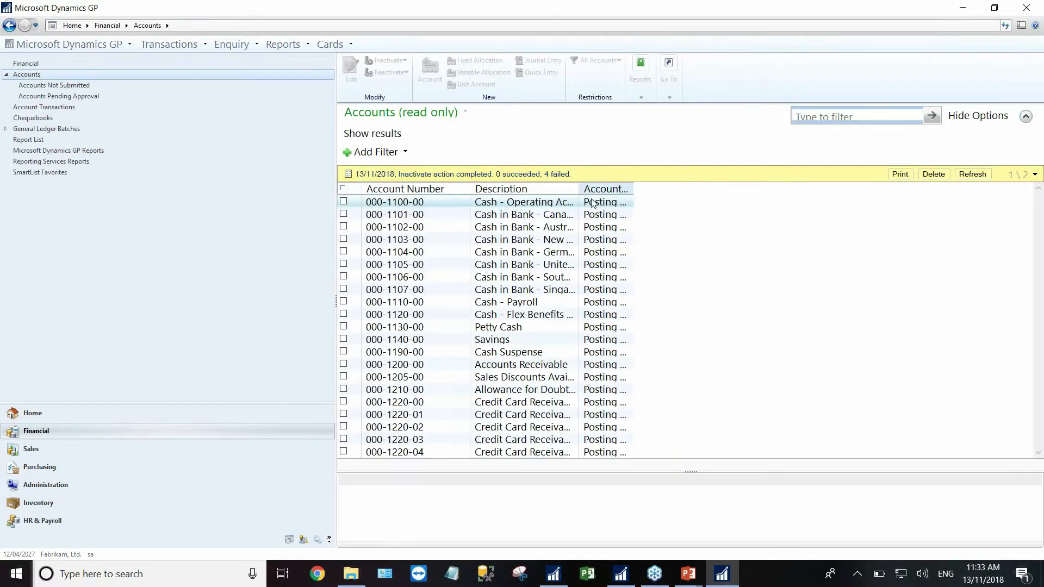
{"action": "left_click", "coordinate": [343, 214]}
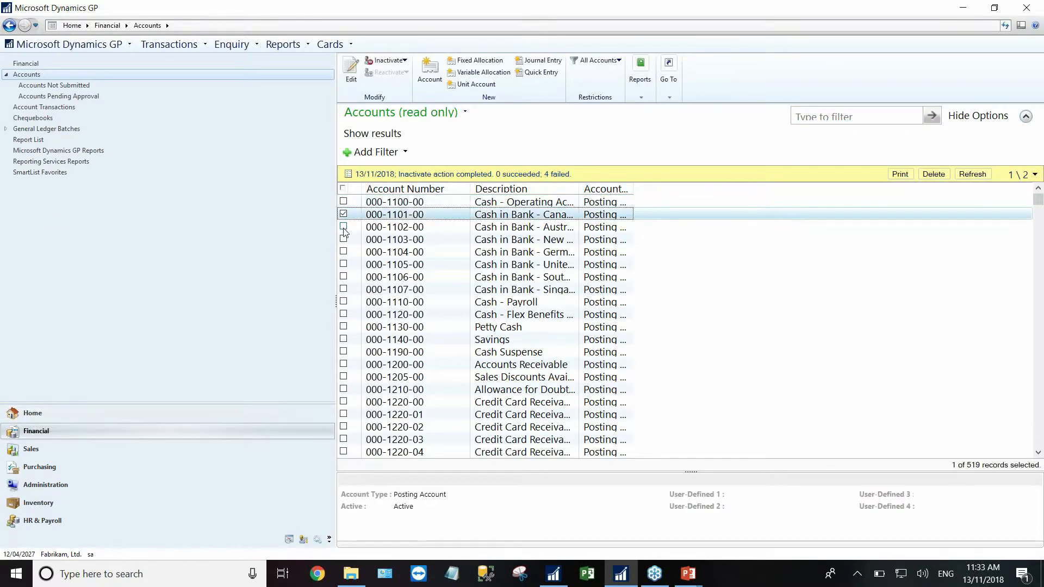
{"action": "left_click", "coordinate": [343, 226]}
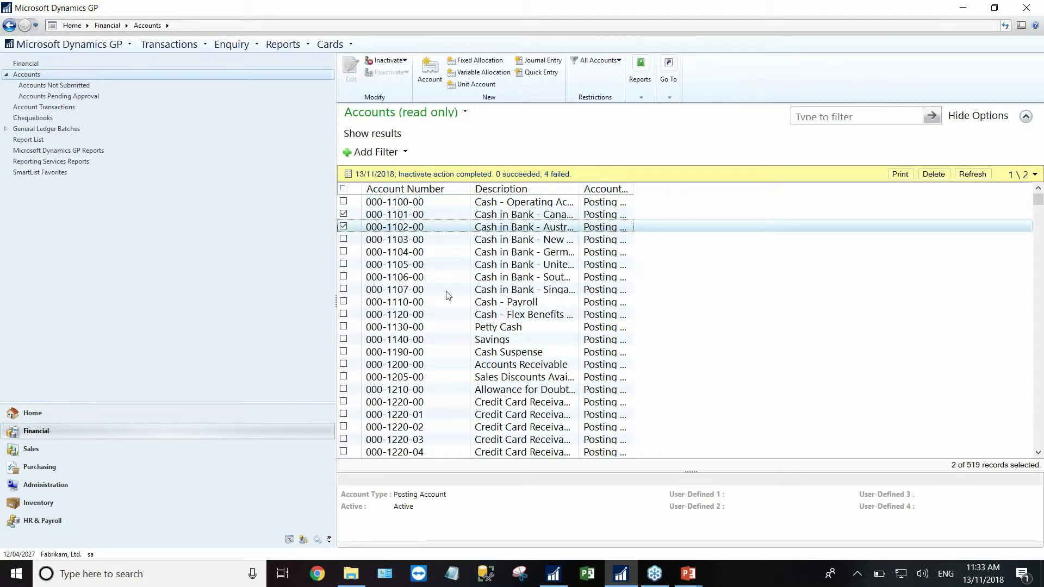
{"action": "left_click", "coordinate": [389, 60]}
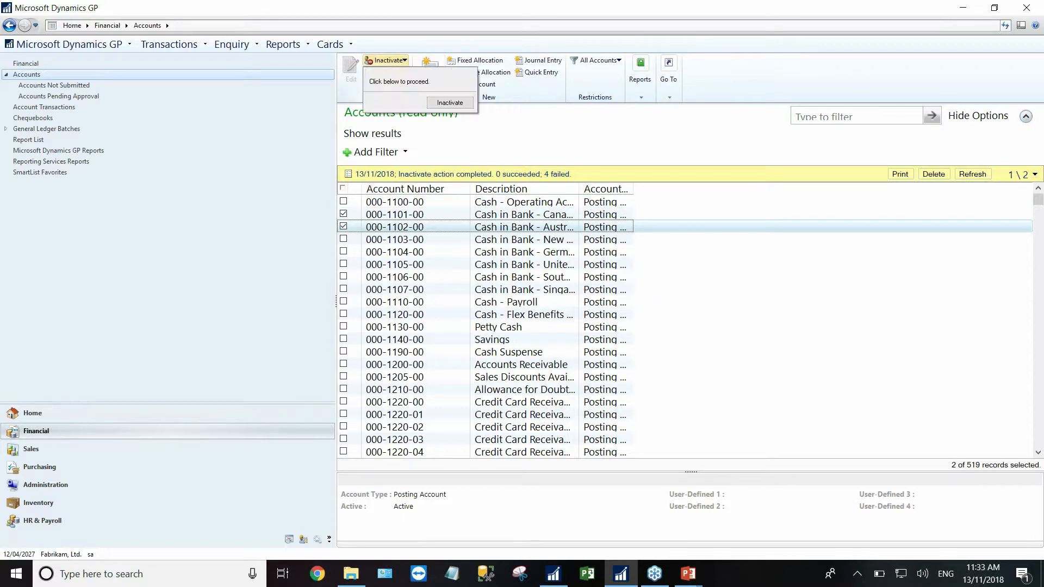
{"action": "left_click", "coordinate": [406, 61]}
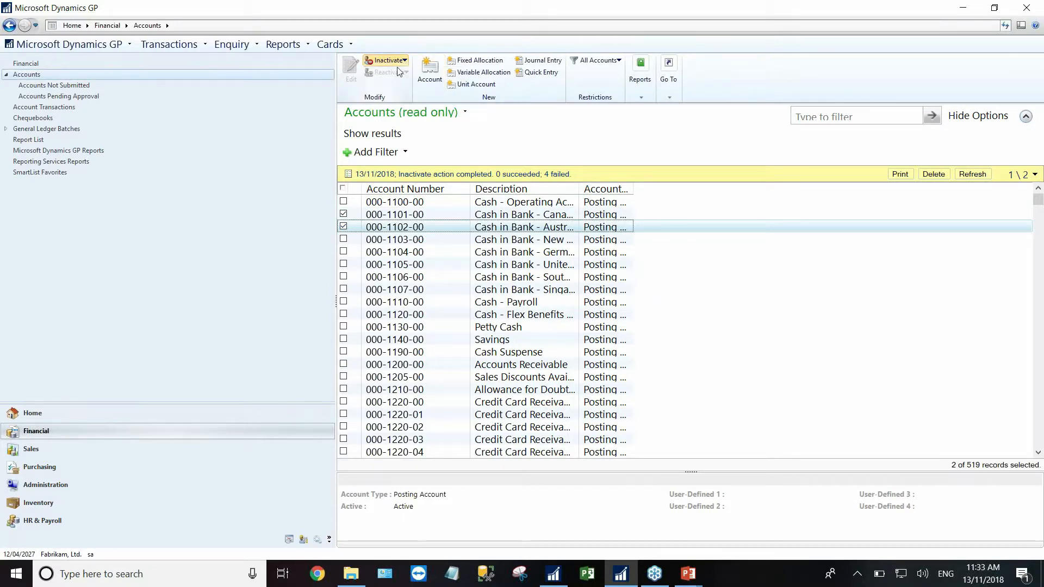
{"action": "left_click", "coordinate": [31, 414]}
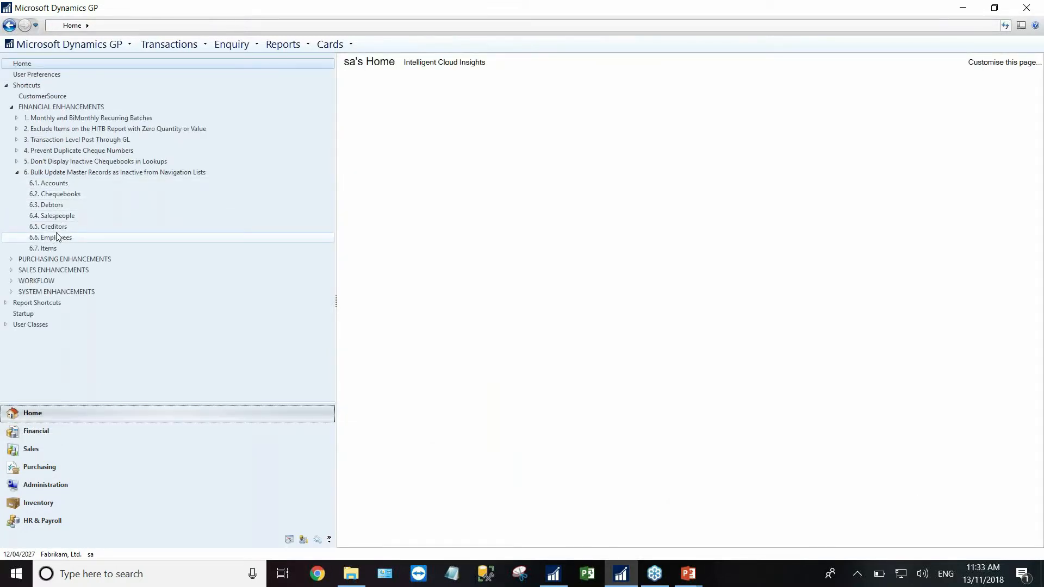
{"action": "left_click", "coordinate": [330, 44]}
{"action": "mouse_move", "coordinate": [359, 93]}
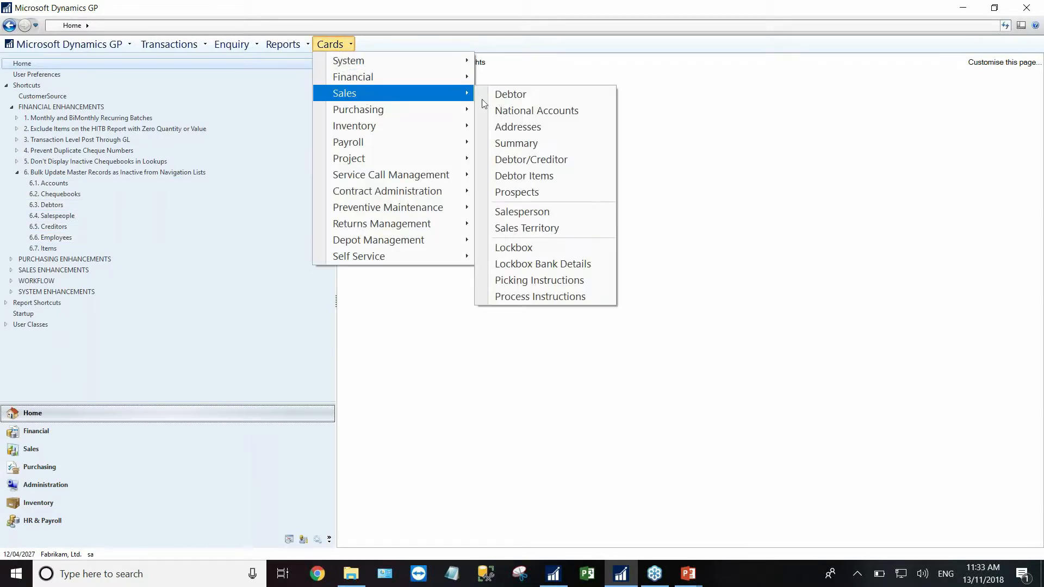
{"action": "left_click", "coordinate": [520, 100]}
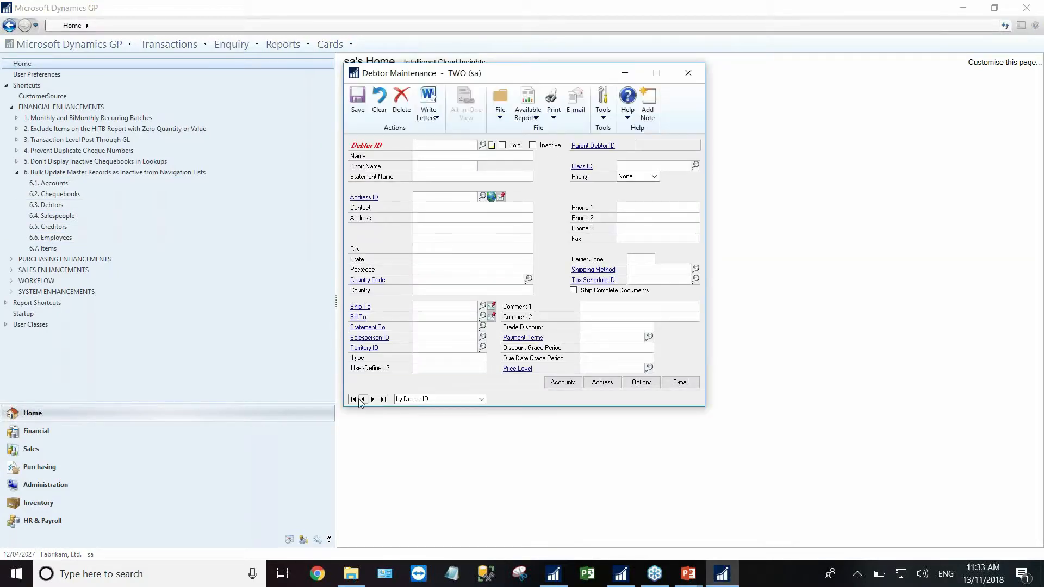
{"action": "left_click", "coordinate": [354, 399]}
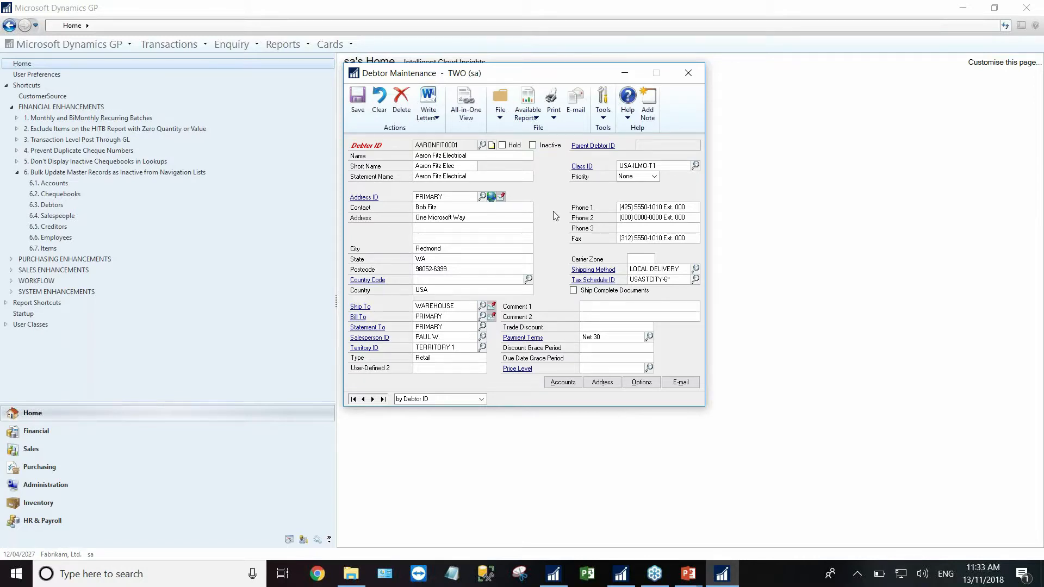
{"action": "left_click", "coordinate": [698, 82]}
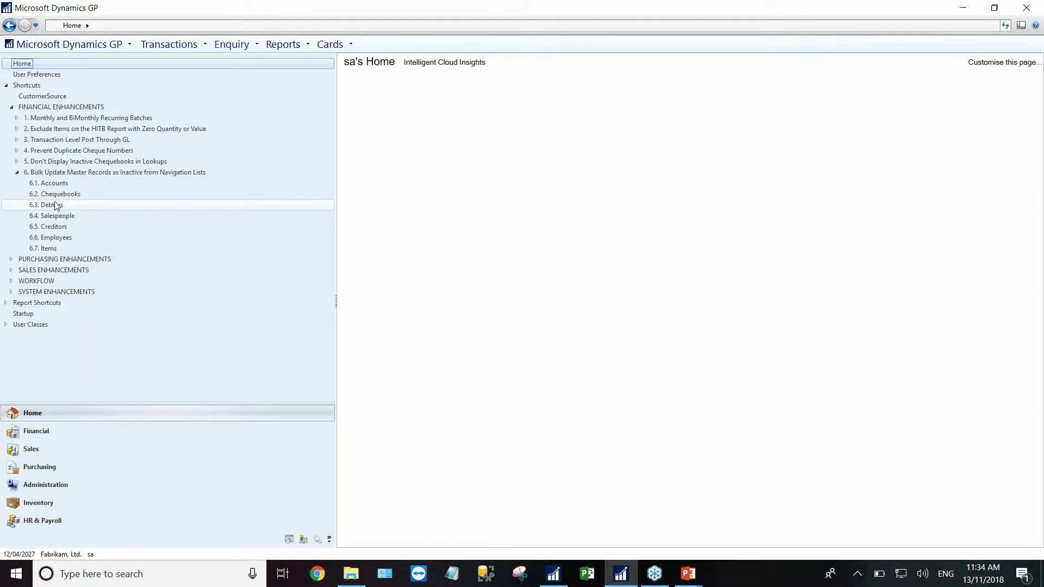
- Collapse the financial shortcut groups, expand Chequebook ID Defaults under Purchasing Enhancements, and open Payables Management Setup
{"action": "left_click", "coordinate": [17, 172]}
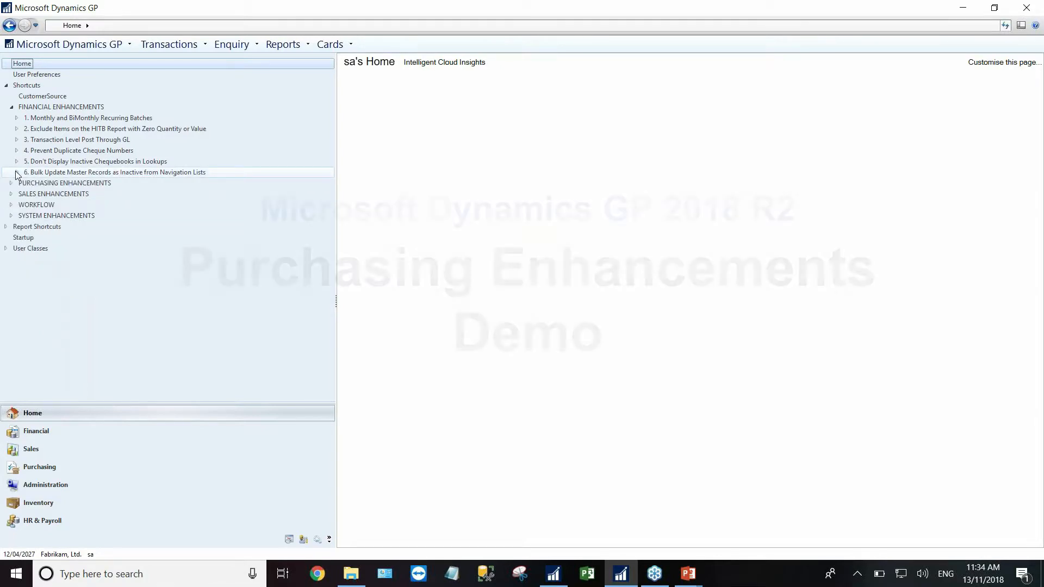
{"action": "left_click", "coordinate": [12, 107]}
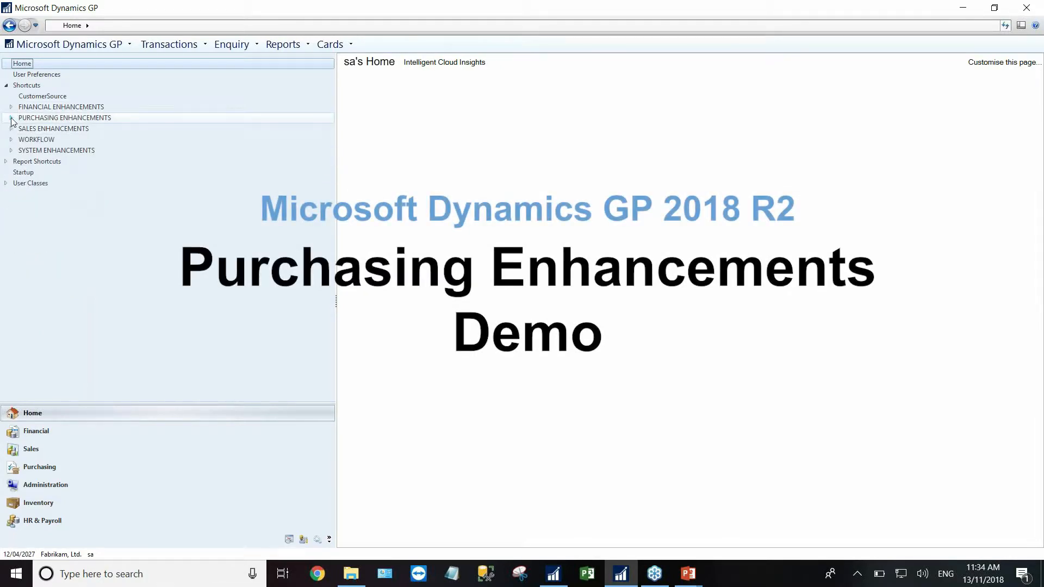
{"action": "left_click", "coordinate": [11, 118]}
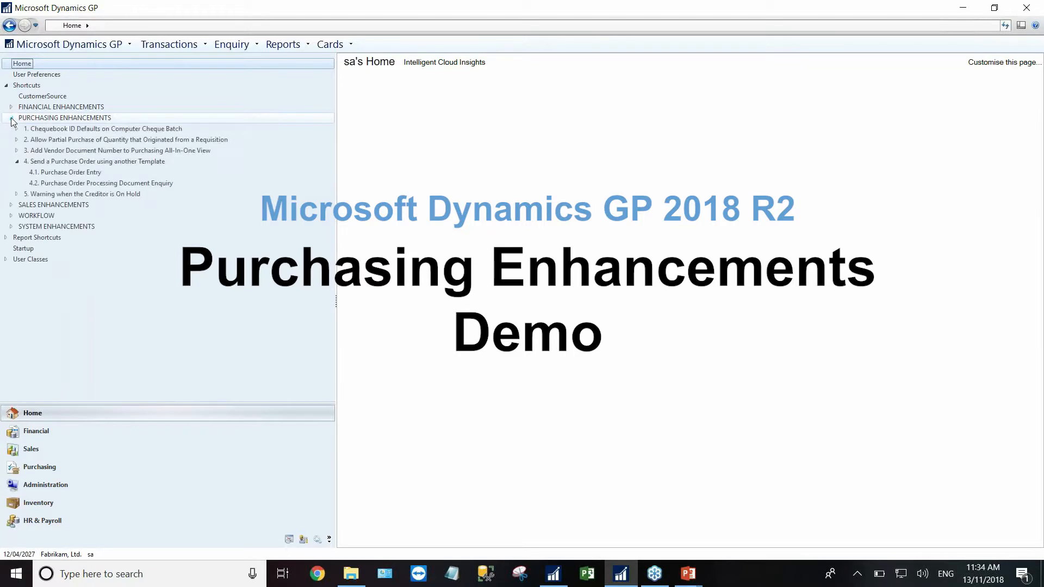
{"action": "left_click", "coordinate": [16, 162]}
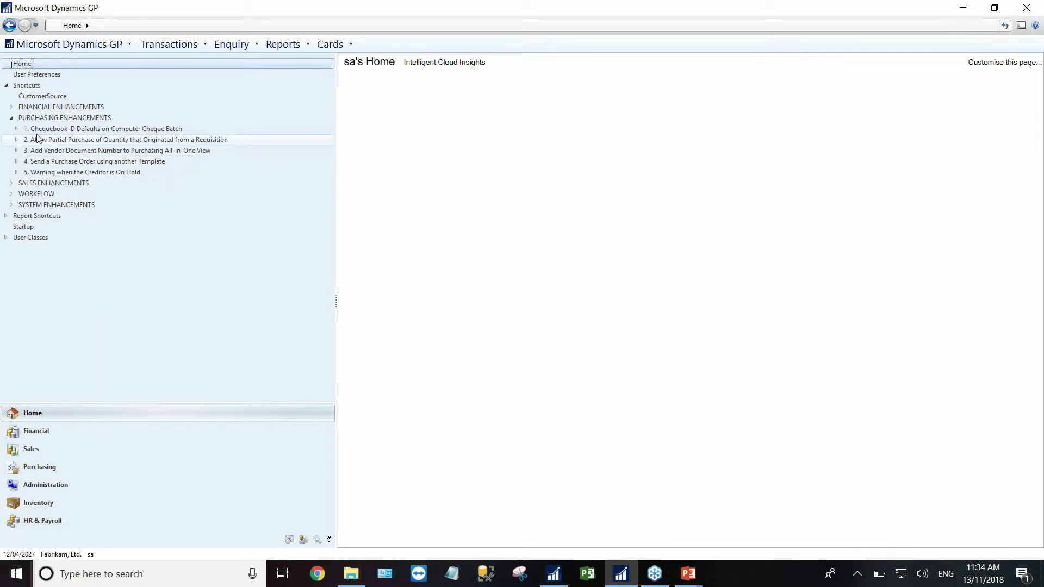
{"action": "left_click", "coordinate": [17, 129]}
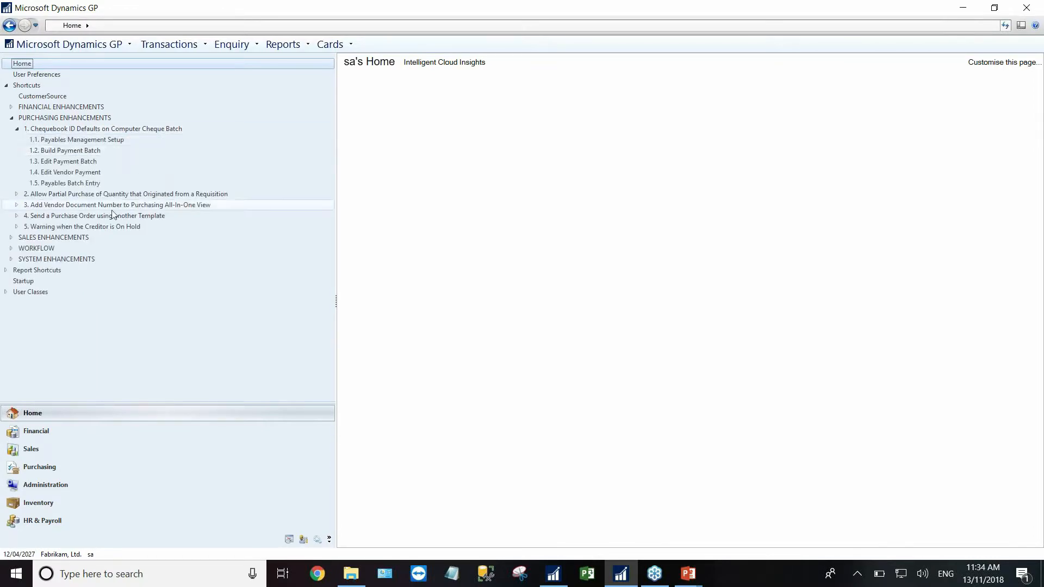
{"action": "left_click", "coordinate": [65, 140]}
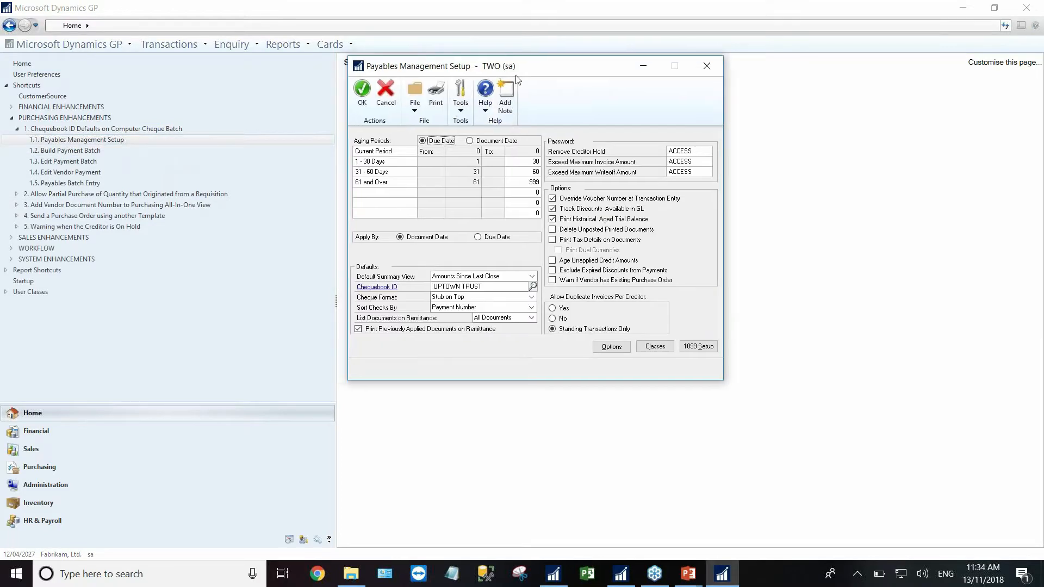
- Confirm UPTOWN TRUST is the default Chequebook ID, then close Payables Management Setup
{"action": "left_click", "coordinate": [598, 311]}
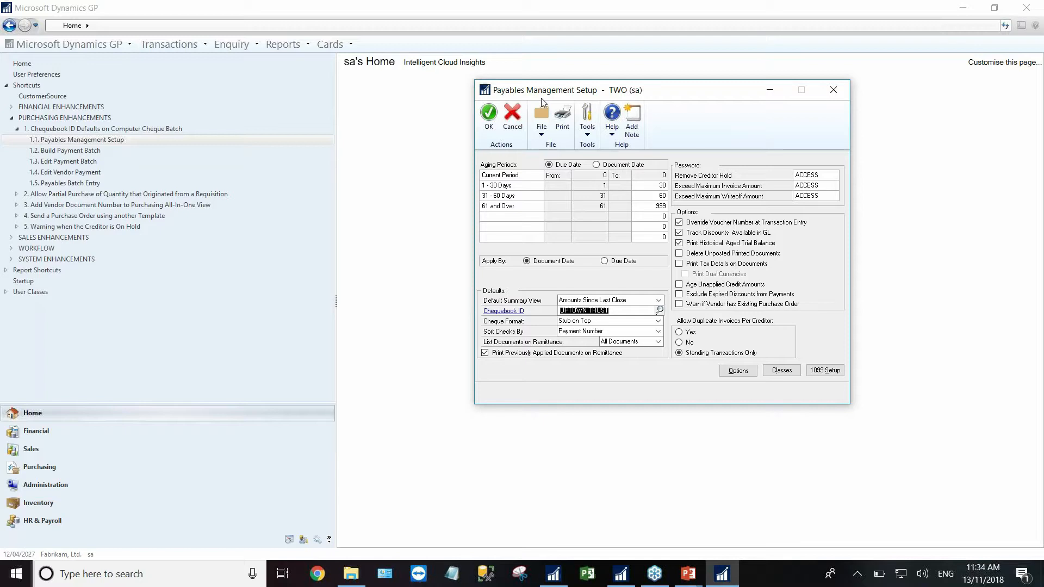
{"action": "left_click", "coordinate": [835, 90]}
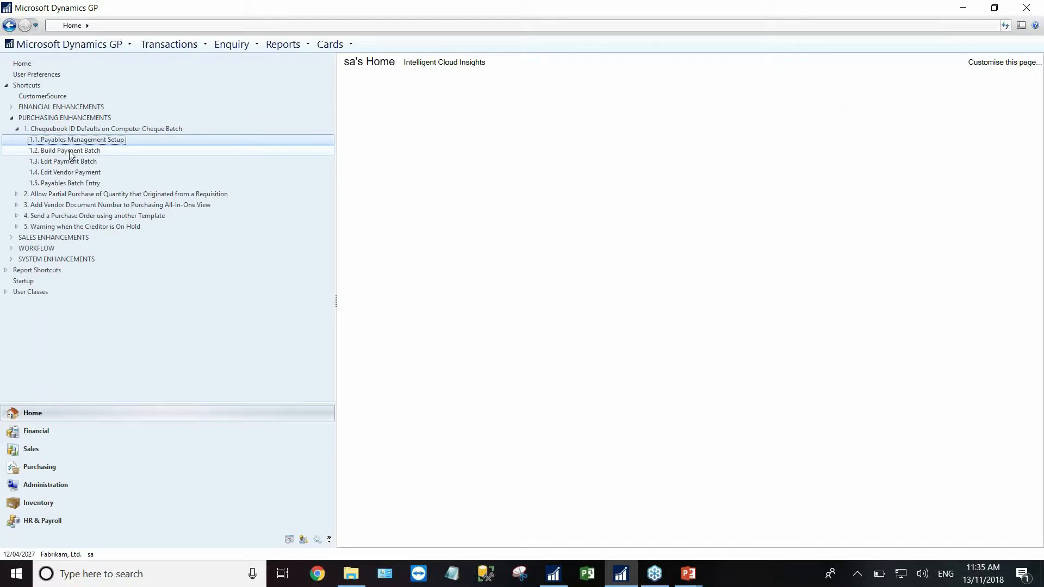
- Add payment batch TEST in Build Payment Batch and inspect its defaulted chequebook
{"action": "left_click", "coordinate": [70, 151]}
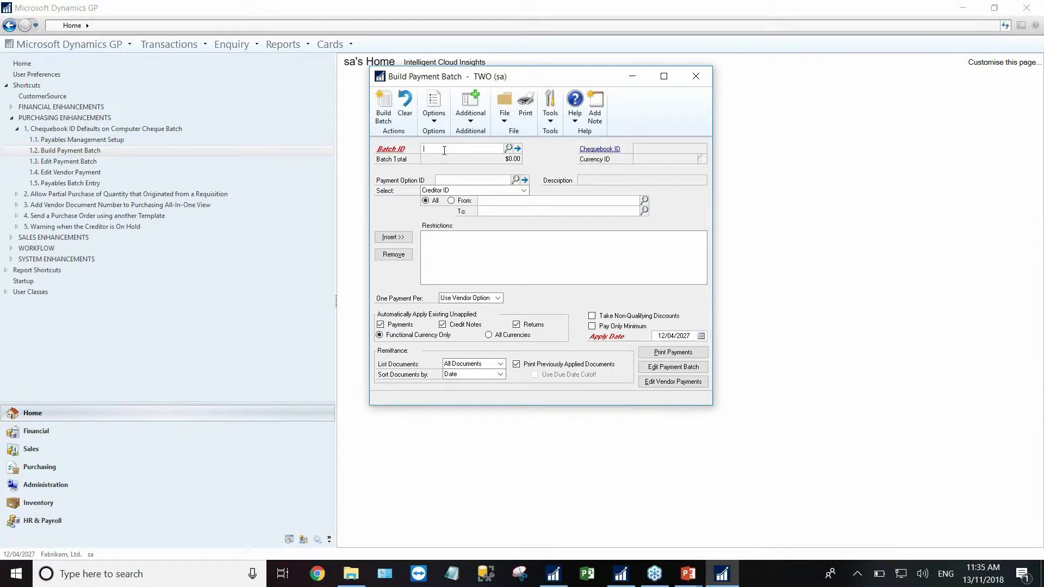
{"action": "type", "text": "TEST"}
{"action": "key", "text": "Tab"}
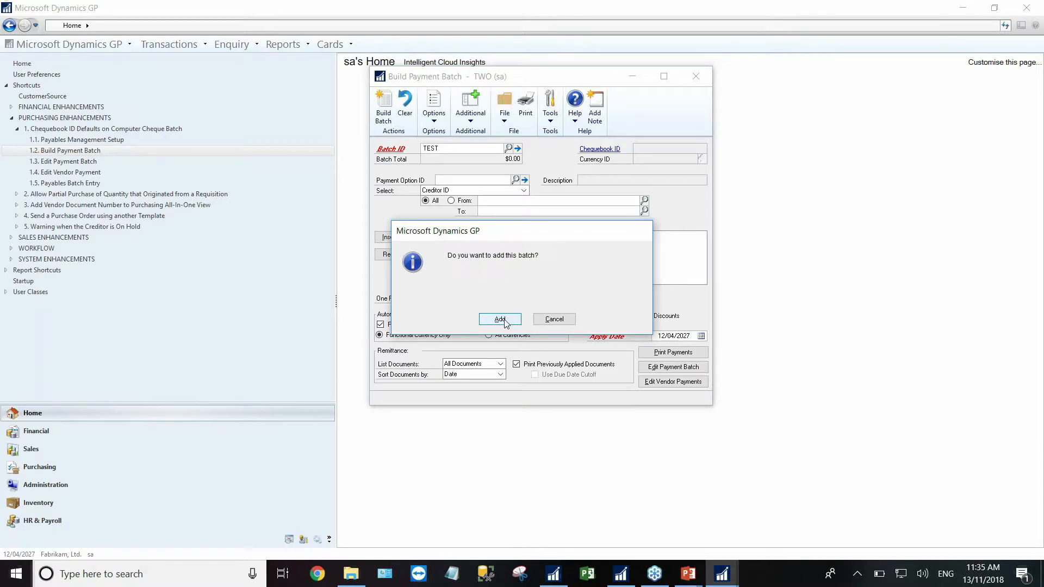
{"action": "left_click", "coordinate": [499, 319]}
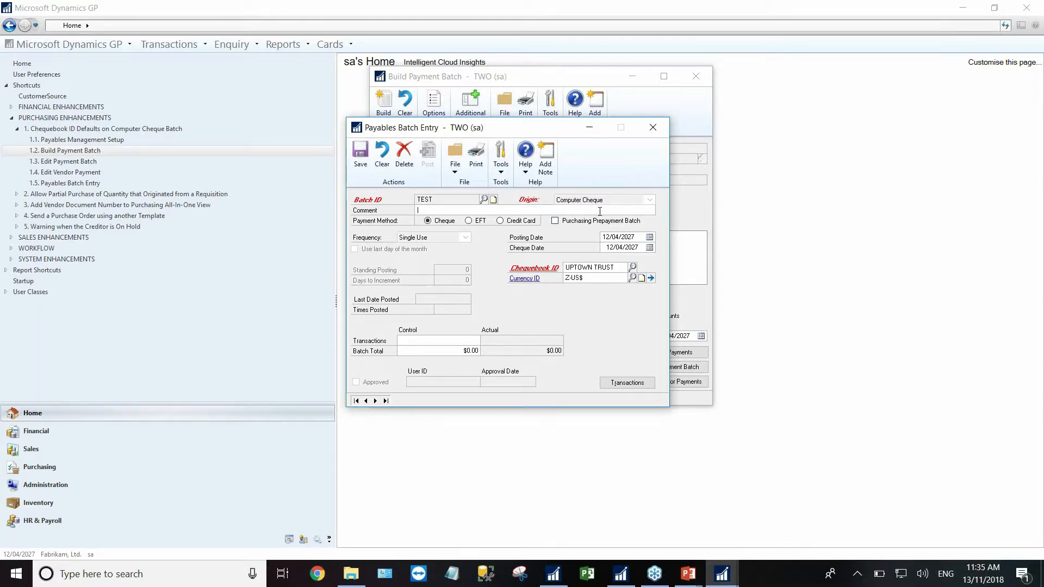
{"action": "left_click", "coordinate": [587, 268]}
- Remove the chequebook, browse available chequebooks, discard batch TEST, and open Edit Payment Batch
{"action": "left_click_drag", "start_coordinate": [475, 128], "coordinate": [603, 107]}
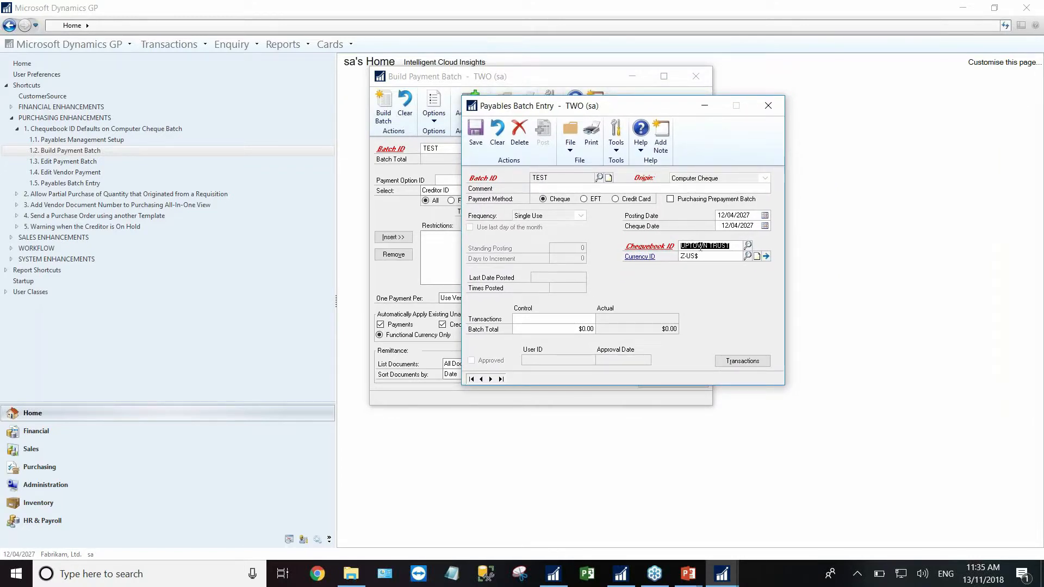
{"action": "key", "text": "Delete"}
{"action": "left_click", "coordinate": [748, 246]}
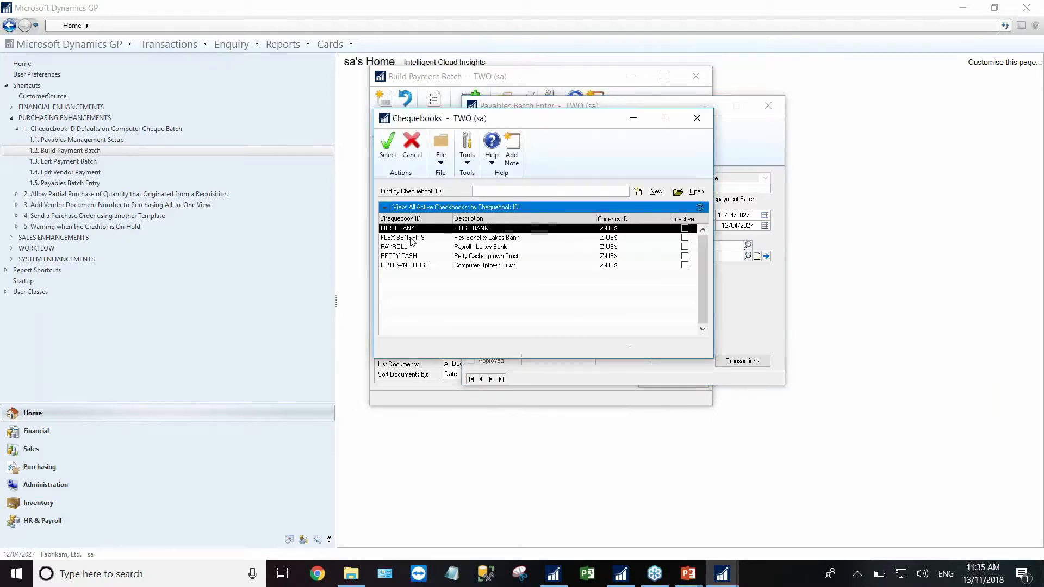
{"action": "left_click", "coordinate": [698, 118]}
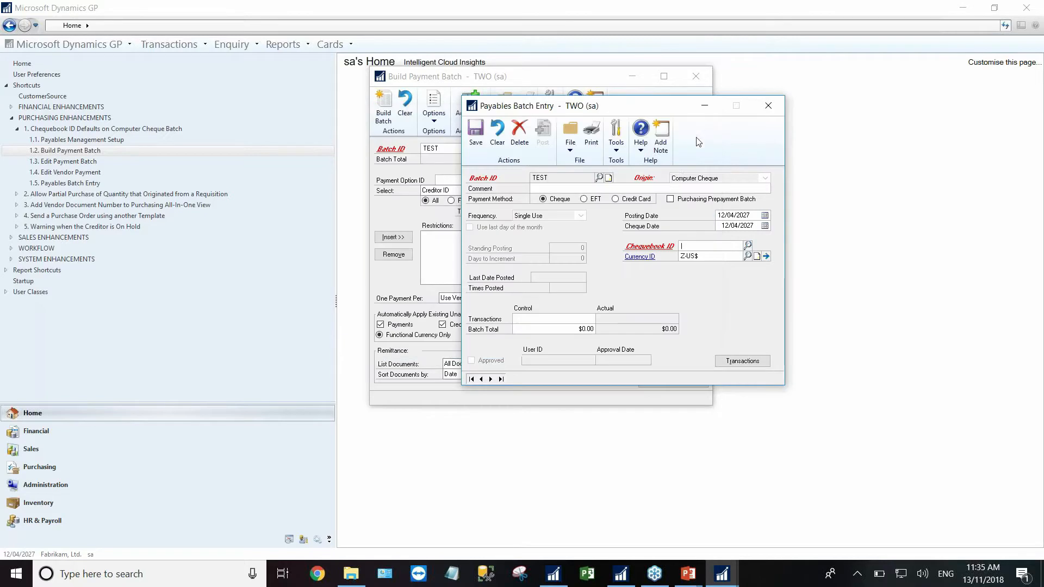
{"action": "left_click", "coordinate": [498, 134]}
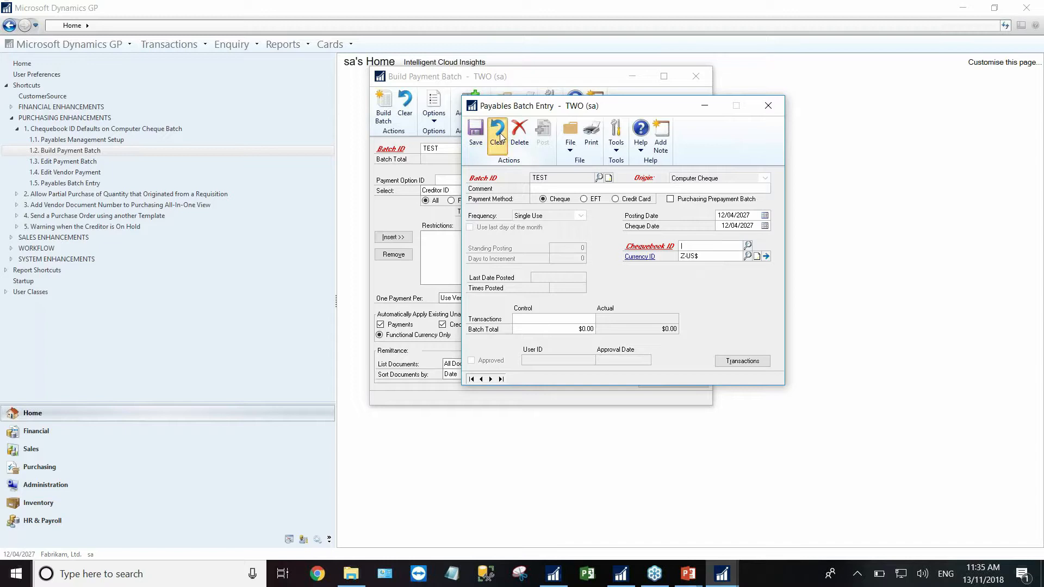
{"action": "left_click", "coordinate": [759, 105]}
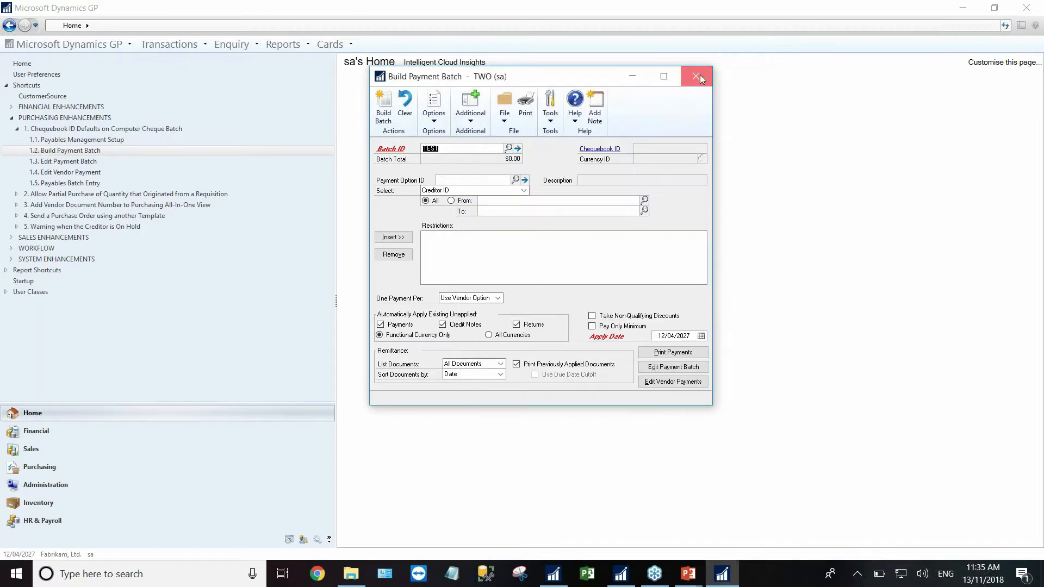
{"action": "left_click", "coordinate": [699, 75]}
{"action": "left_click", "coordinate": [551, 323]}
{"action": "key", "text": "Delete"}
{"action": "left_click", "coordinate": [696, 76]}
{"action": "left_click", "coordinate": [69, 161]}
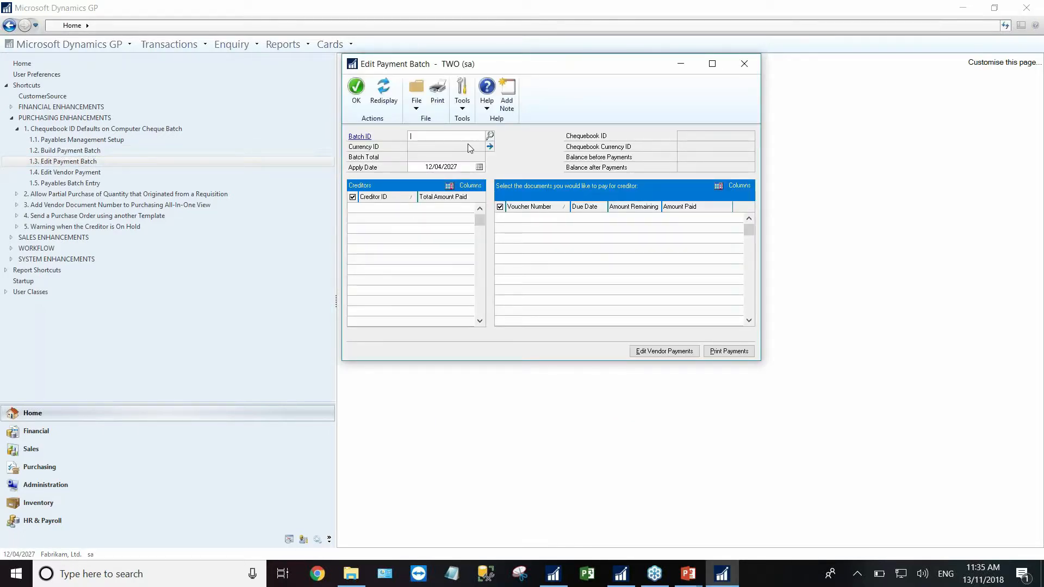
- Add batch TEST from Edit Payment Batch, confirm its UPTOWN TRUST chequebook, then close both windows
{"action": "left_click", "coordinate": [433, 138]}
{"action": "type", "text": "TEST"}
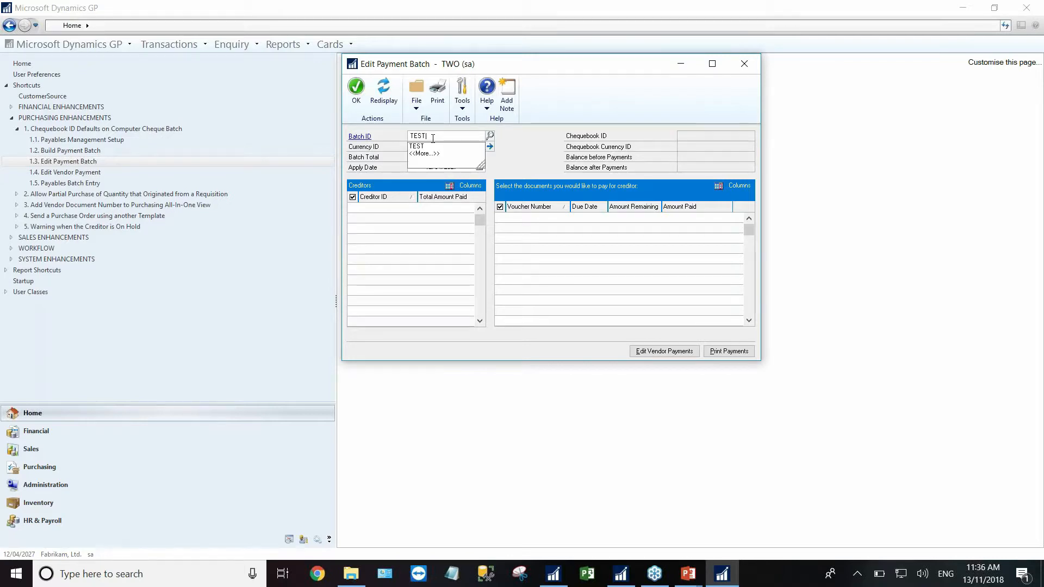
{"action": "key", "text": "Tab"}
{"action": "left_click", "coordinate": [500, 319]}
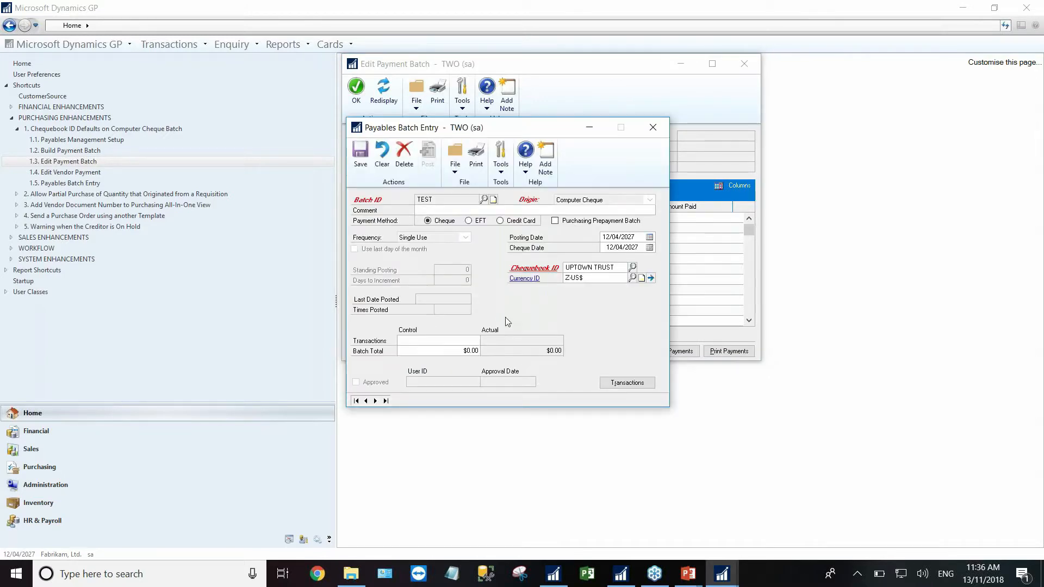
{"action": "left_click", "coordinate": [586, 267]}
{"action": "left_click", "coordinate": [654, 128]}
{"action": "left_click", "coordinate": [511, 318]}
{"action": "left_click", "coordinate": [744, 63]}
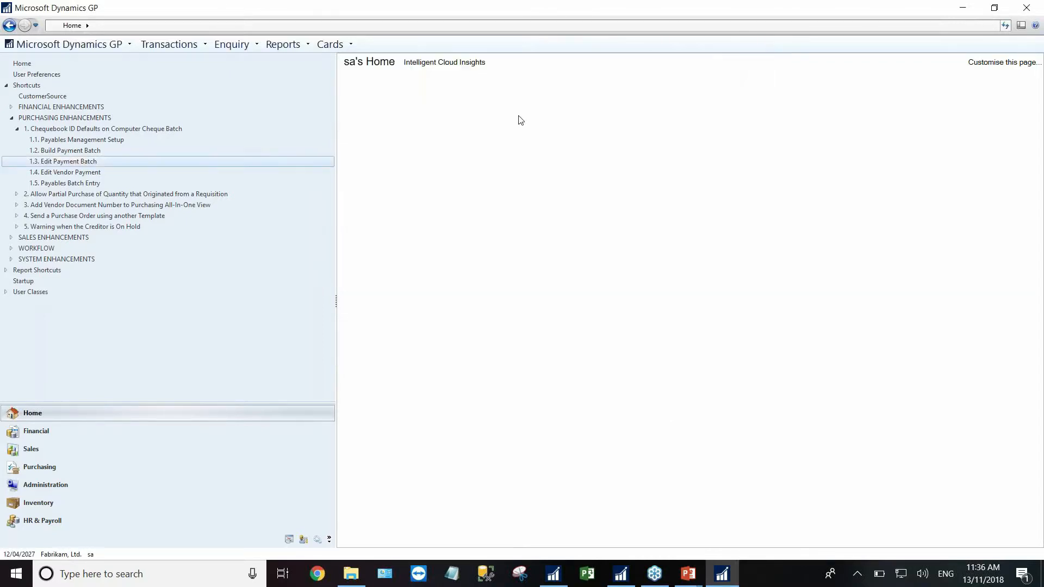
- In Edit Vendor Payment, enter batch TEST and check its UPTOWN TRUST chequebook
{"action": "left_click", "coordinate": [53, 172]}
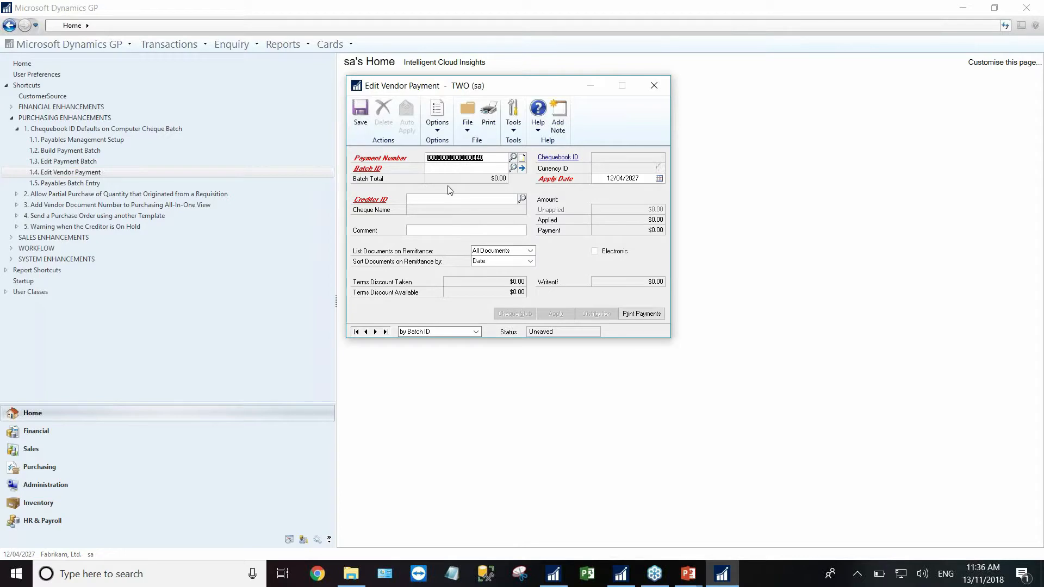
{"action": "left_click", "coordinate": [455, 168]}
{"action": "type", "text": "TEST"}
{"action": "key", "text": "Tab"}
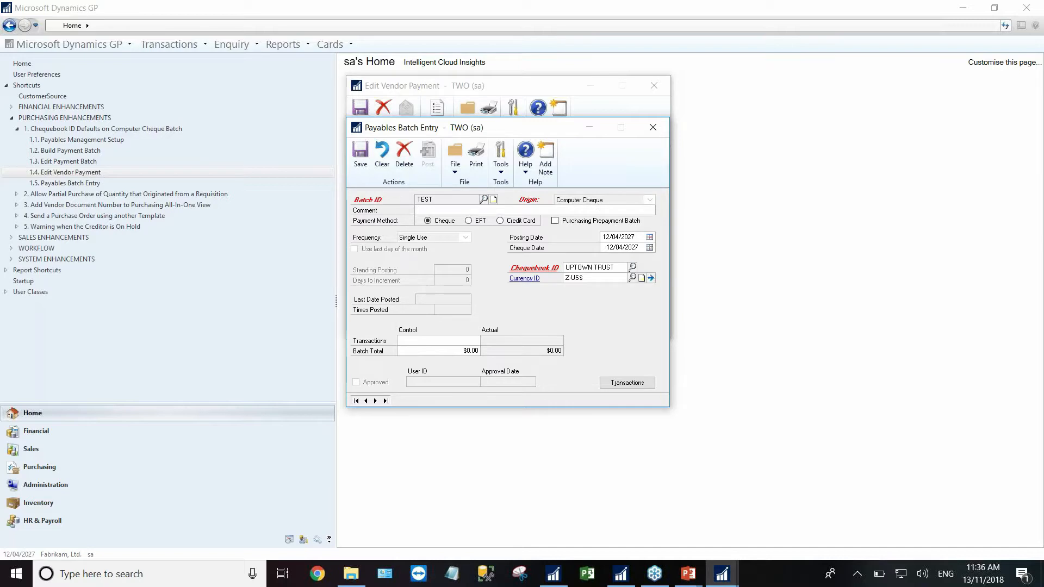
{"action": "left_click", "coordinate": [582, 267]}
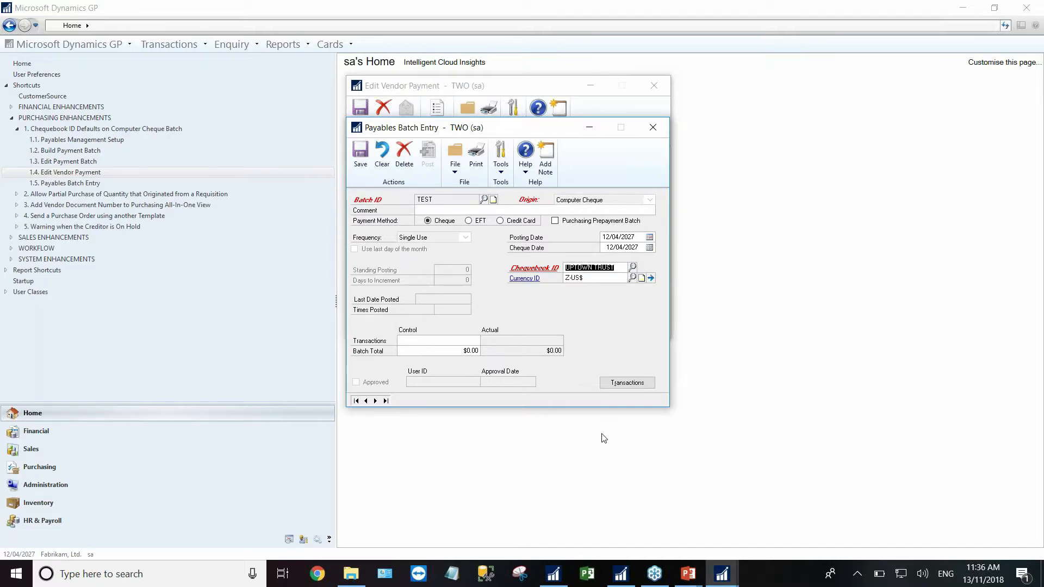
- Close the batch entry, clear batch ID TEST, and delete the unsaved vendor payment
{"action": "left_click", "coordinate": [654, 128]}
{"action": "key", "text": "BackSpace"}
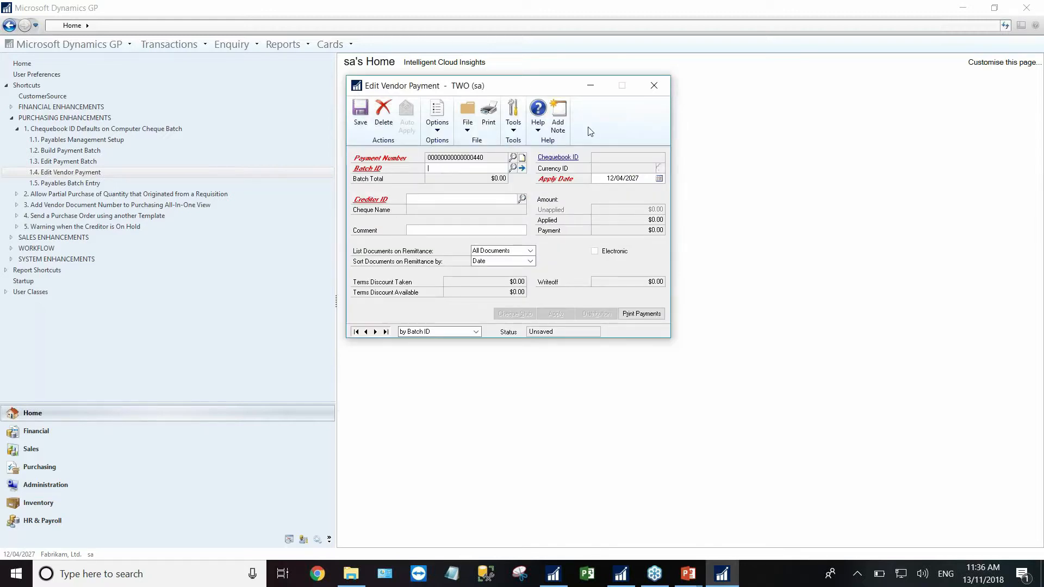
{"action": "left_click", "coordinate": [656, 85]}
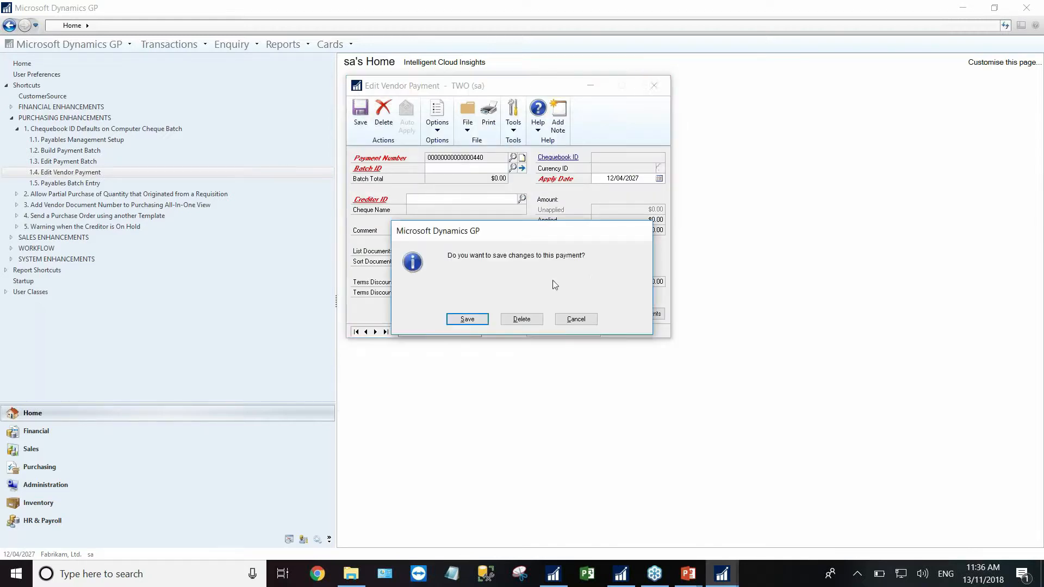
{"action": "left_click", "coordinate": [575, 320]}
{"action": "left_click", "coordinate": [384, 116]}
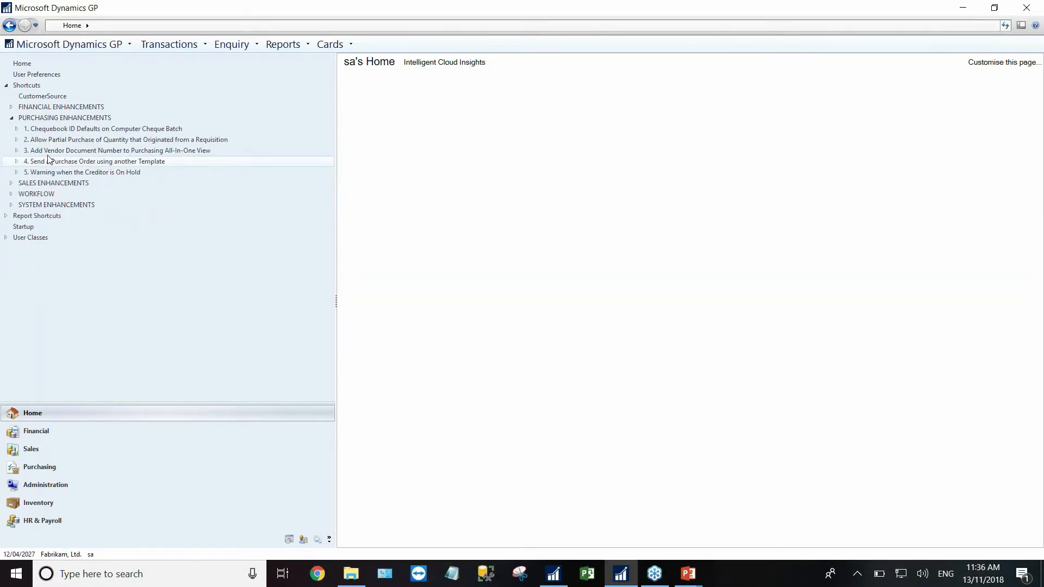
- Open Purchase Requisition Entry from the Allow Partial Purchase shortcuts
{"action": "left_click", "coordinate": [17, 140]}
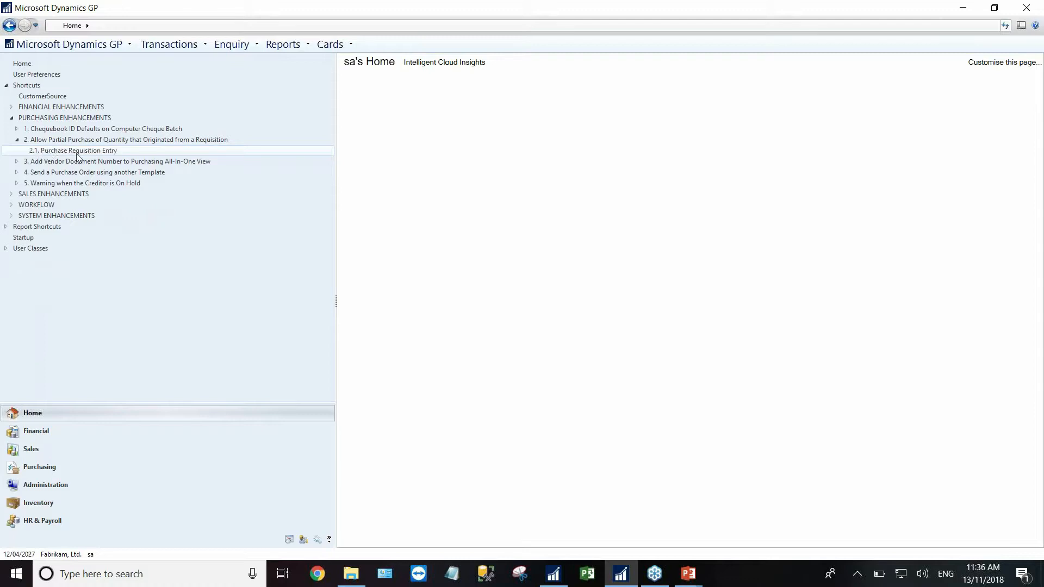
{"action": "left_click", "coordinate": [78, 156]}
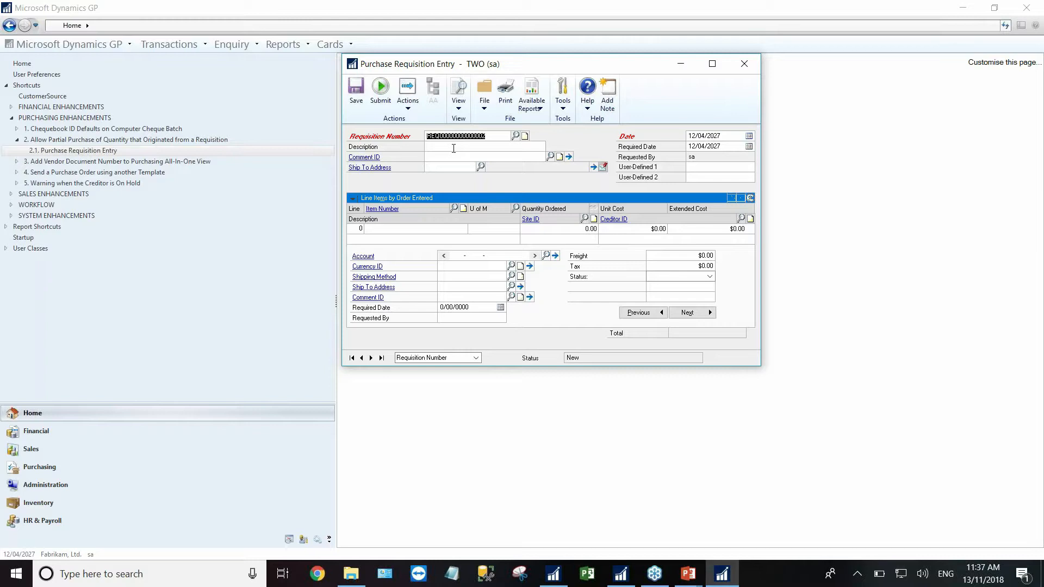
- Load the Webinar Test Requisition and convert it to a purchase order
{"action": "left_click", "coordinate": [516, 135]}
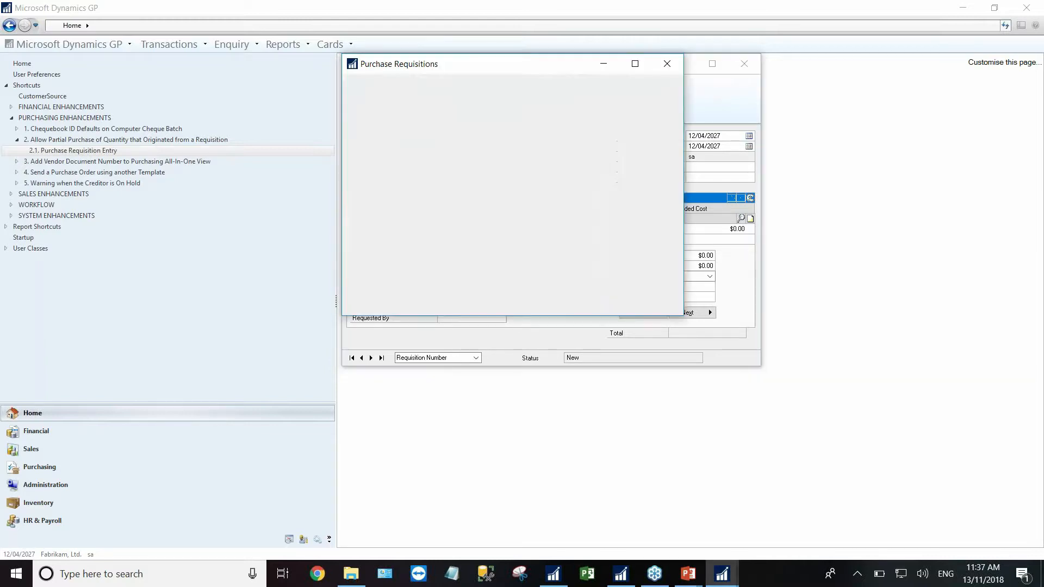
{"action": "double_click", "coordinate": [390, 184]}
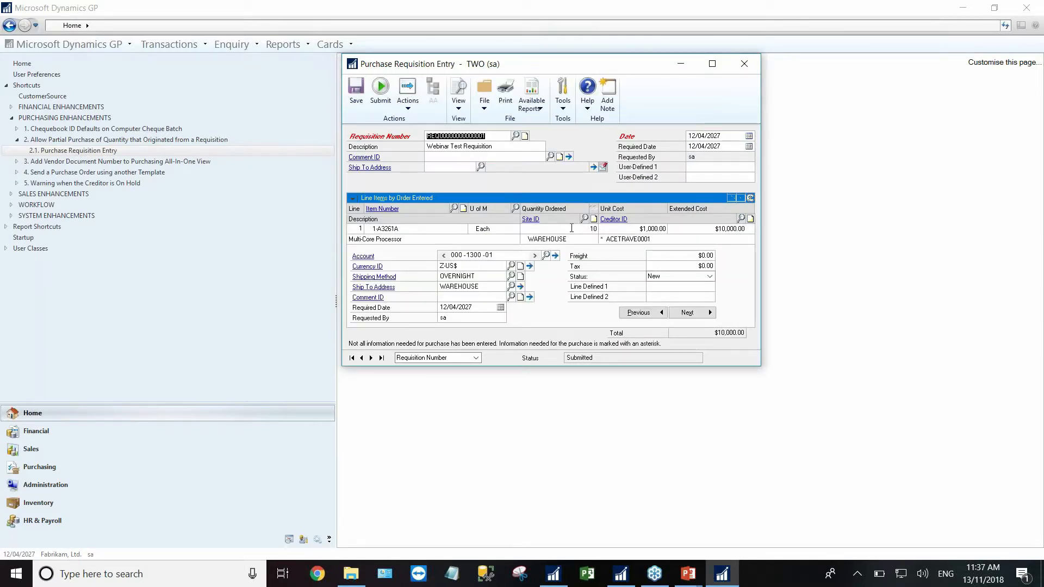
{"action": "left_click", "coordinate": [408, 95]}
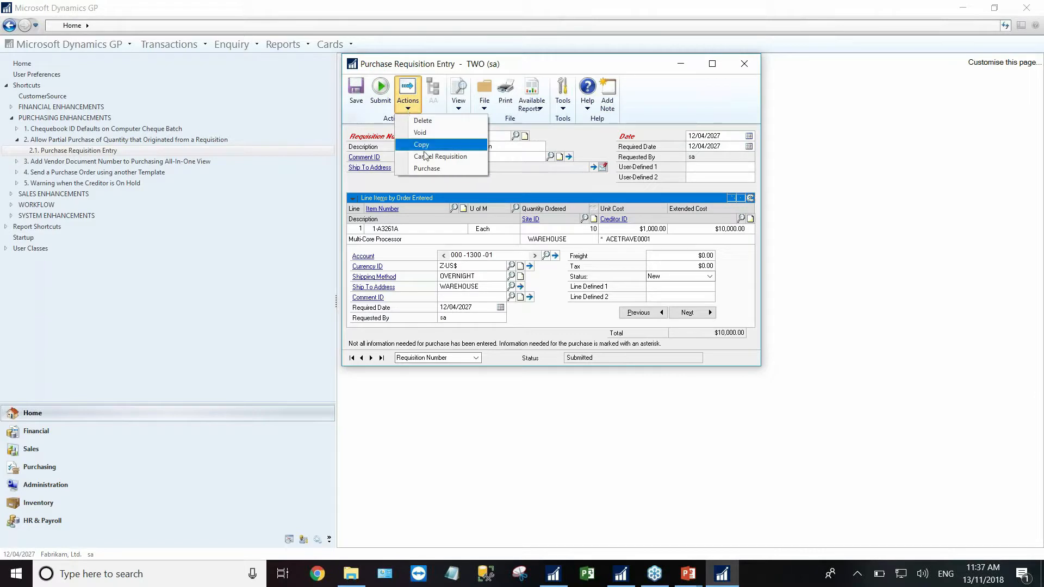
{"action": "left_click", "coordinate": [428, 169]}
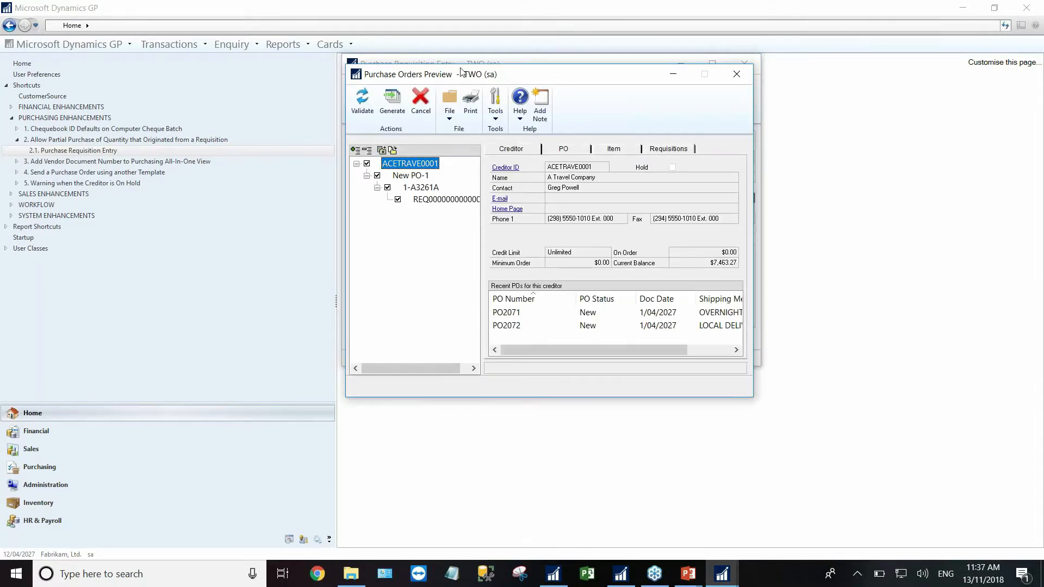
- Reduce the 1-A3261A purchase quantity from 10 to 6, accept cancelling the remainder, and close the preview
{"action": "left_click", "coordinate": [488, 134]}
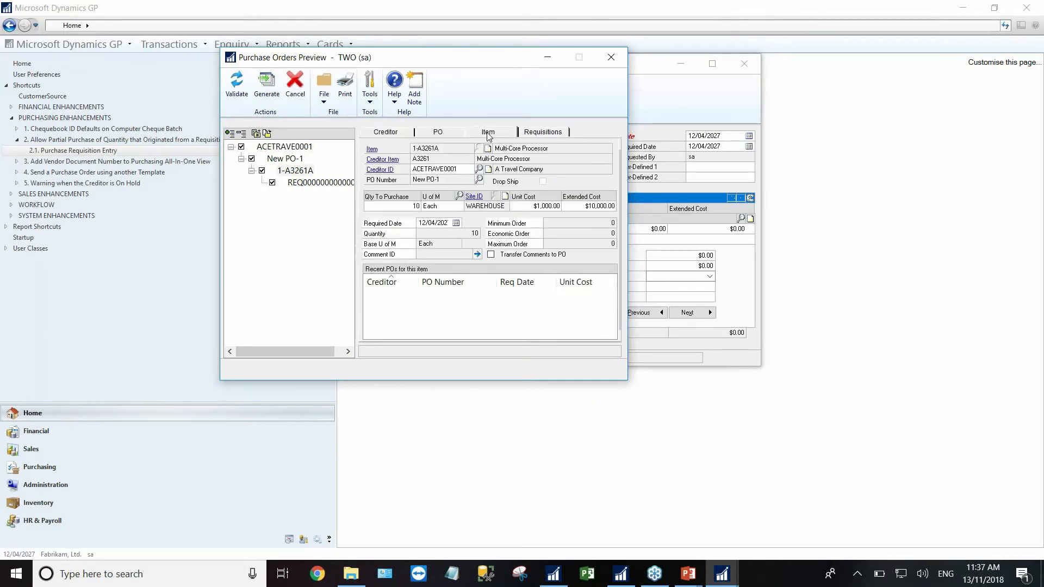
{"action": "left_click", "coordinate": [408, 207]}
{"action": "type", "text": "6"}
{"action": "key", "text": "Tab"}
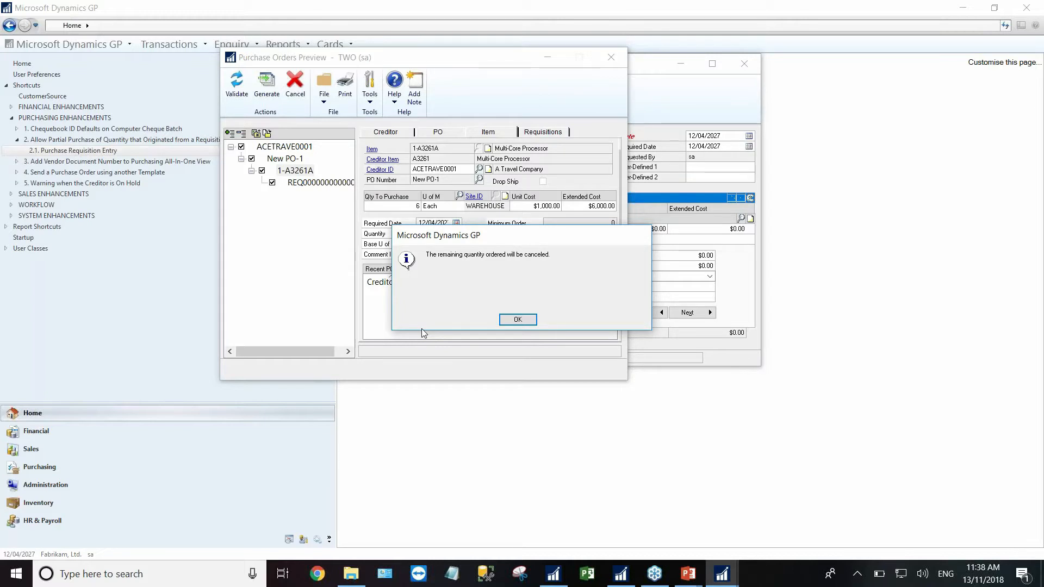
{"action": "left_click", "coordinate": [516, 320]}
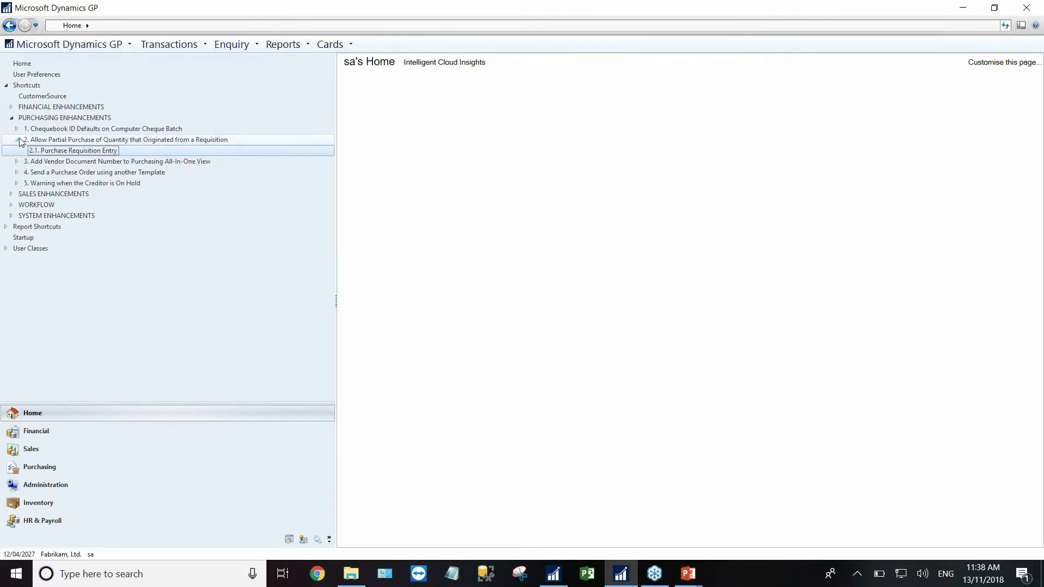
{"action": "left_click", "coordinate": [17, 140]}
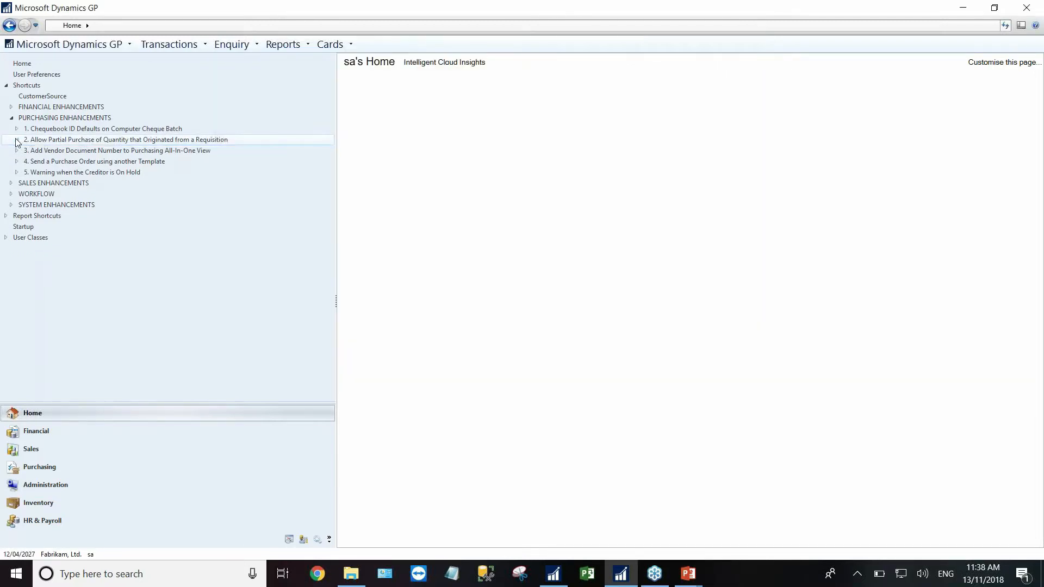
- Expand the vendor document number shortcuts, open the Purchasing All-in-One View, and move it left
{"action": "left_click", "coordinate": [17, 151]}
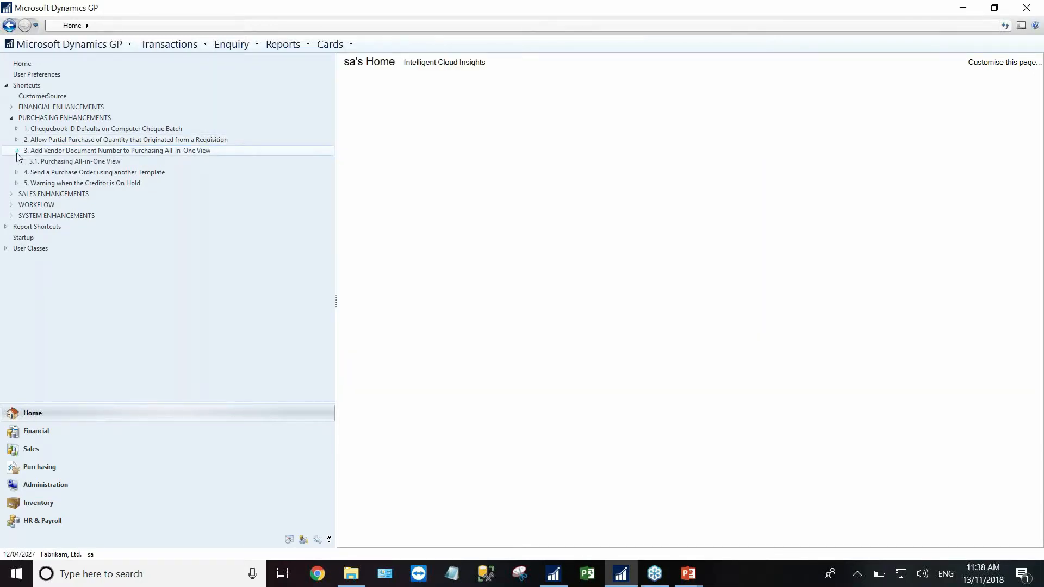
{"action": "left_click", "coordinate": [70, 164]}
{"action": "left_click_drag", "start_coordinate": [554, 70], "coordinate": [345, 71]}
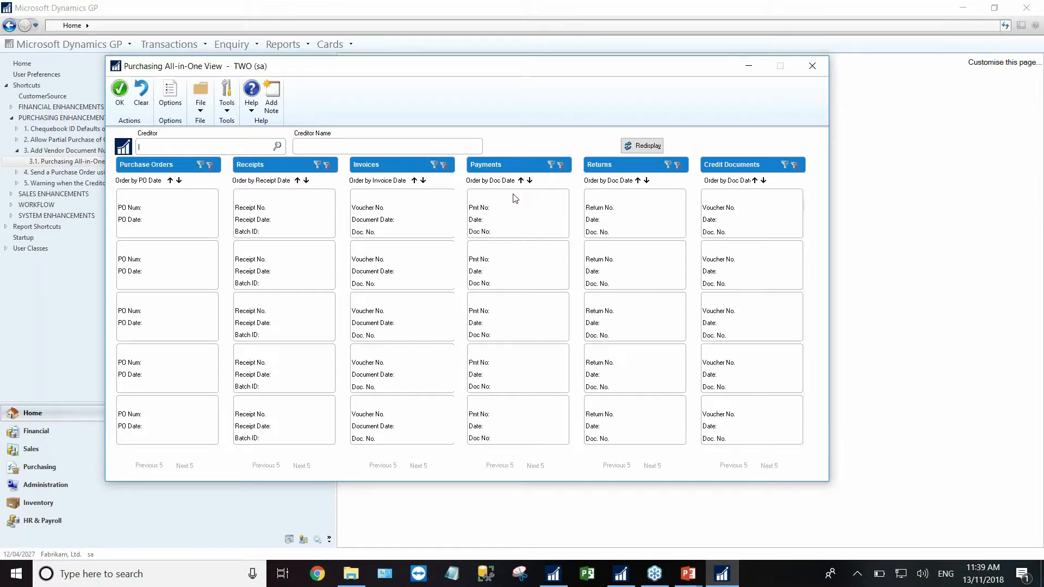
- Show creditor A Travel Company, inspect its first payment with Doc No. 12345, then close the view
{"action": "left_click", "coordinate": [278, 147]}
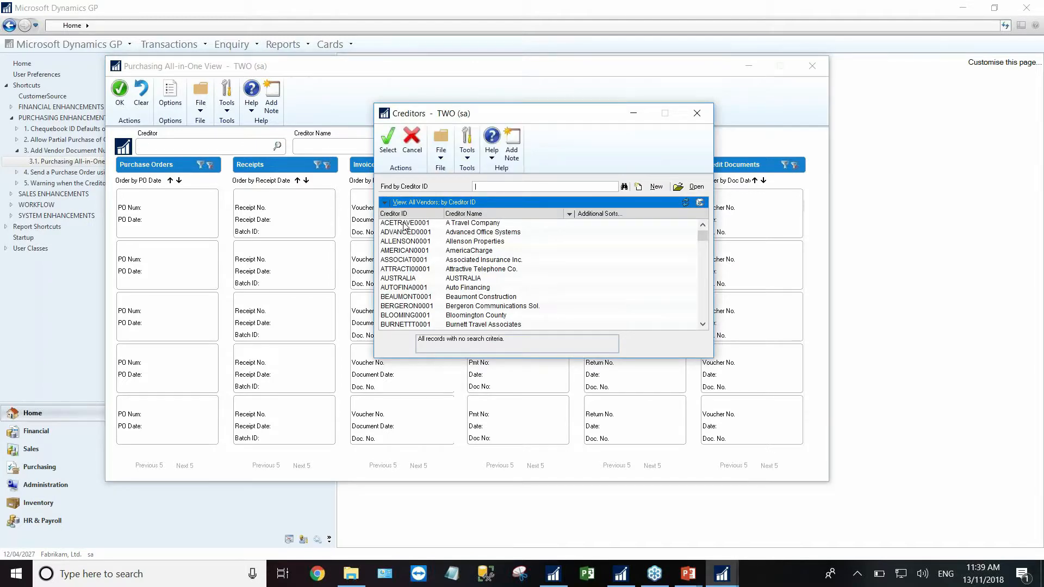
{"action": "double_click", "coordinate": [403, 224]}
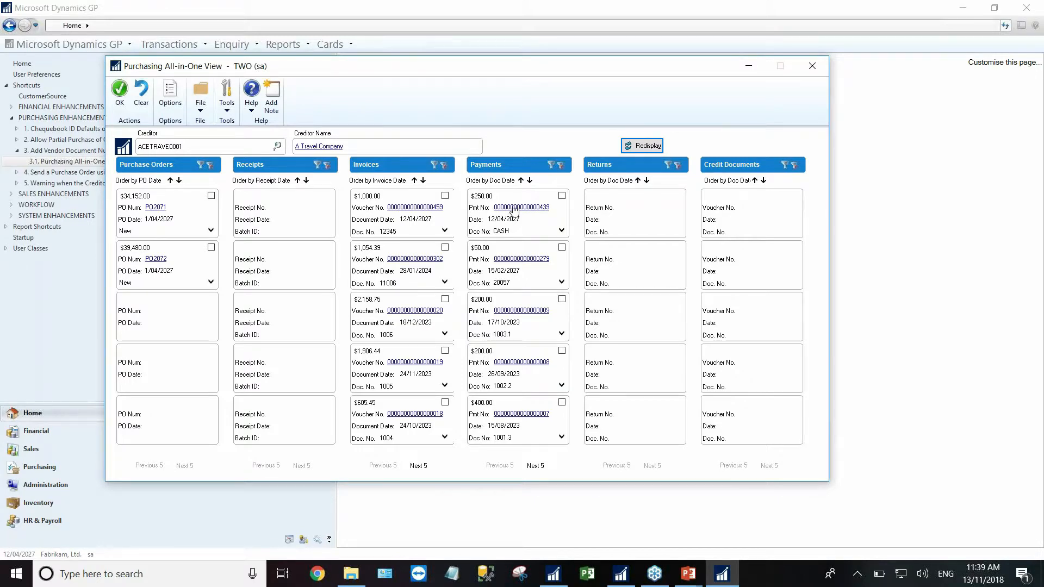
{"action": "left_click", "coordinate": [562, 232]}
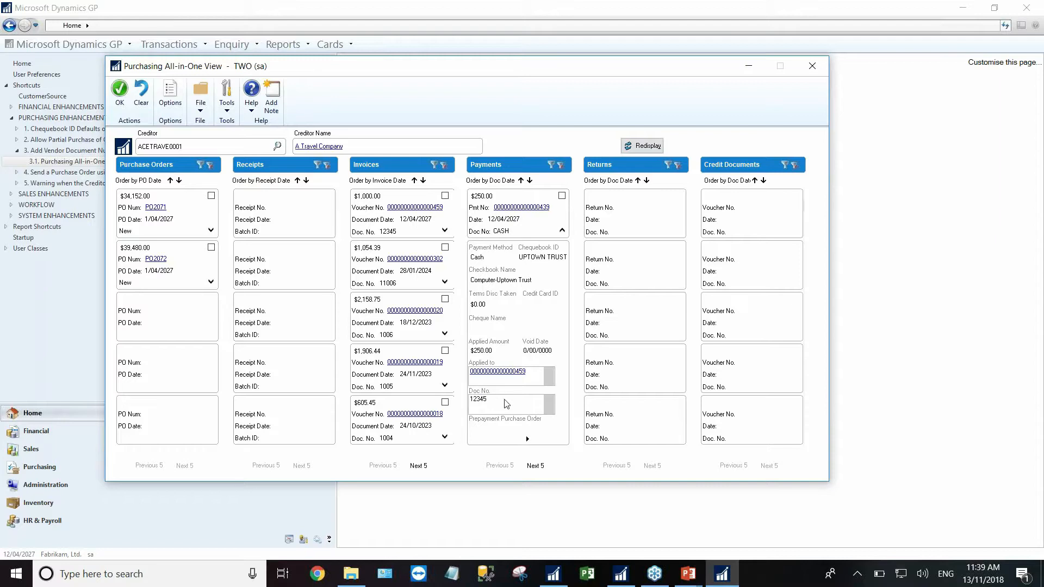
{"action": "left_click", "coordinate": [488, 400]}
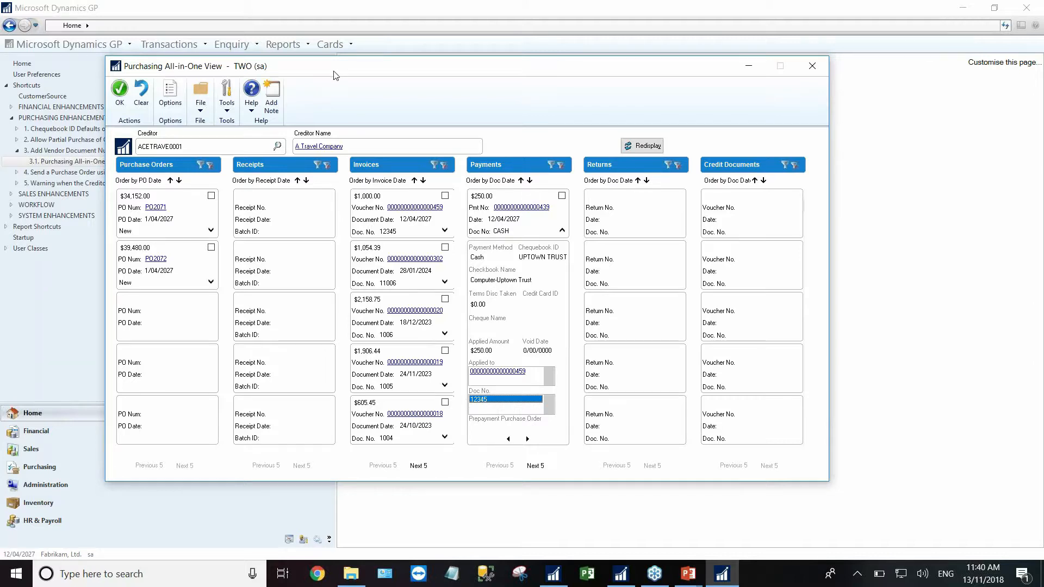
{"action": "left_click", "coordinate": [813, 66]}
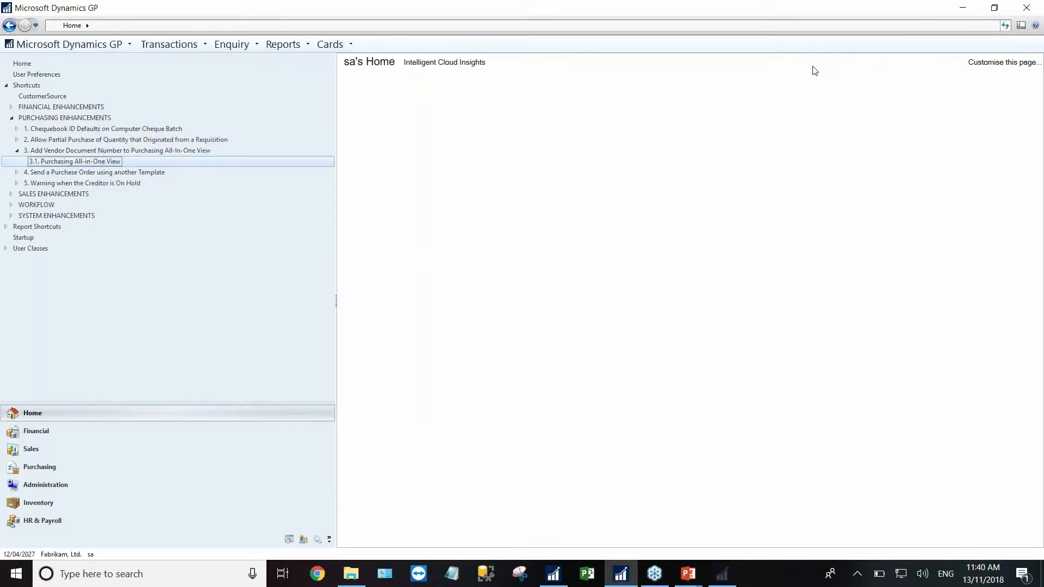
- Switch to the send-with-another-template shortcuts, open Purchase Order Entry for PO2074, and show its e-mail options
{"action": "left_click", "coordinate": [17, 151]}
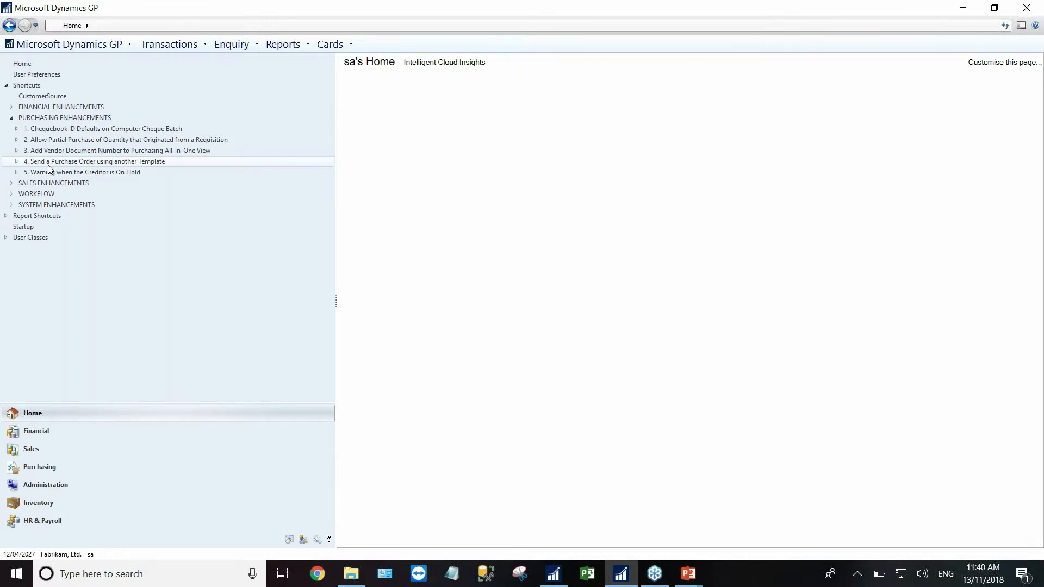
{"action": "left_click", "coordinate": [17, 161]}
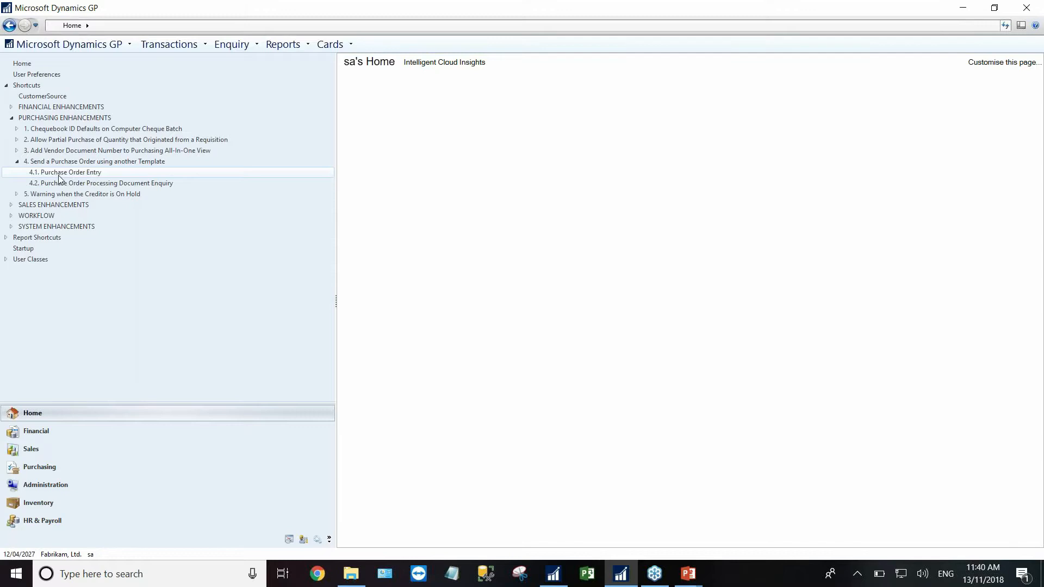
{"action": "left_click", "coordinate": [65, 172]}
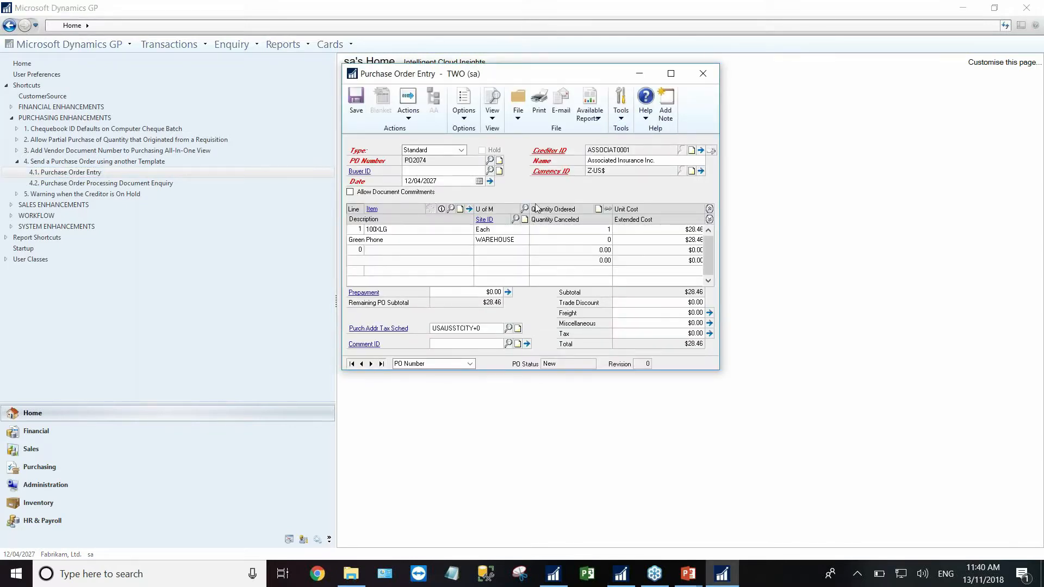
{"action": "left_click", "coordinate": [562, 103]}
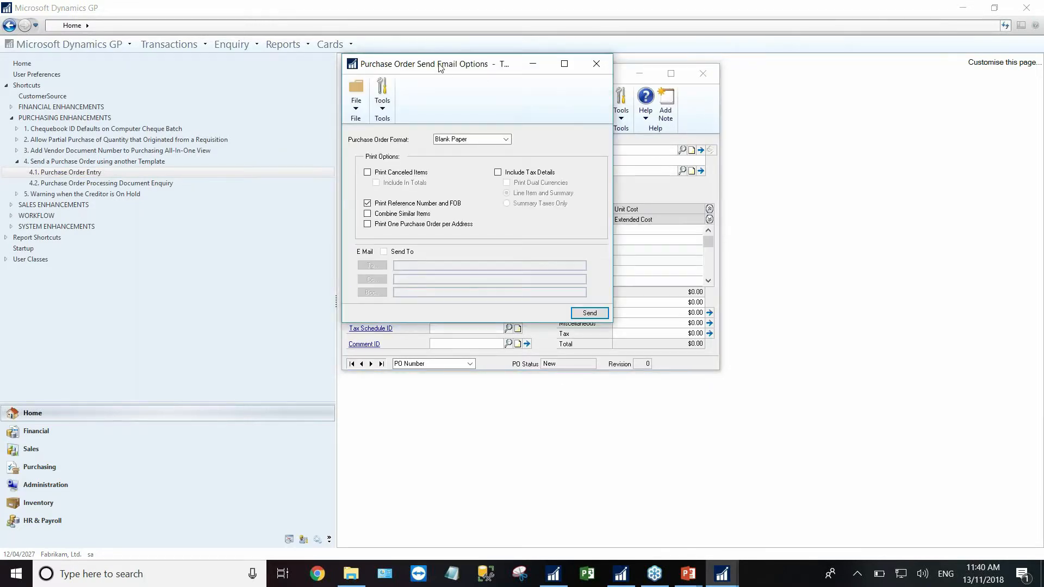
- Review the Blank Paper and Other Form purchase order formats, then close e-mail options and Purchase Order Entry
{"action": "left_click_drag", "start_coordinate": [462, 78], "coordinate": [619, 158]}
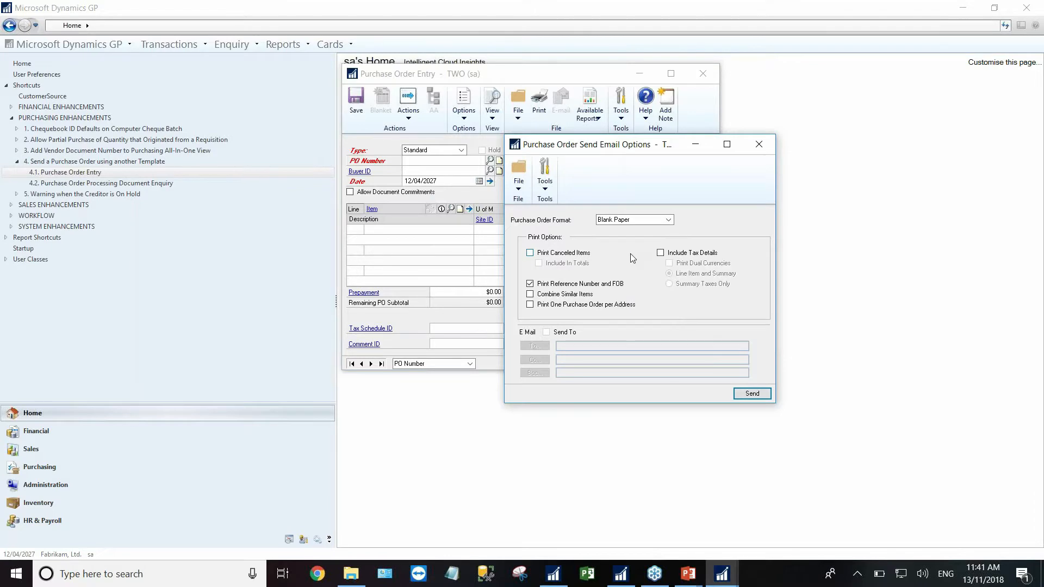
{"action": "left_click", "coordinate": [645, 221]}
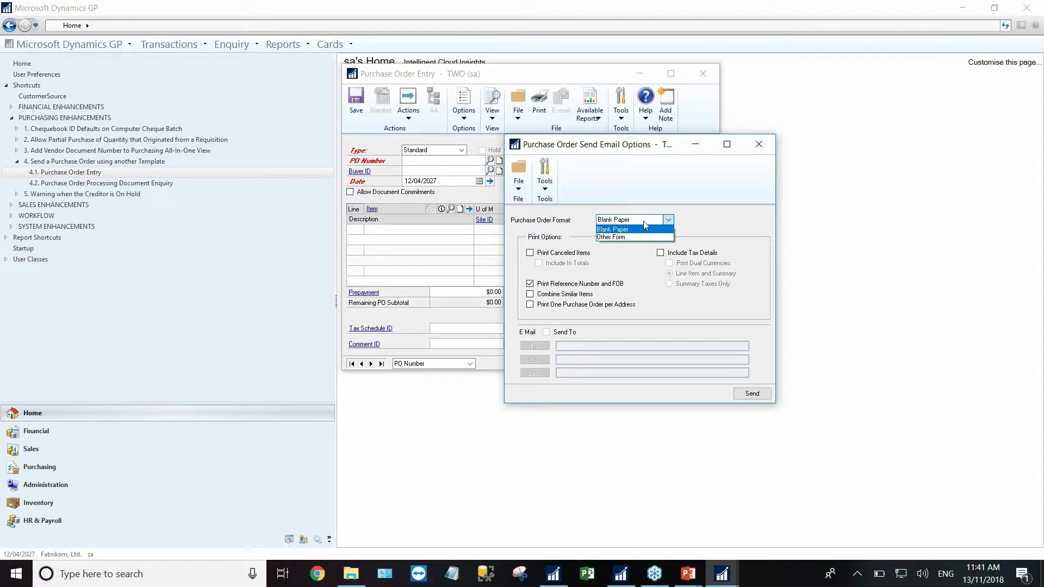
{"action": "left_click", "coordinate": [759, 144]}
{"action": "left_click", "coordinate": [703, 73]}
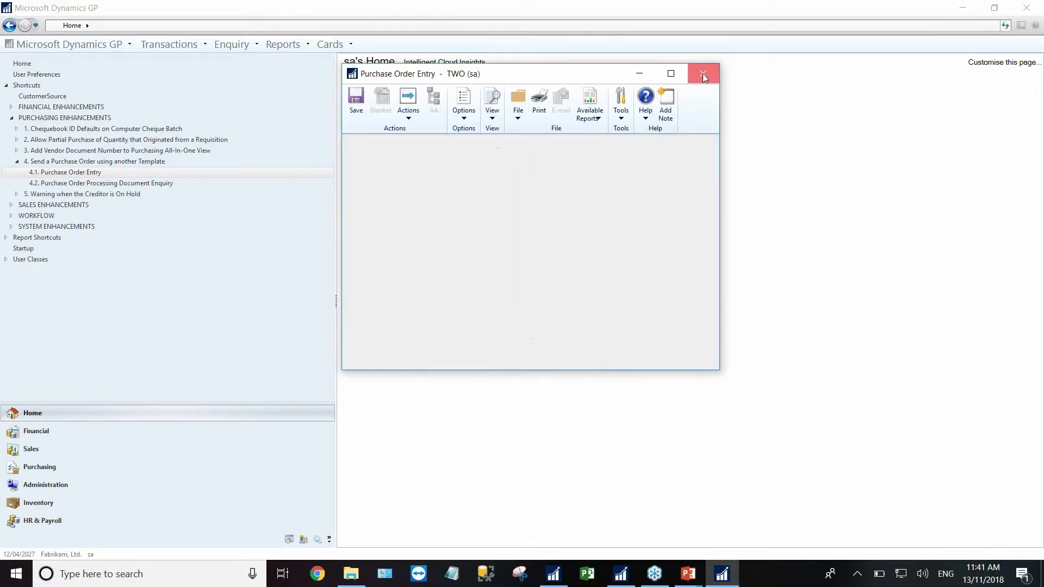
- List open purchase orders in PO Processing Document Enquiry and open PO2074's details
{"action": "left_click", "coordinate": [74, 184]}
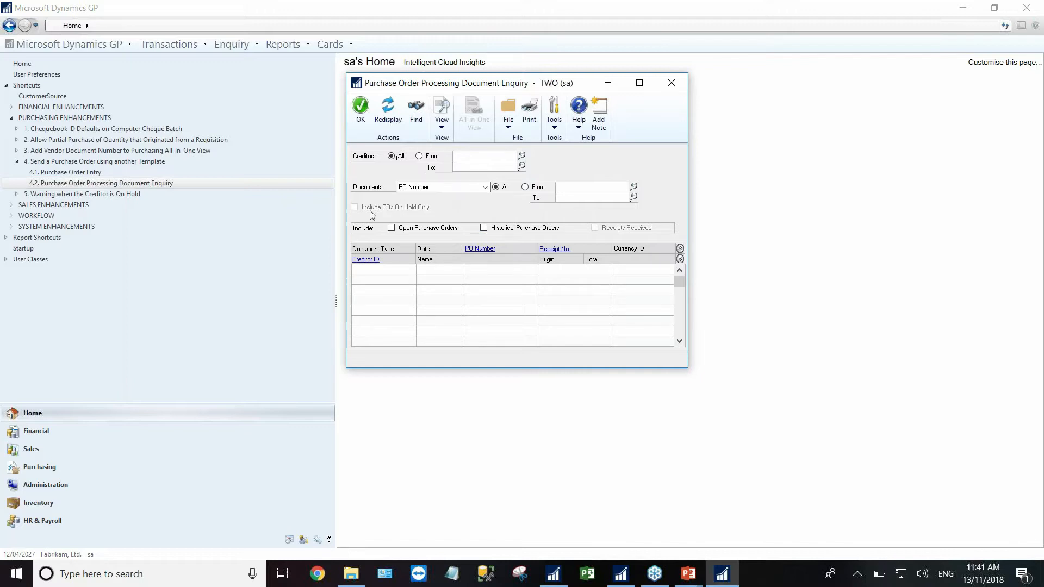
{"action": "left_click", "coordinate": [392, 228]}
{"action": "left_click", "coordinate": [392, 110]}
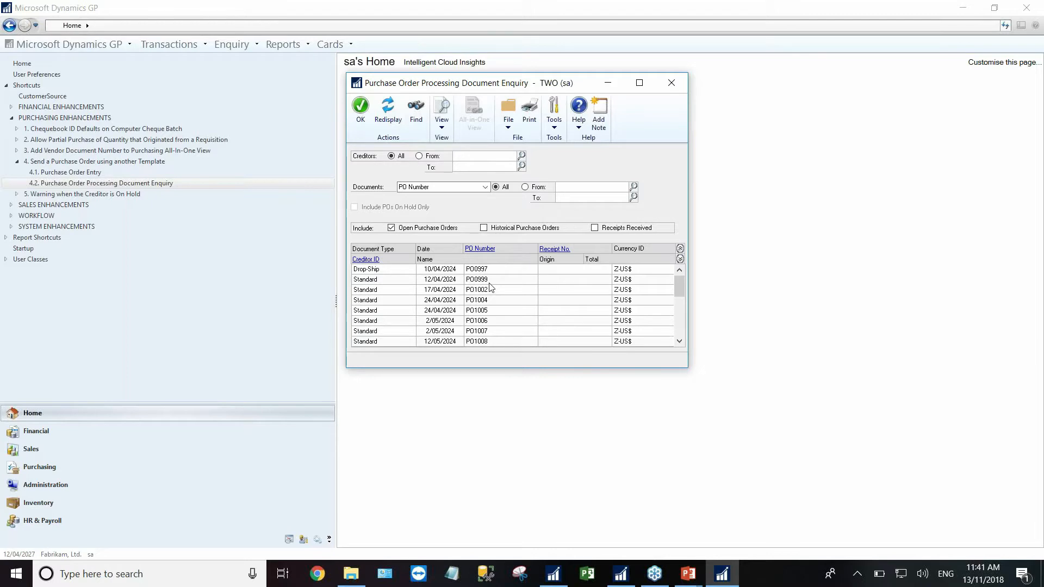
{"action": "left_click_drag", "start_coordinate": [679, 286], "coordinate": [678, 324]}
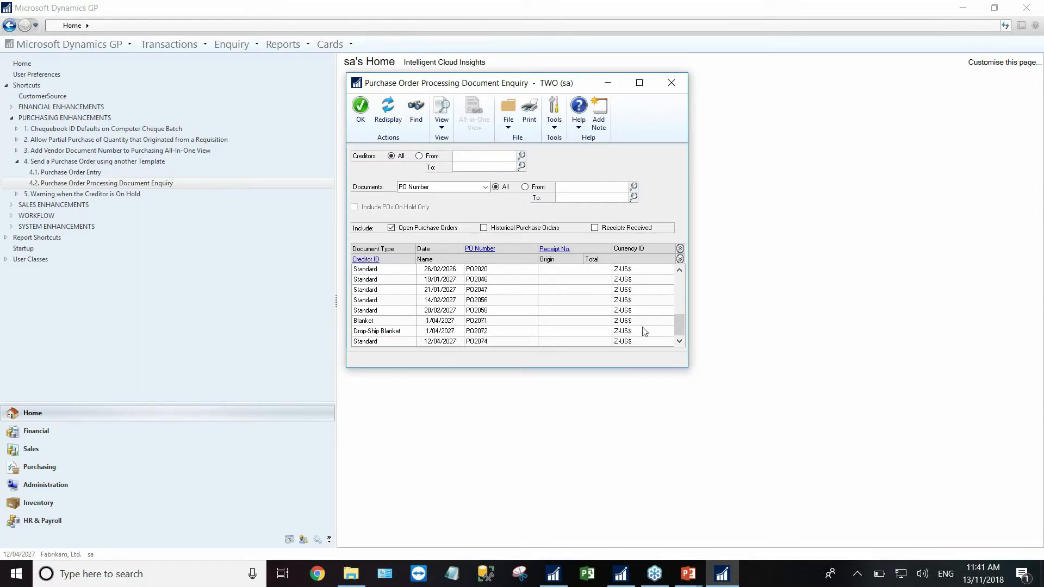
{"action": "left_click", "coordinate": [478, 341]}
{"action": "left_click", "coordinate": [480, 250]}
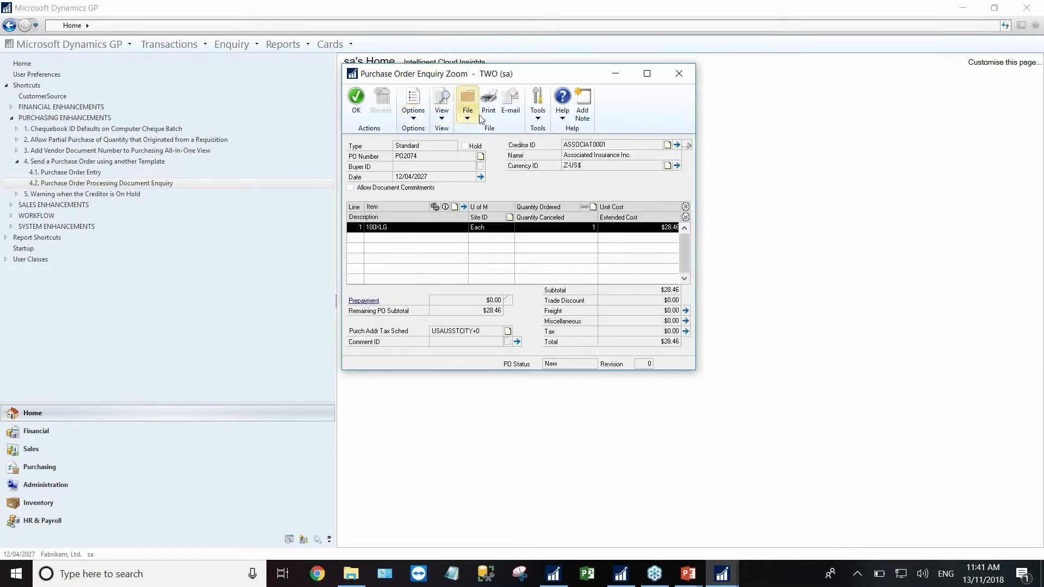
- Check PO2074's e-mail format options, keep Blank Paper, and close the enquiry windows
{"action": "left_click", "coordinate": [510, 100]}
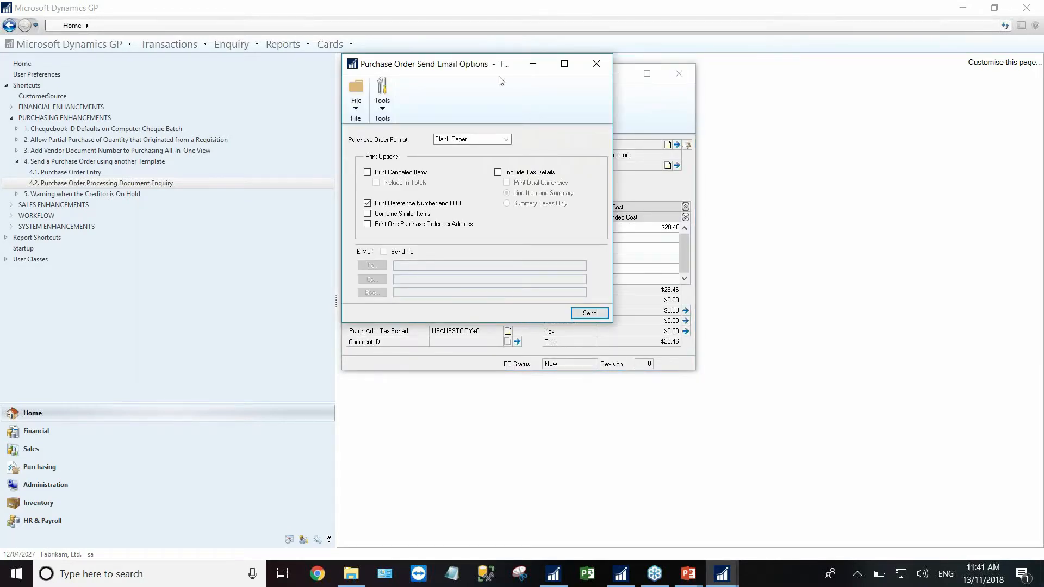
{"action": "left_click_drag", "start_coordinate": [446, 64], "coordinate": [536, 98]}
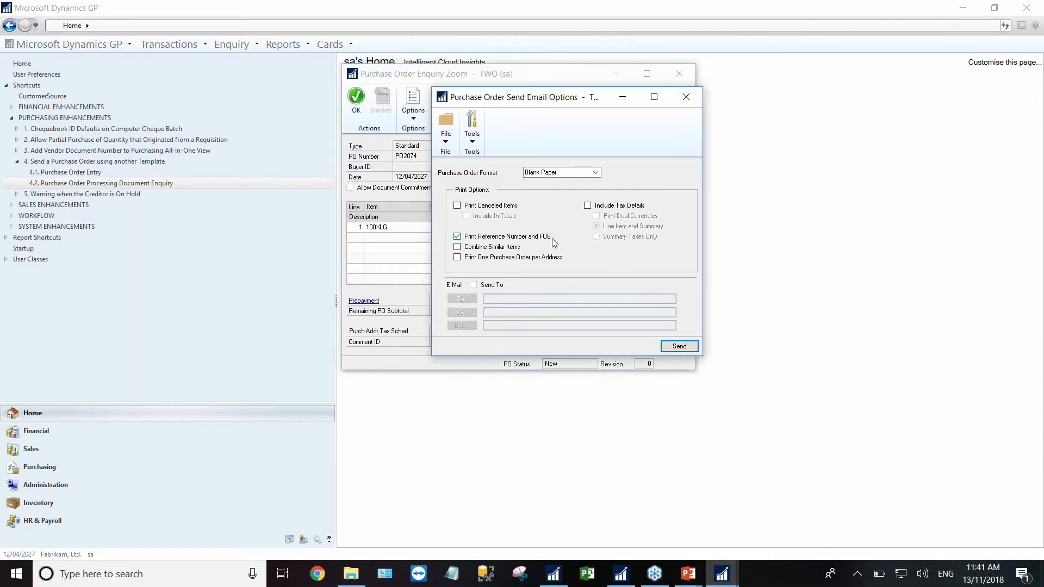
{"action": "left_click", "coordinate": [562, 173]}
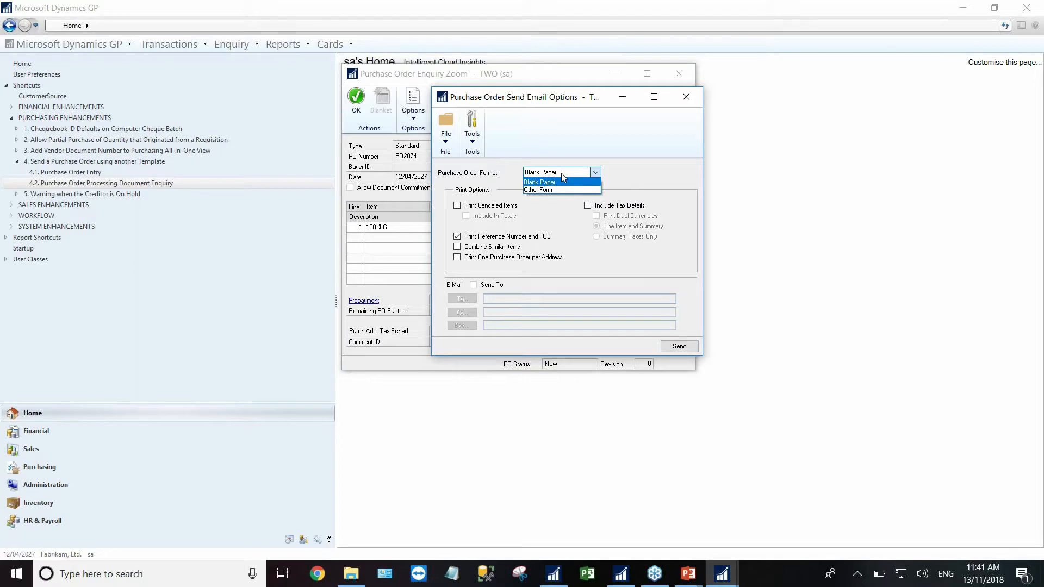
{"action": "left_click", "coordinate": [562, 182]}
{"action": "left_click", "coordinate": [687, 97]}
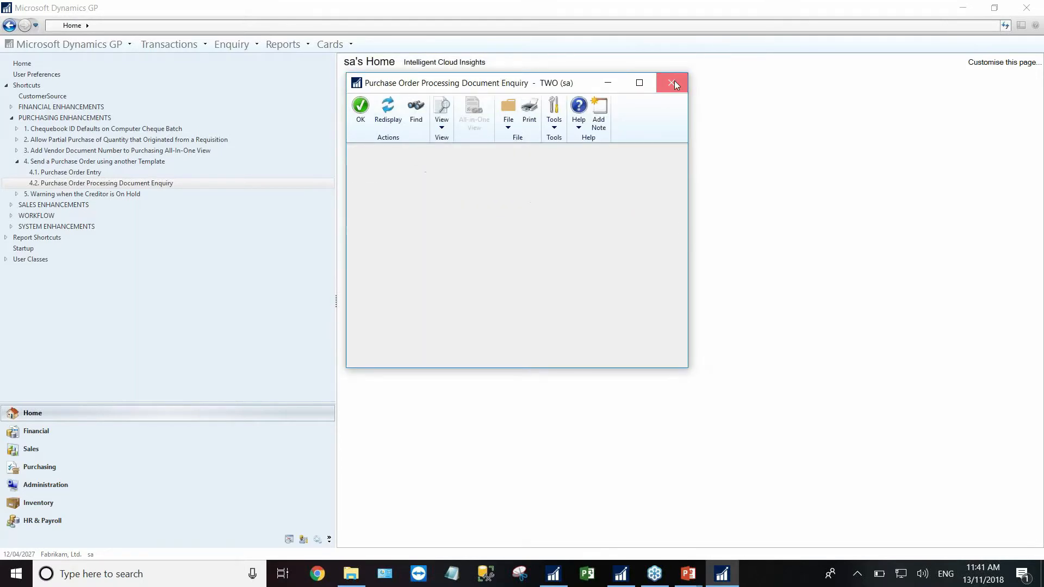
{"action": "left_click", "coordinate": [673, 82]}
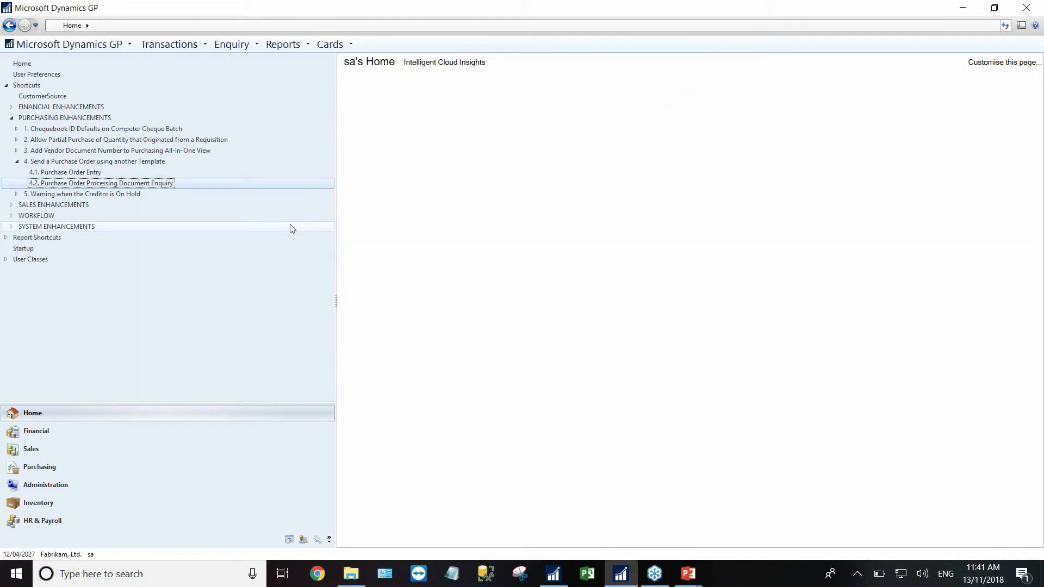
- Collapse shortcut 4 and Purchasing Enhancements, then expand the Sales Enhancements shortcuts
{"action": "left_click", "coordinate": [17, 163]}
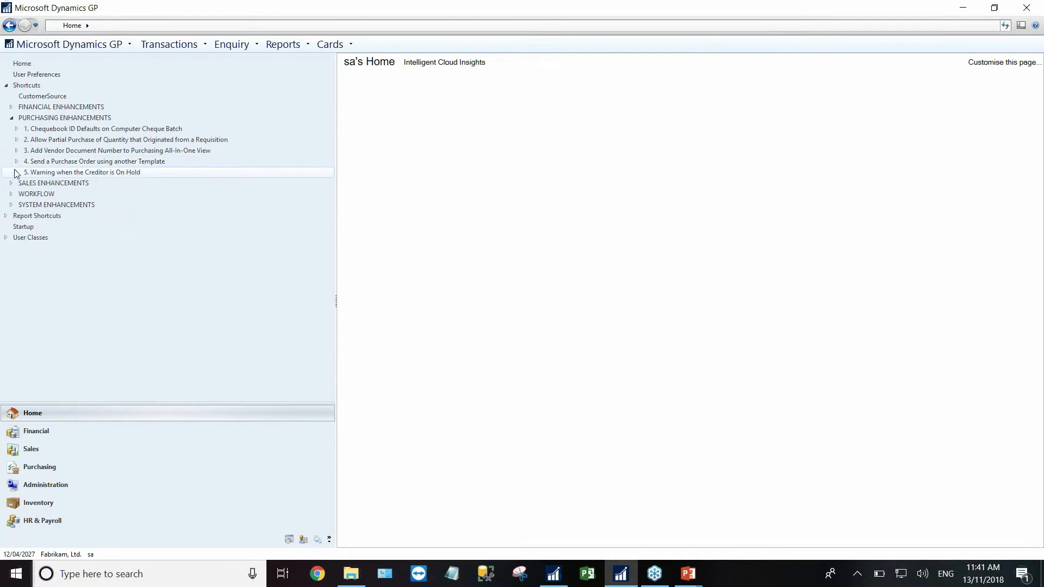
{"action": "left_click", "coordinate": [12, 119]}
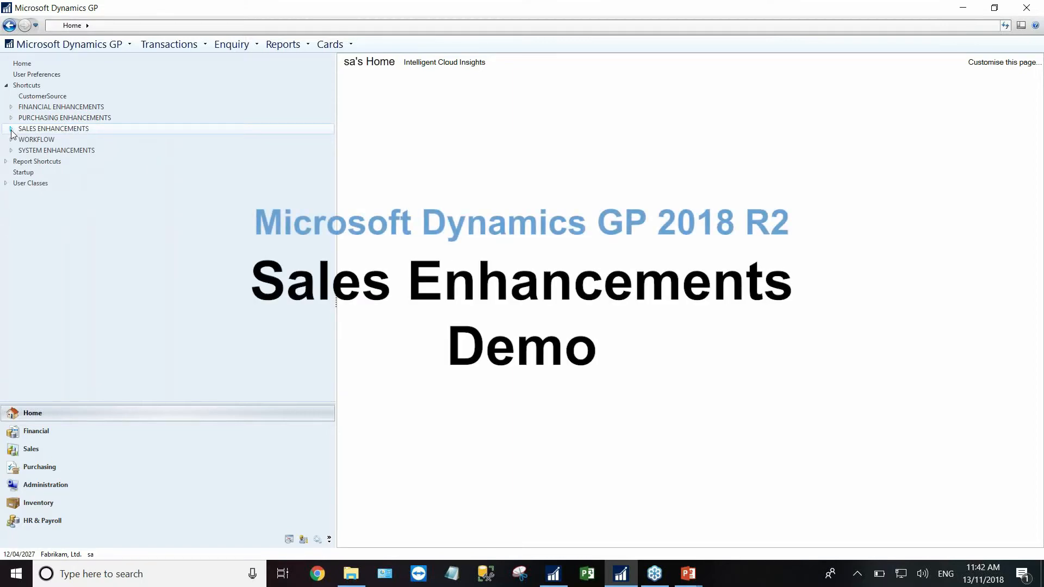
{"action": "left_click", "coordinate": [11, 129]}
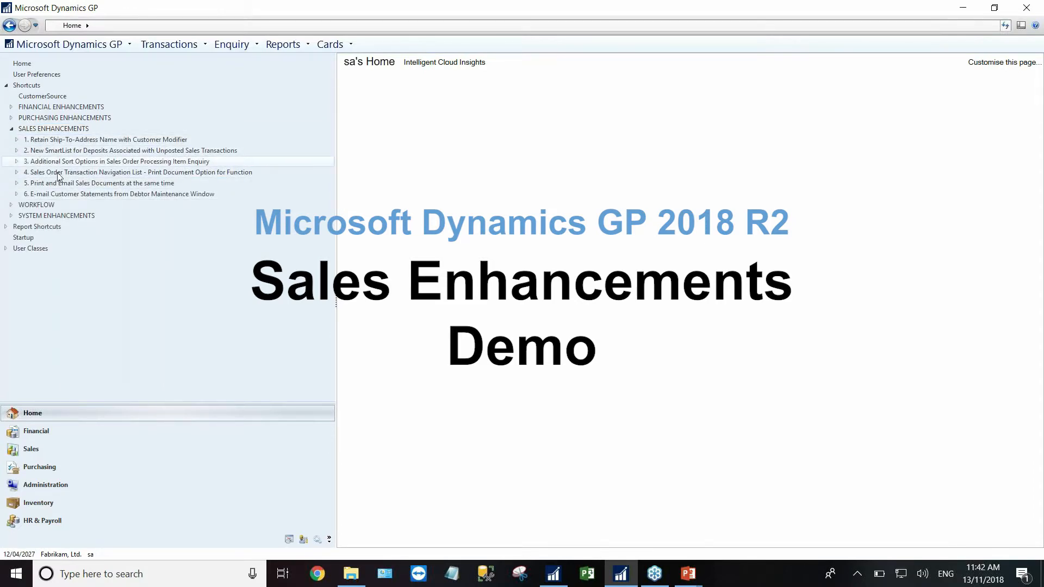
- Set up Customer Modifier to change source customer ADVANCED002 to destination ADVANCED0002
{"action": "left_click", "coordinate": [17, 141]}
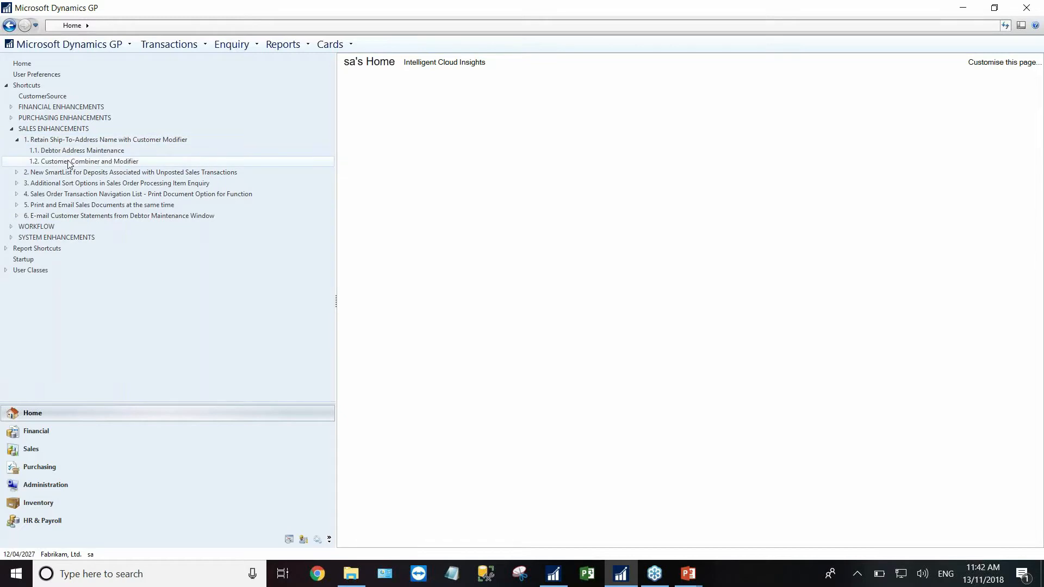
{"action": "left_click", "coordinate": [90, 164]}
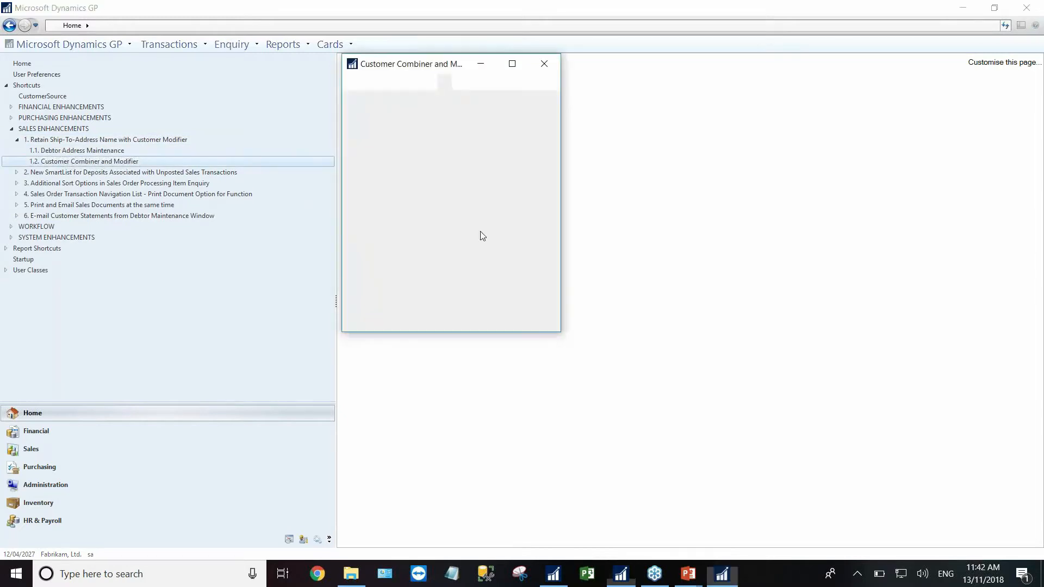
{"action": "left_click", "coordinate": [461, 138]}
{"action": "left_click", "coordinate": [388, 226]}
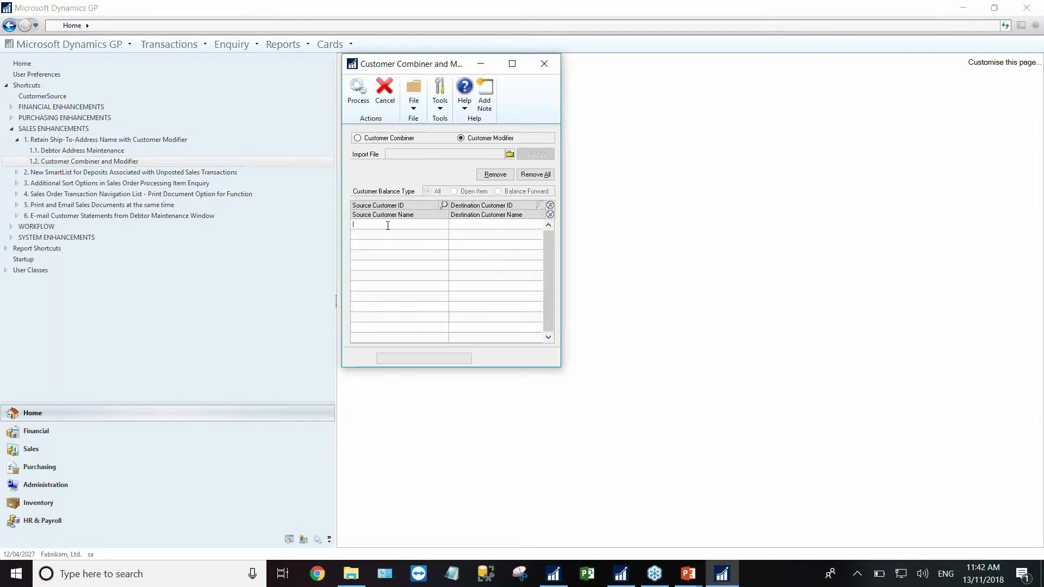
{"action": "left_click", "coordinate": [444, 205]}
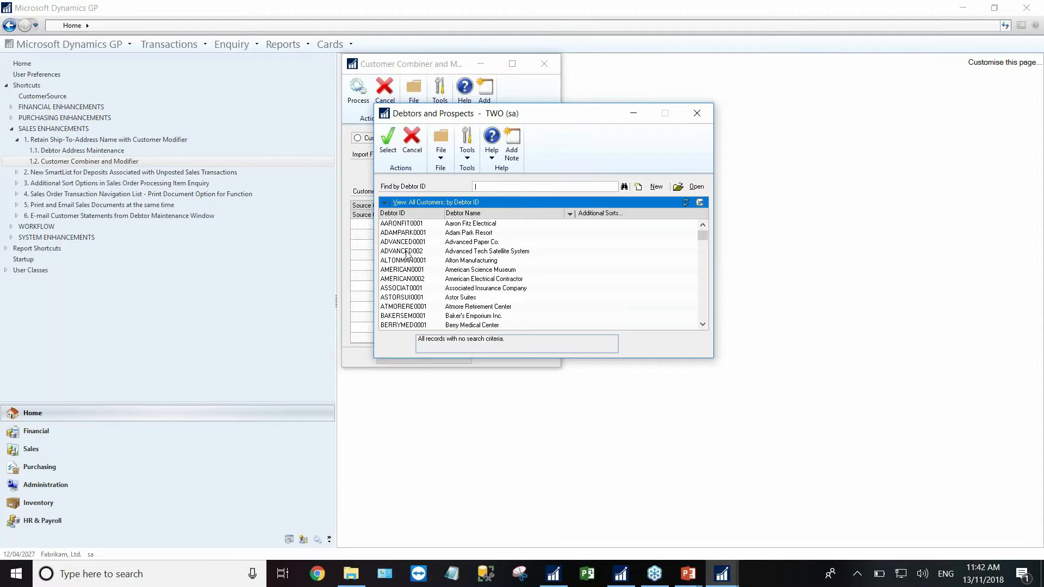
{"action": "double_click", "coordinate": [407, 253]}
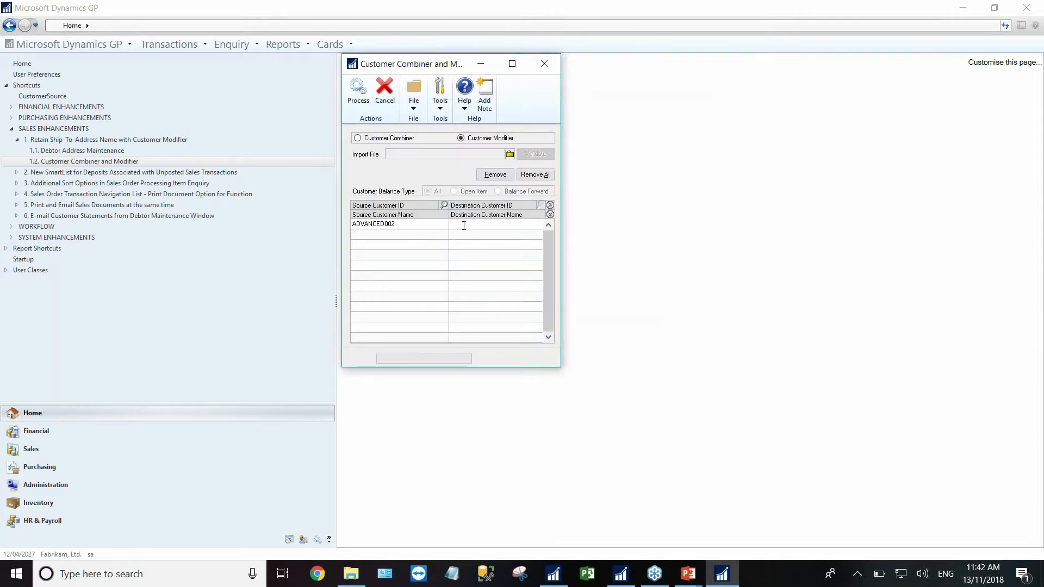
{"action": "type", "text": "ADVANCED0002"}
- Process the ID change, review the processing report on screen, then close the report and Customer Combiner
{"action": "left_click", "coordinate": [361, 96]}
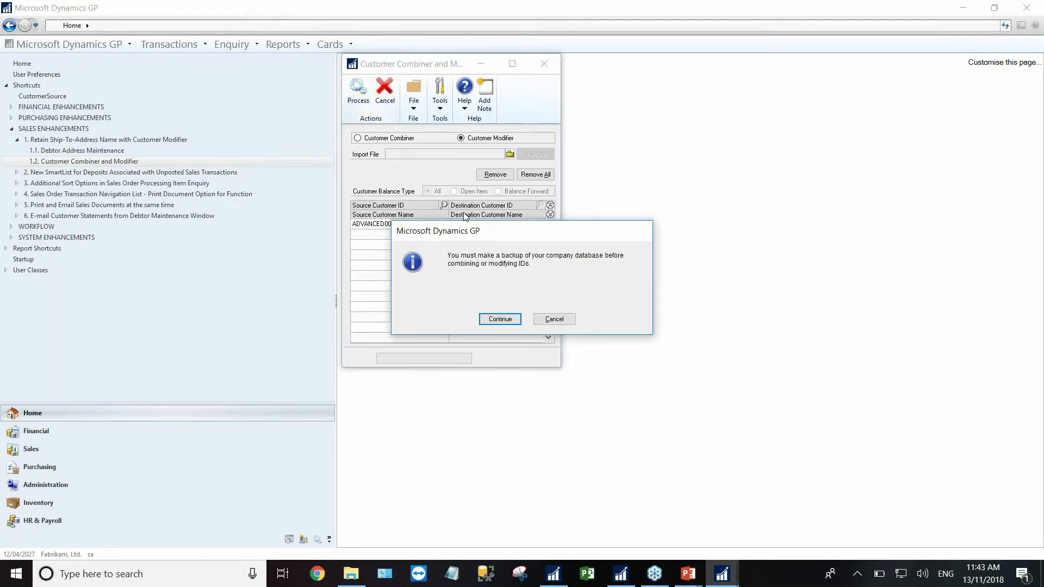
{"action": "left_click", "coordinate": [499, 319]}
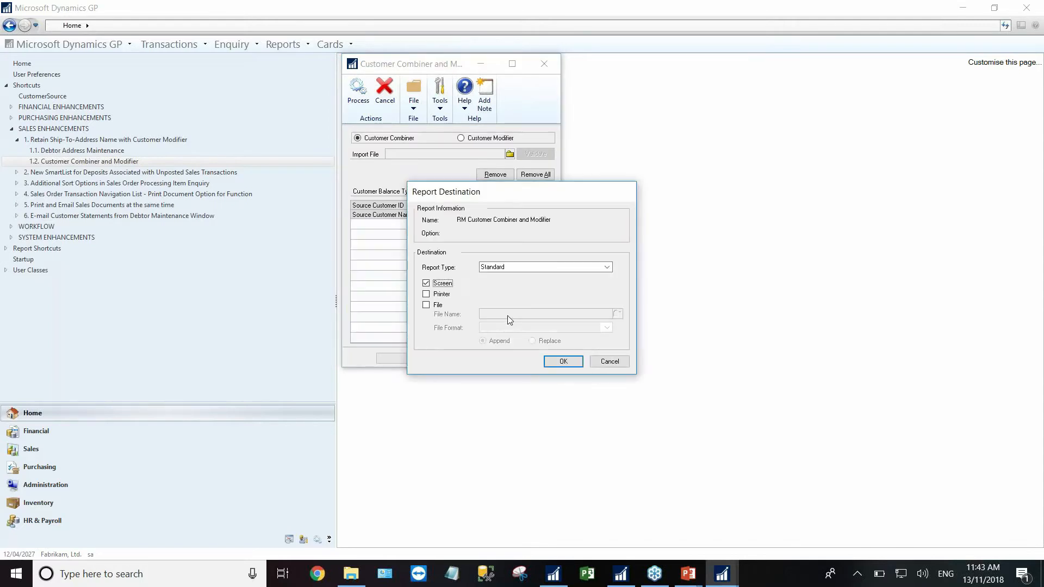
{"action": "left_click", "coordinate": [563, 360]}
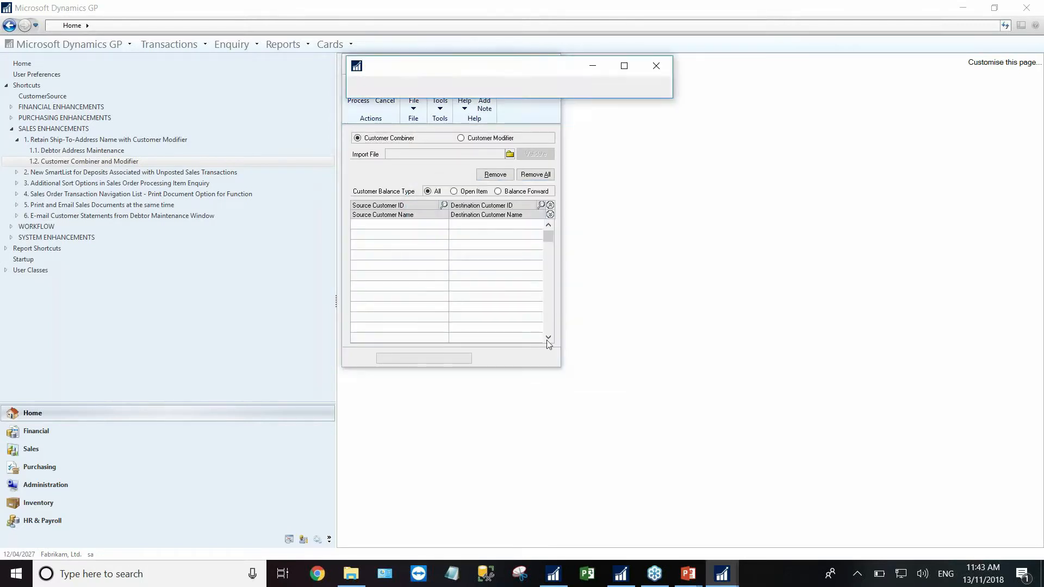
{"action": "left_click_drag", "start_coordinate": [505, 65], "coordinate": [412, 56]}
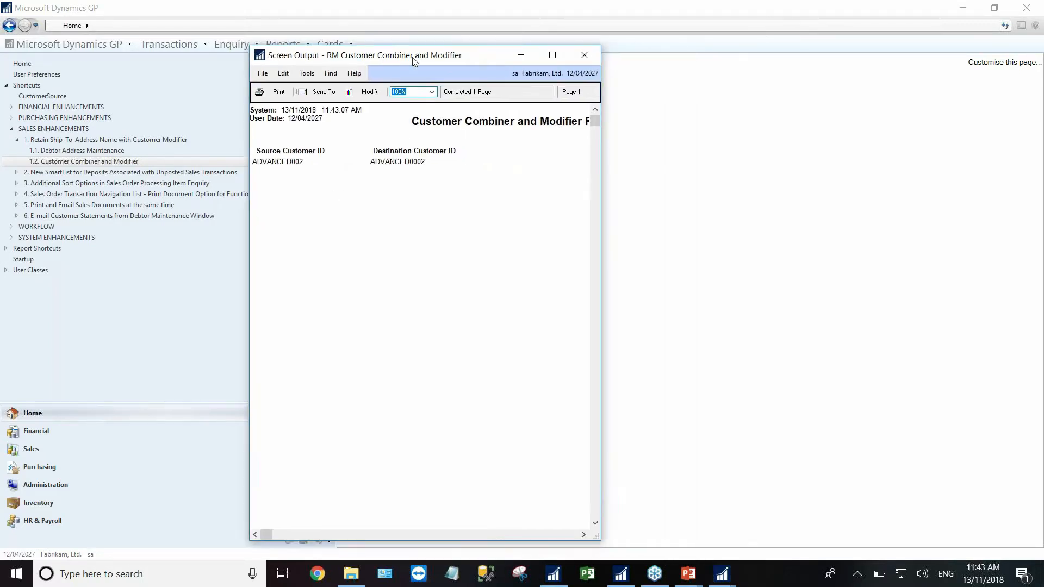
{"action": "left_click_drag", "start_coordinate": [605, 189], "coordinate": [888, 191]}
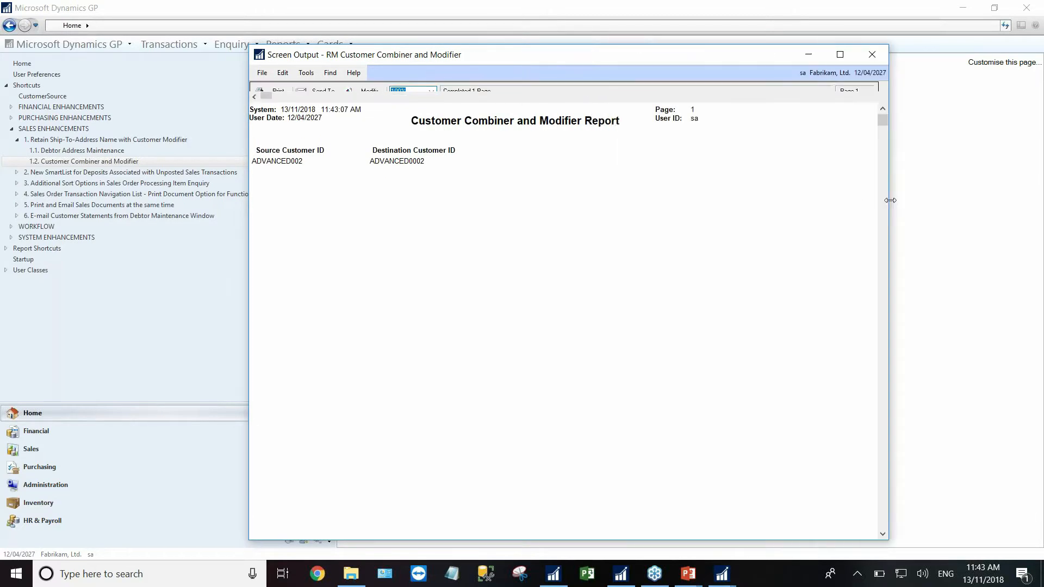
{"action": "left_click", "coordinate": [872, 54]}
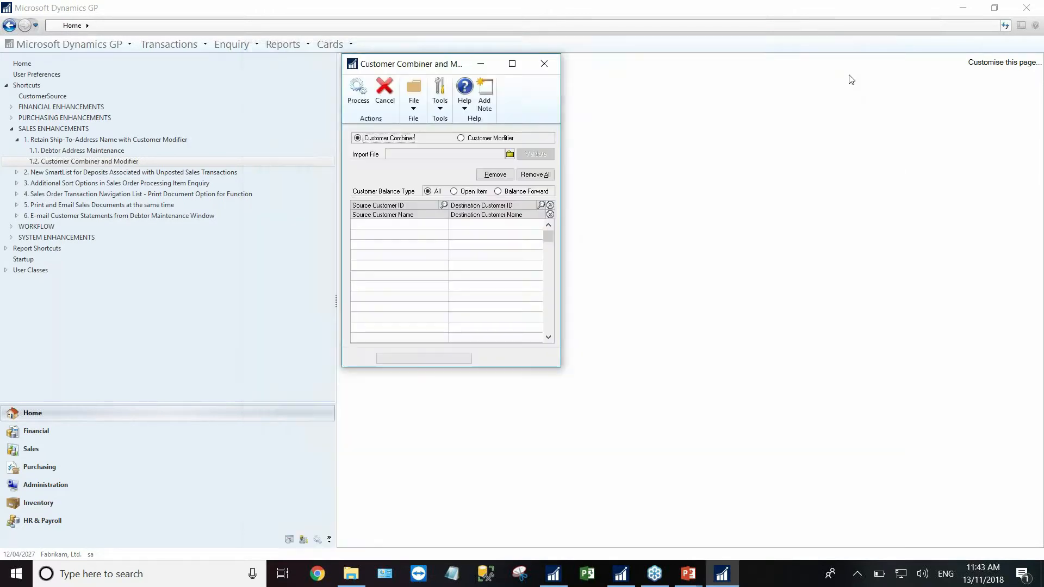
{"action": "left_click", "coordinate": [549, 64]}
{"action": "left_click", "coordinate": [82, 151]}
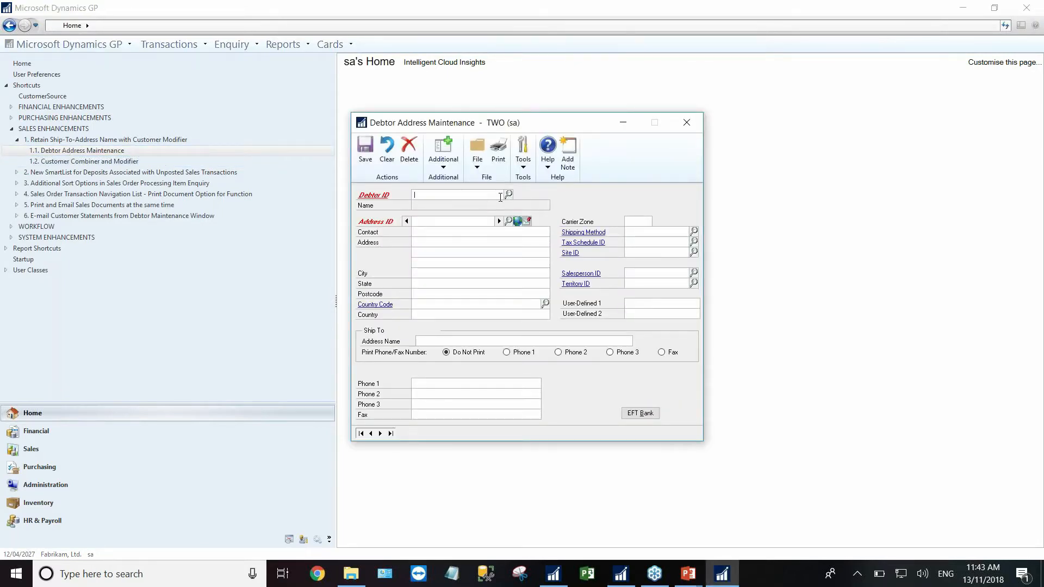
- Load debtor ADVANCED0002's primary address in Debtor Address Maintenance
{"action": "type", "text": "ADVANCED"}
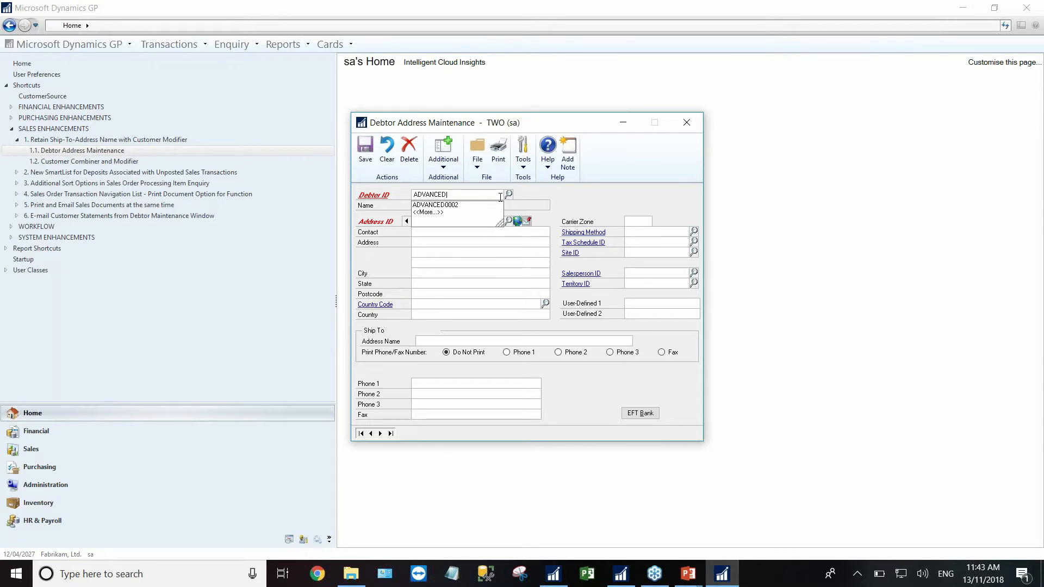
{"action": "type", "text": "0002"}
{"action": "key", "text": "Tab"}
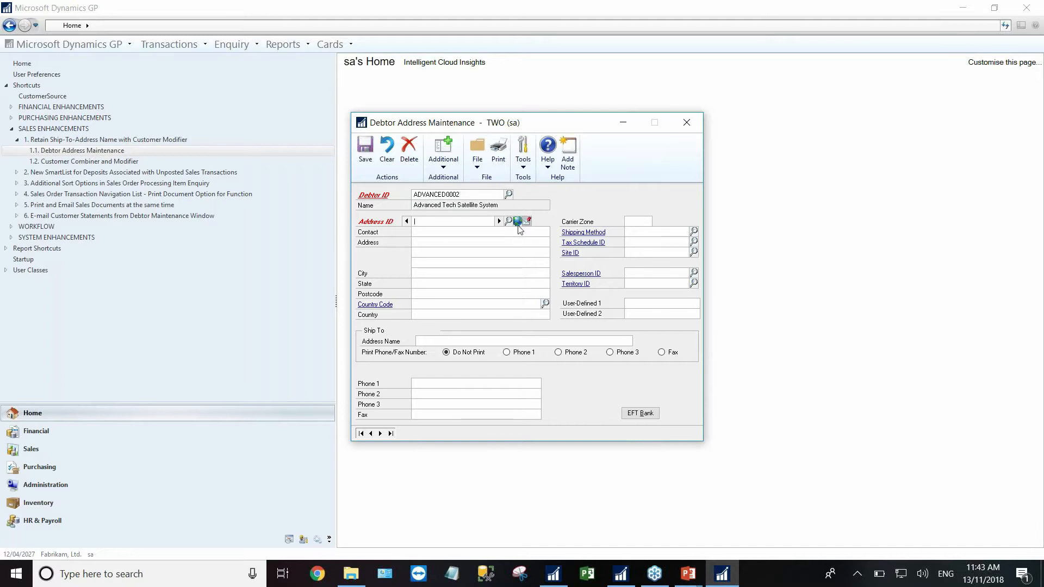
{"action": "left_click", "coordinate": [499, 221]}
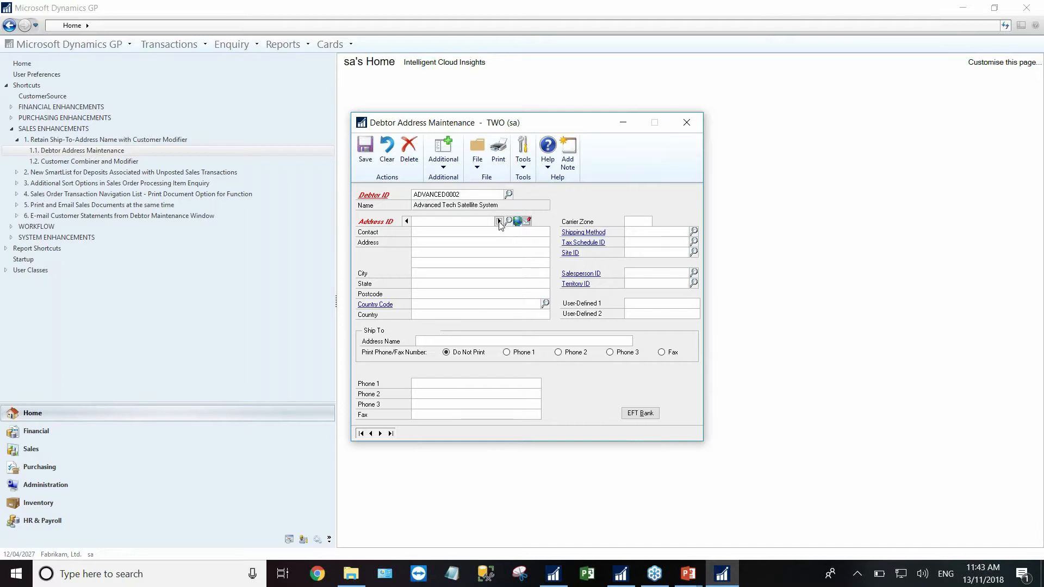
- Highlight the Ship To address name Advanced Tech Satellite System, then close the window and collapse shortcut 1
{"action": "double_click", "coordinate": [472, 341]}
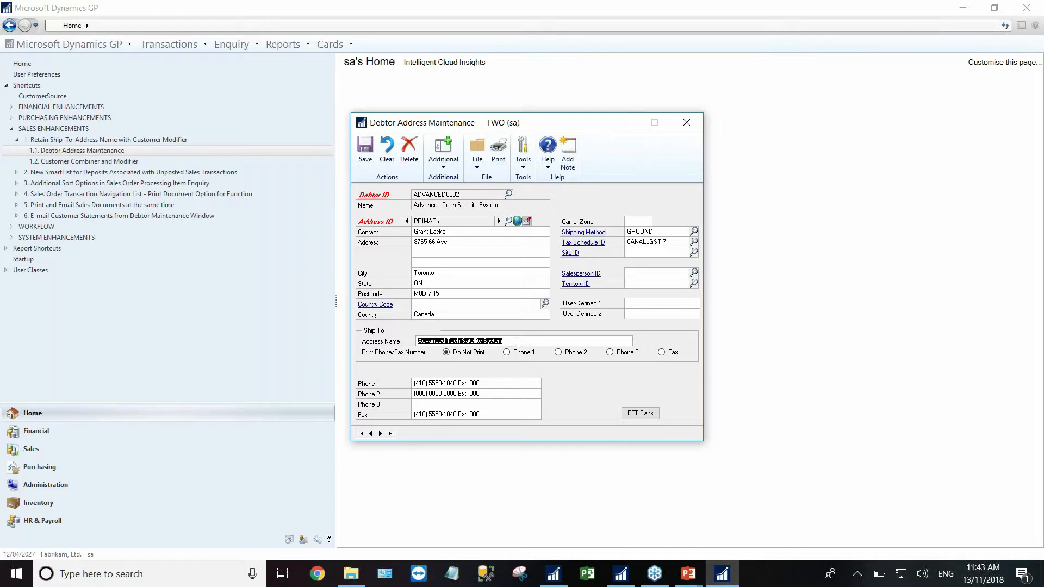
{"action": "left_click", "coordinate": [517, 342]}
{"action": "left_click_drag", "start_coordinate": [526, 342], "coordinate": [412, 330]}
{"action": "left_click", "coordinate": [686, 123]}
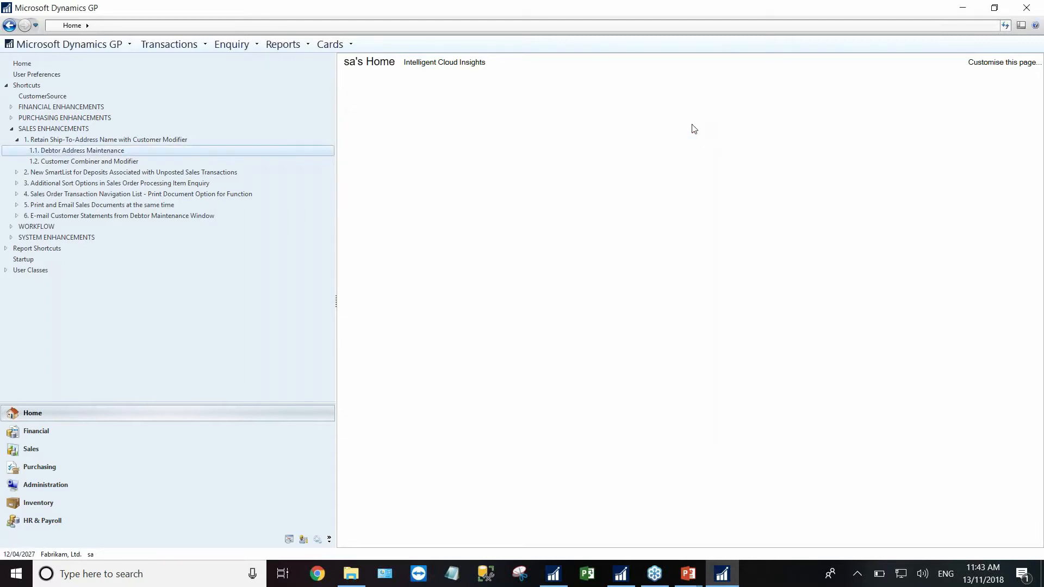
{"action": "left_click", "coordinate": [17, 140]}
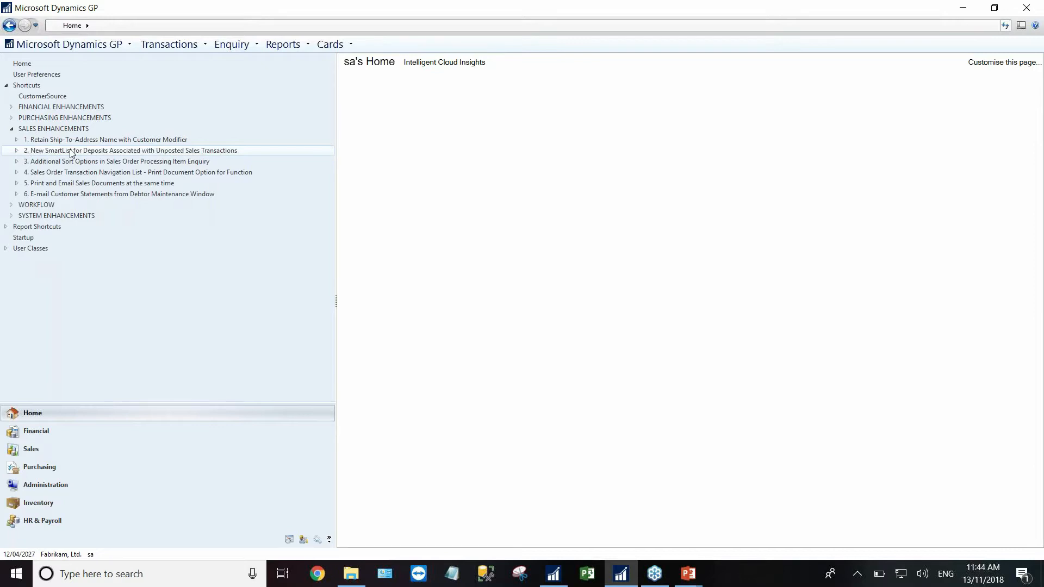
- Start a new sales order in Sales Transaction Entry for debtor Aaron Fitz Electrical
{"action": "left_click", "coordinate": [17, 151]}
{"action": "left_click", "coordinate": [168, 44]}
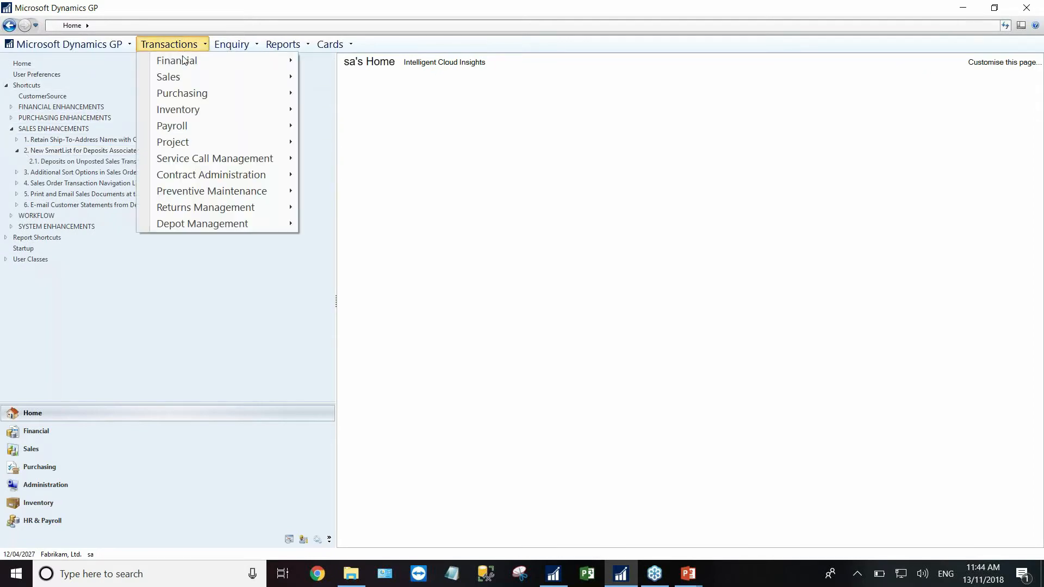
{"action": "left_click", "coordinate": [377, 81]}
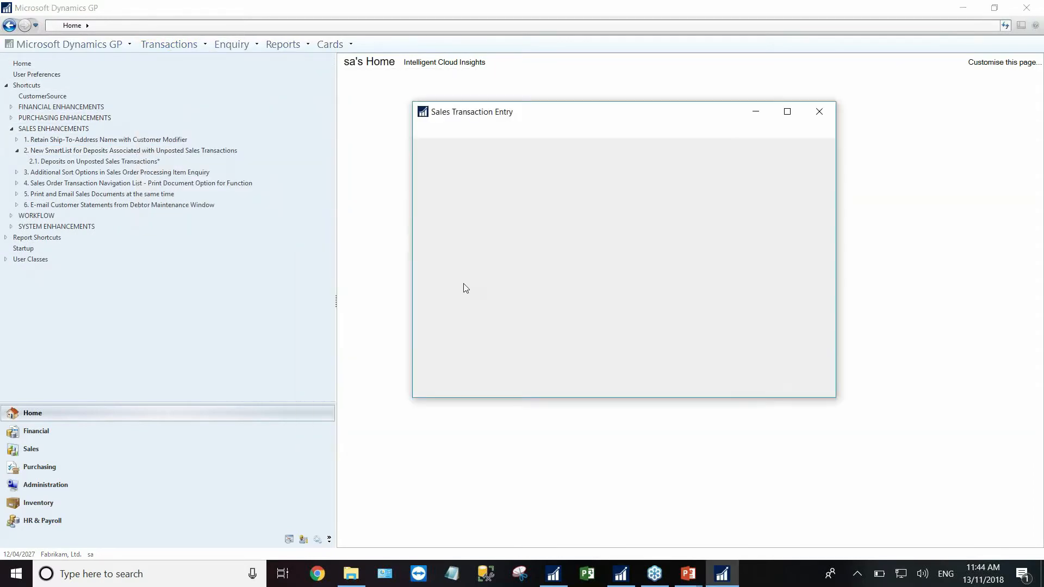
{"action": "left_click", "coordinate": [511, 198]}
{"action": "left_click", "coordinate": [511, 208]}
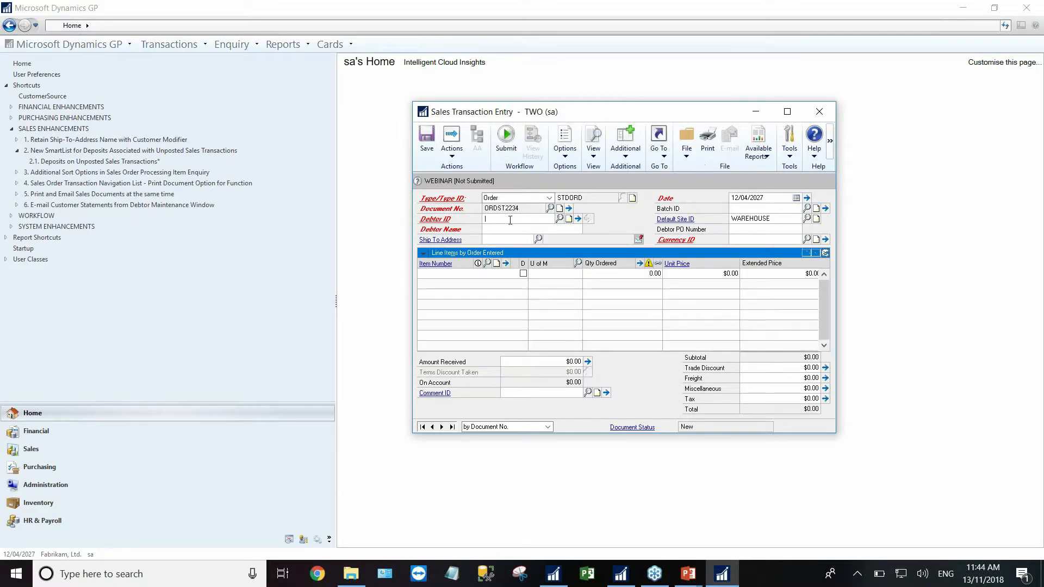
{"action": "left_click", "coordinate": [559, 218]}
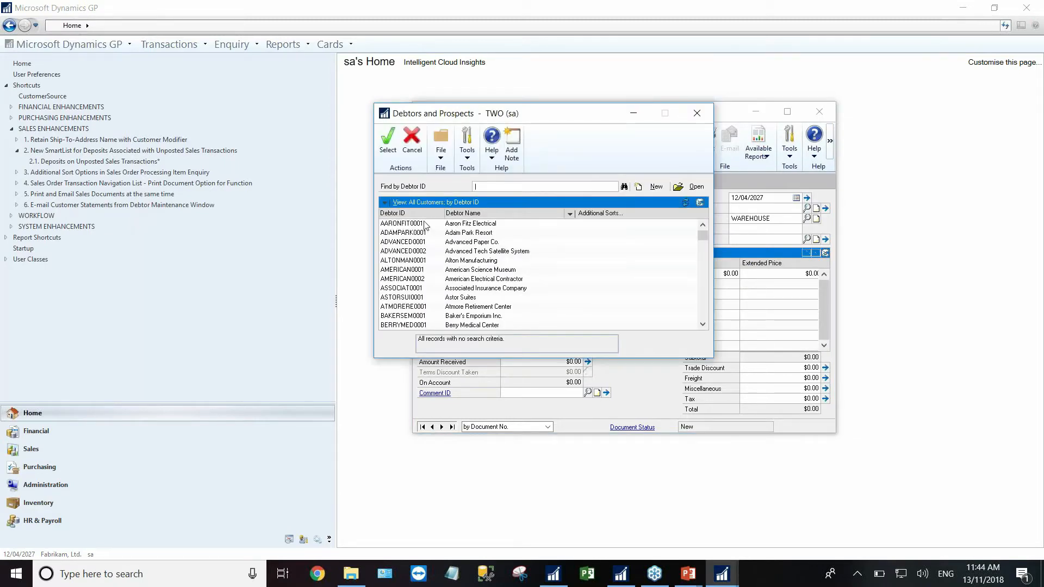
{"action": "double_click", "coordinate": [419, 224]}
- Add item 1-A3261A at $32,000, overriding the quantity shortage and the credit limit with its password
{"action": "left_click", "coordinate": [452, 271]}
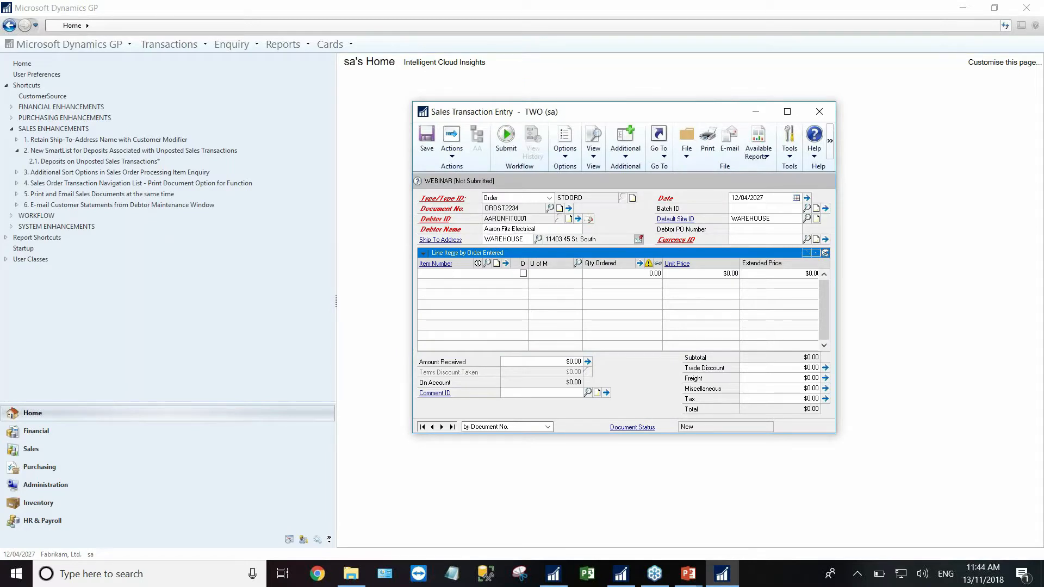
{"action": "left_click", "coordinate": [517, 321]}
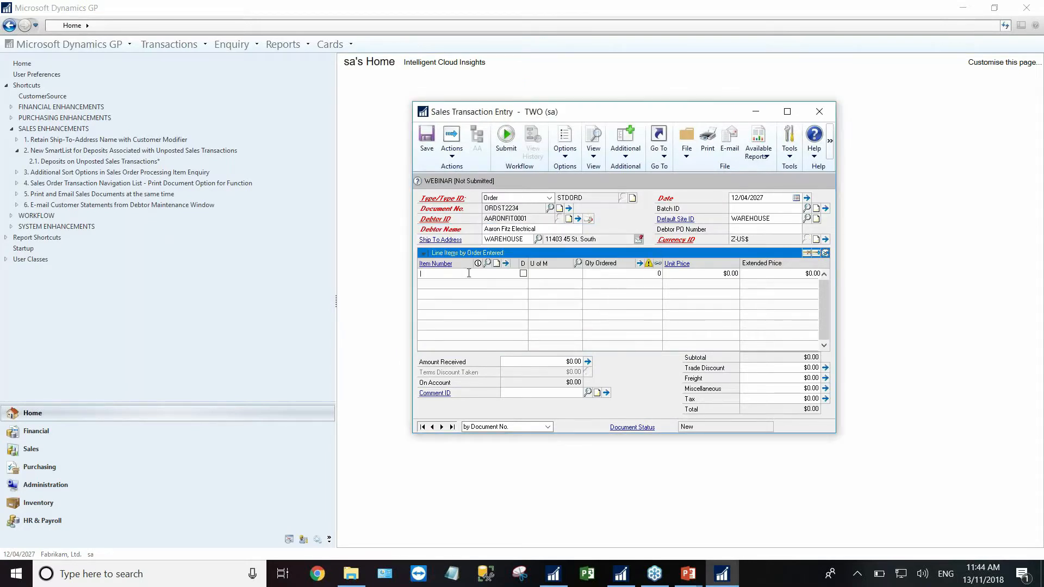
{"action": "left_click", "coordinate": [492, 264]}
{"action": "double_click", "coordinate": [400, 224]}
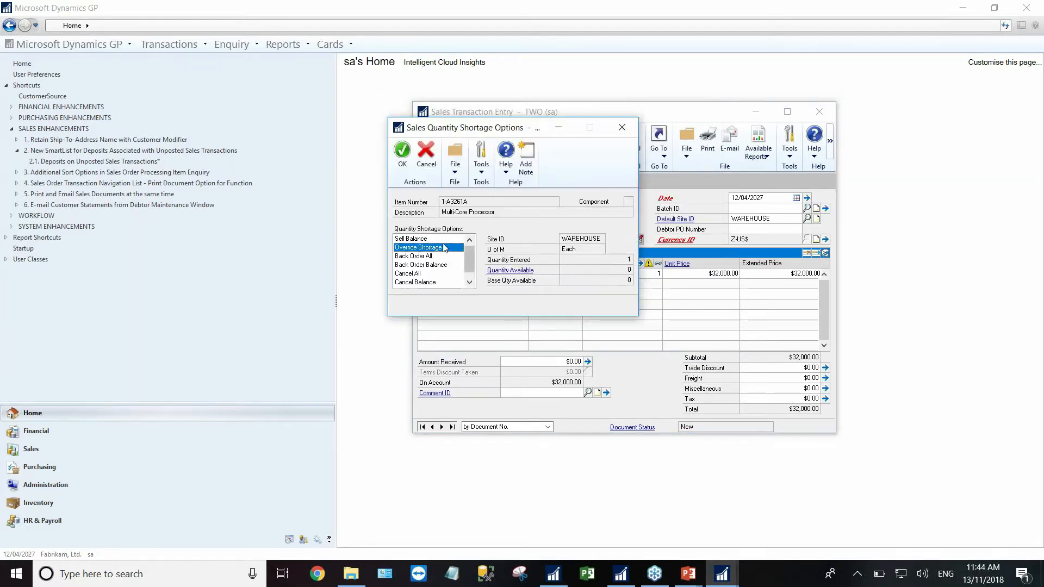
{"action": "left_click", "coordinate": [402, 155]}
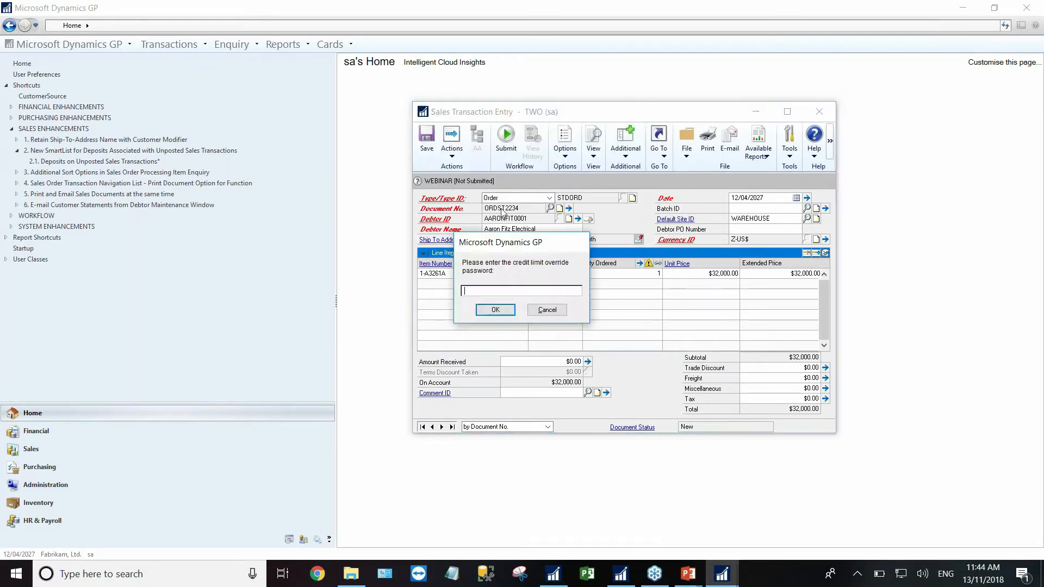
{"action": "type", "text": "•••"}
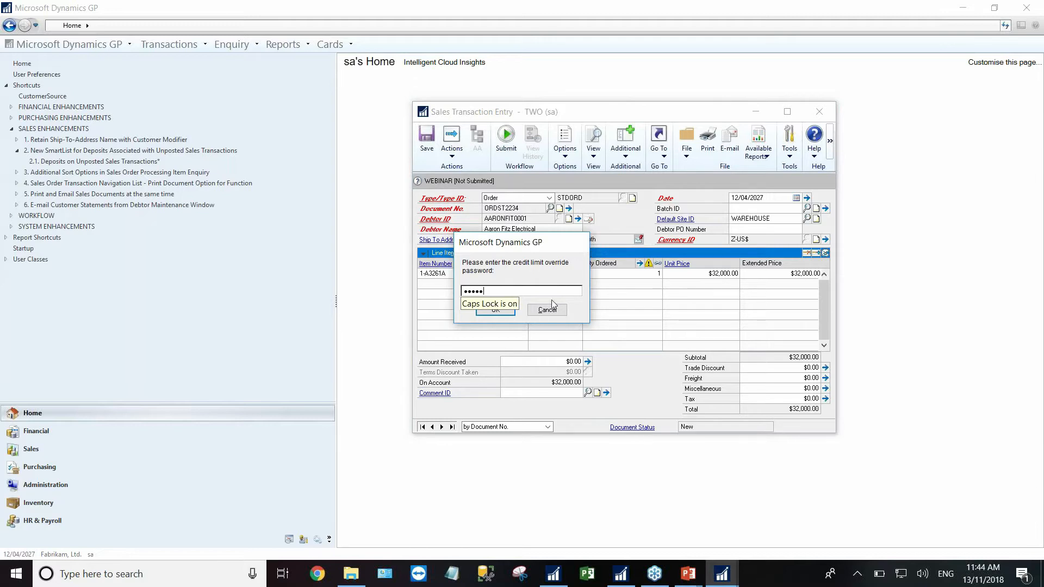
{"action": "left_click", "coordinate": [503, 311]}
{"action": "left_click", "coordinate": [517, 322]}
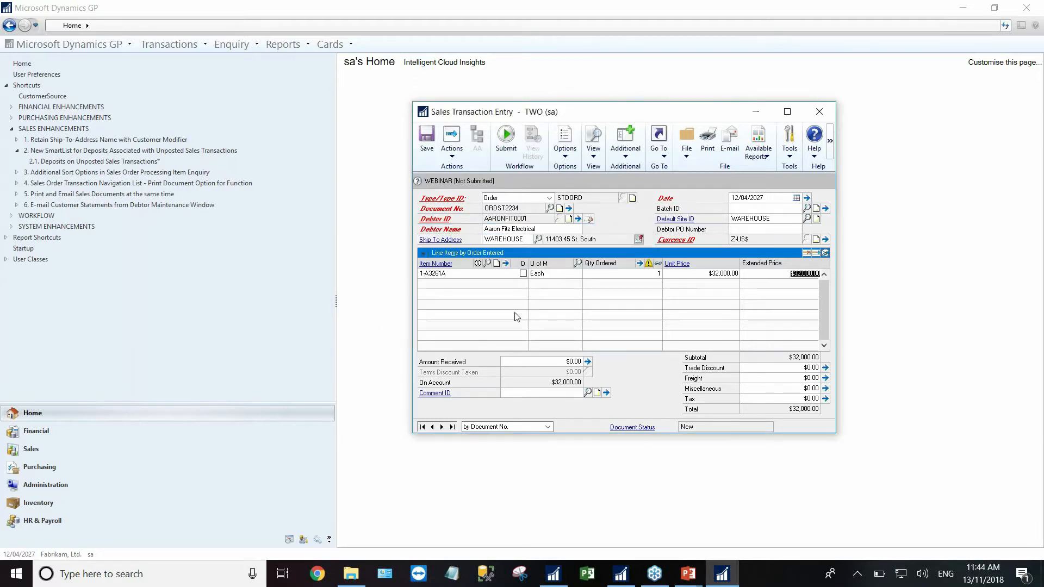
{"action": "left_click", "coordinate": [501, 309]}
- Record a $1,000.00 cash deposit on the order, leaving $33,240.00 on account
{"action": "left_click", "coordinate": [536, 362]}
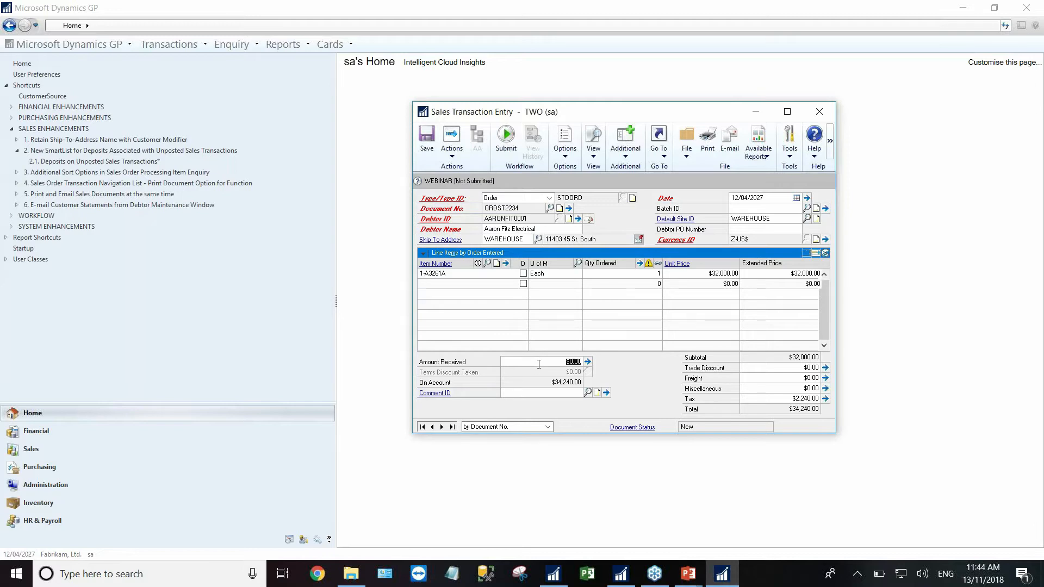
{"action": "type", "text": "1"}
{"action": "key", "text": "Tab"}
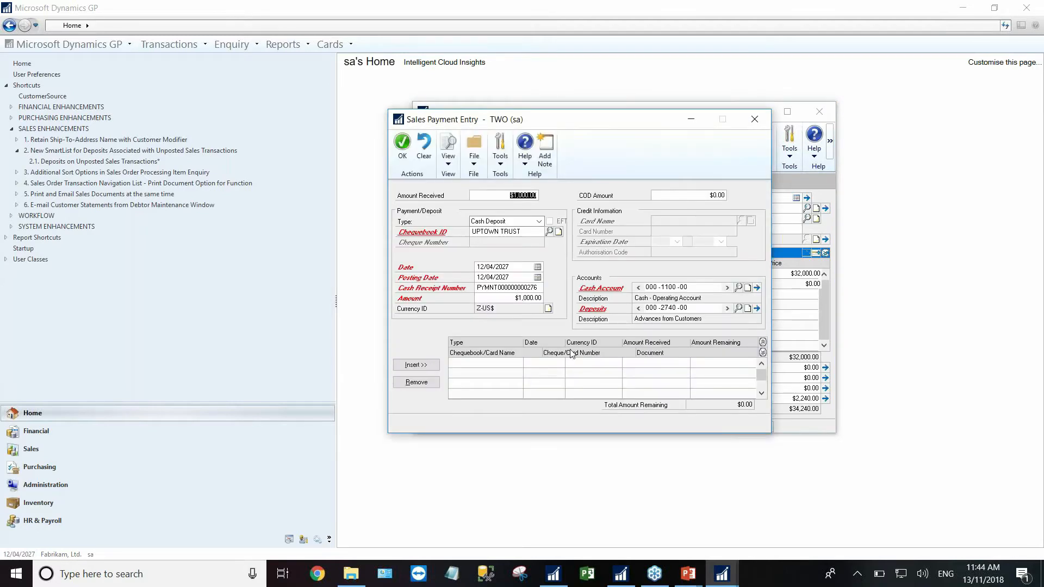
{"action": "left_click", "coordinate": [416, 365]}
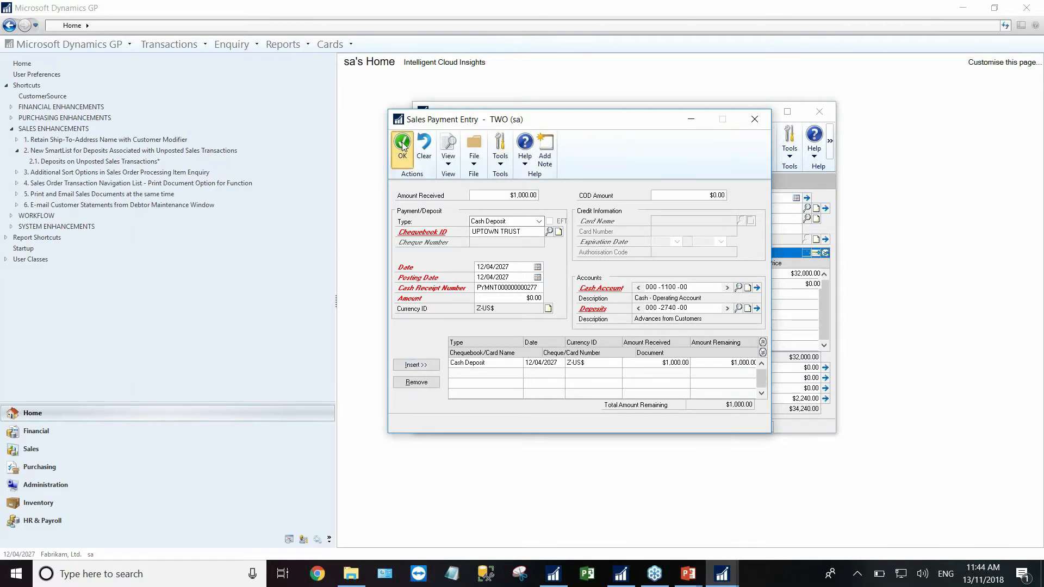
{"action": "left_click", "coordinate": [402, 144]}
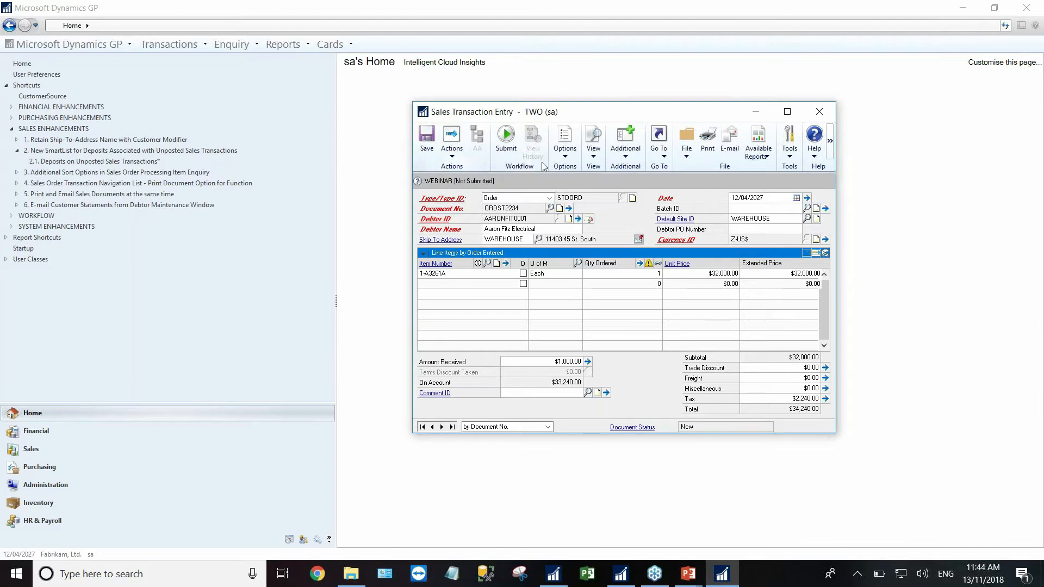
- Submit the order for approval and assign it to batch WEBINAR
{"action": "left_click", "coordinate": [506, 150]}
{"action": "left_click", "coordinate": [513, 322]}
{"action": "type", "text": "WEBINAR"}
{"action": "key", "text": "Tab"}
- Save the order and print the Sales Deposits Journal to screen, skipping the Chequebook Posting Journal
{"action": "left_click", "coordinate": [427, 138]}
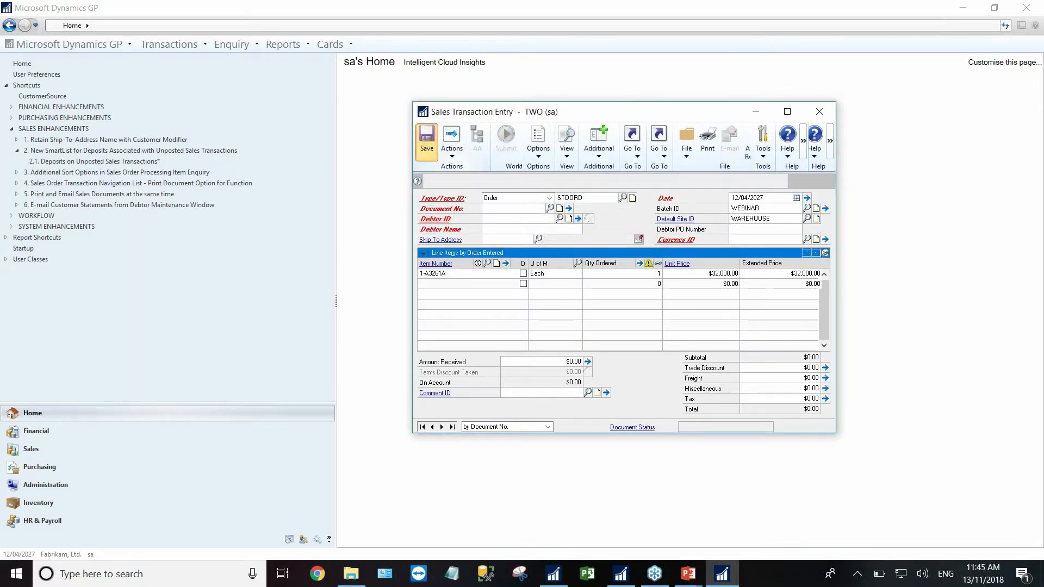
{"action": "left_click", "coordinate": [819, 112]}
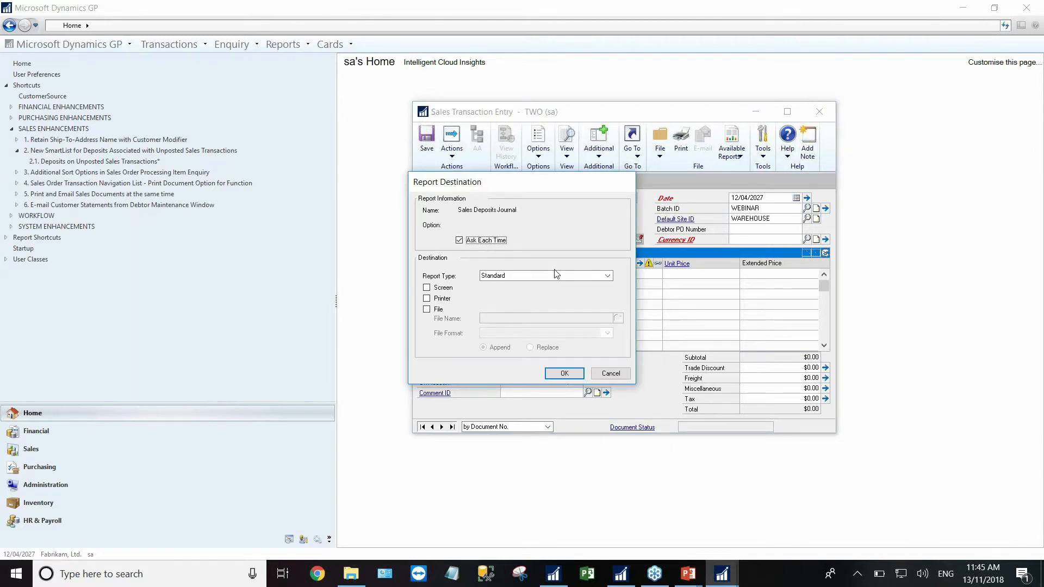
{"action": "left_click", "coordinate": [427, 288]}
{"action": "left_click", "coordinate": [564, 374]}
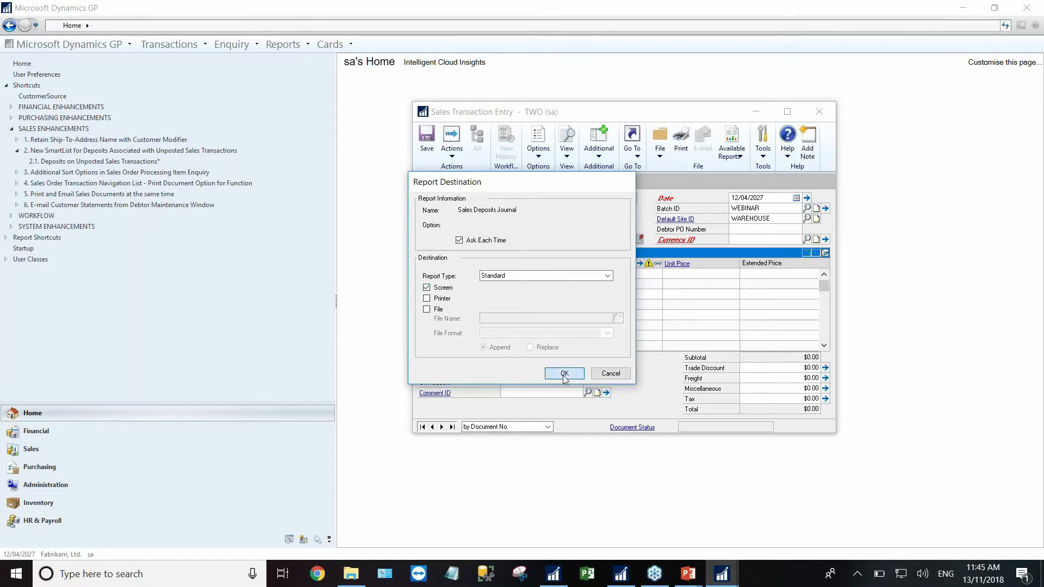
{"action": "left_click", "coordinate": [611, 374]}
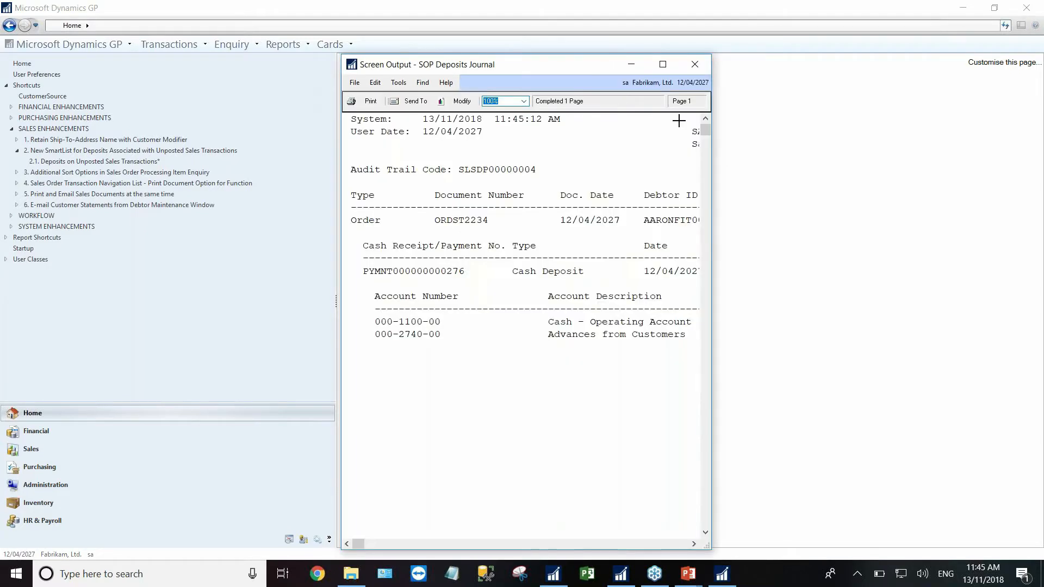
{"action": "left_click", "coordinate": [694, 64]}
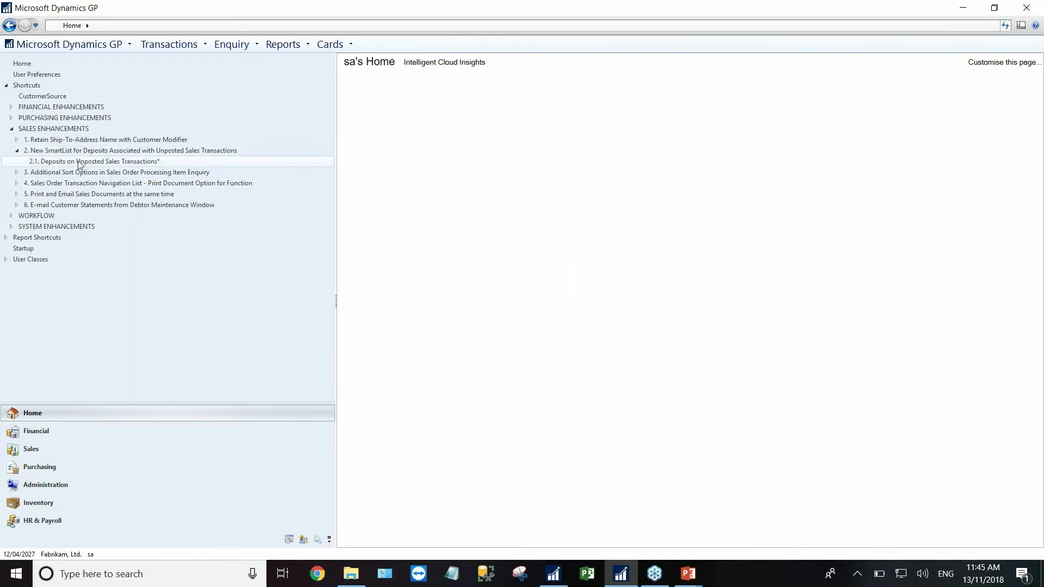
{"action": "left_click", "coordinate": [59, 162]}
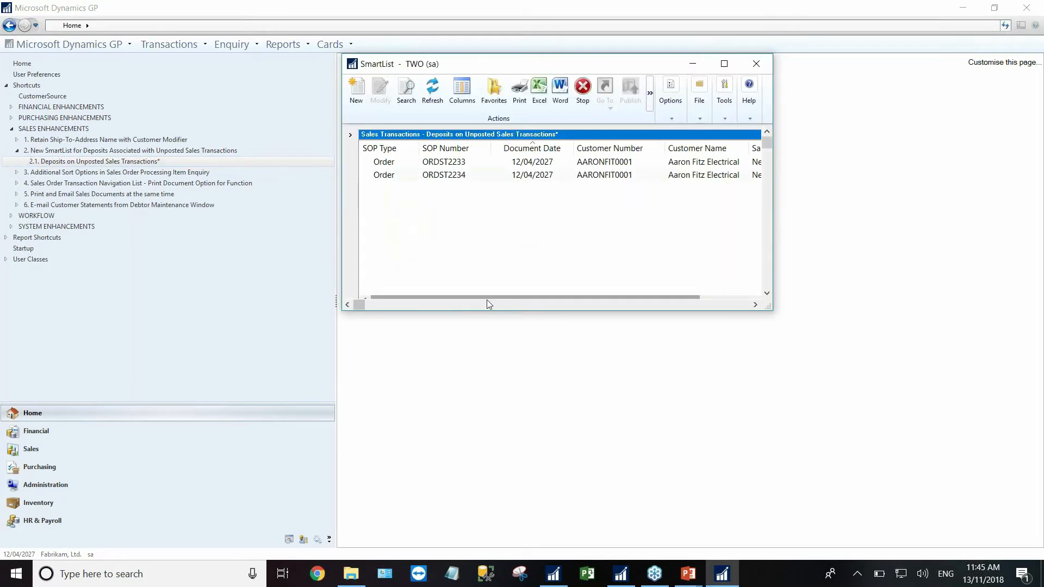
{"action": "left_click_drag", "start_coordinate": [481, 312], "coordinate": [481, 446]}
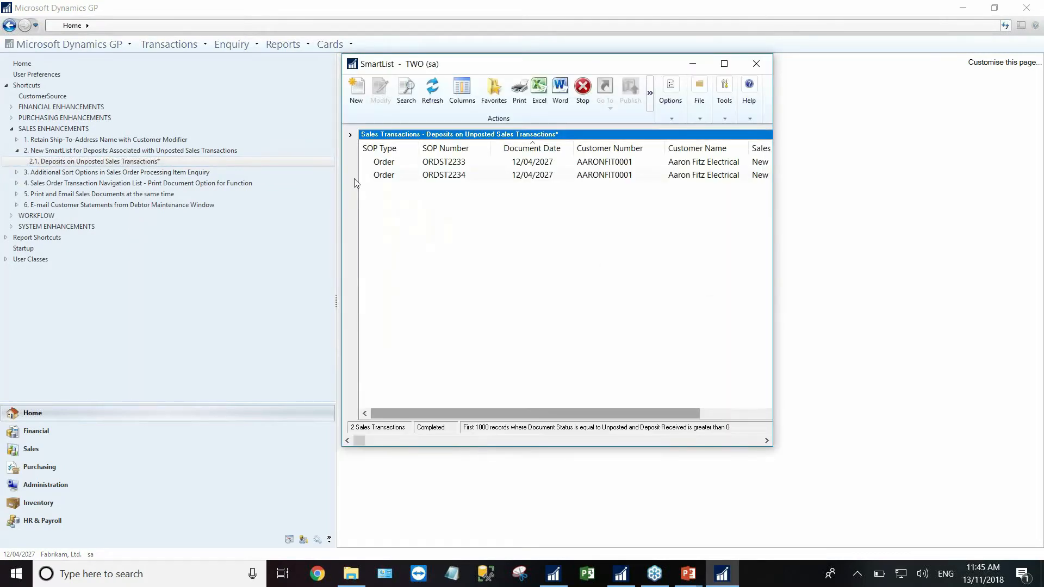
{"action": "left_click", "coordinate": [350, 135]}
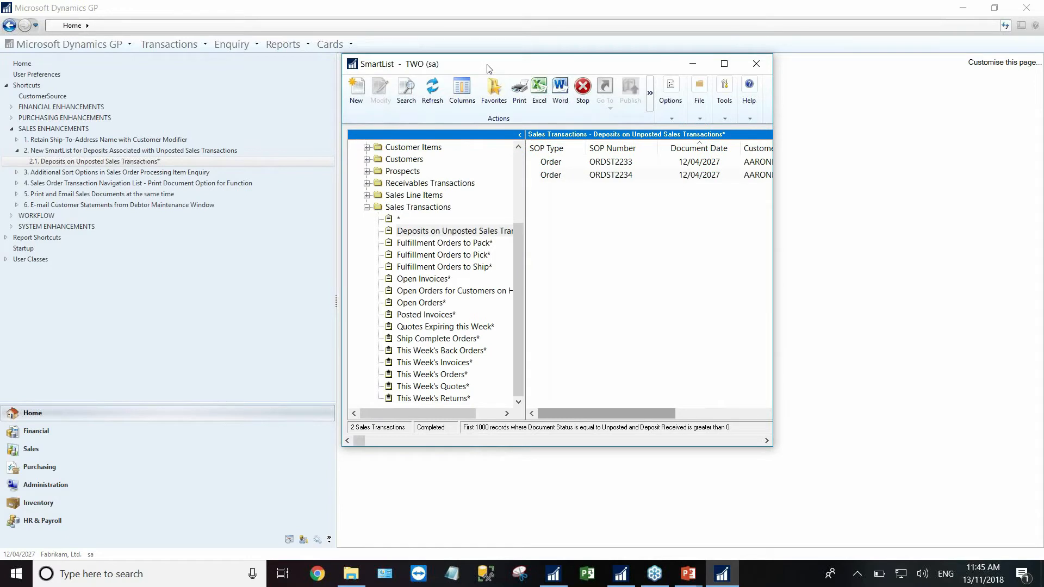
{"action": "double_click", "coordinate": [487, 68]}
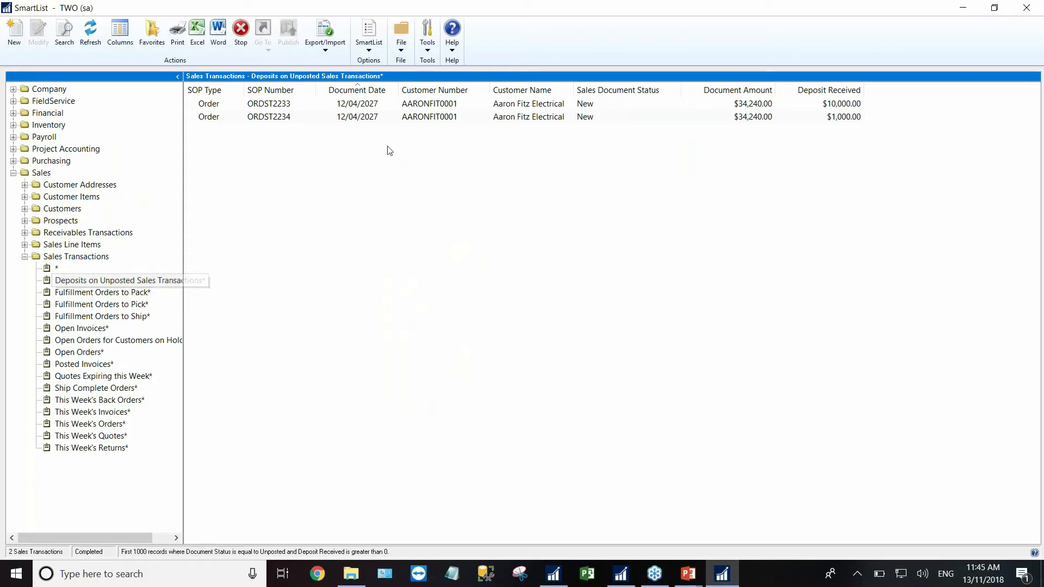
{"action": "left_click", "coordinate": [213, 104]}
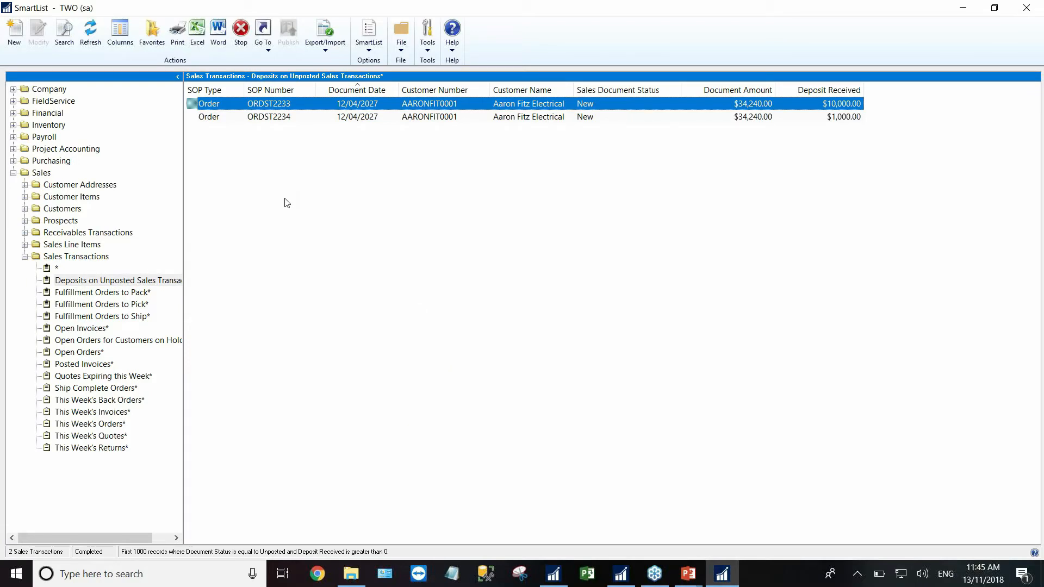
{"action": "double_click", "coordinate": [267, 117]}
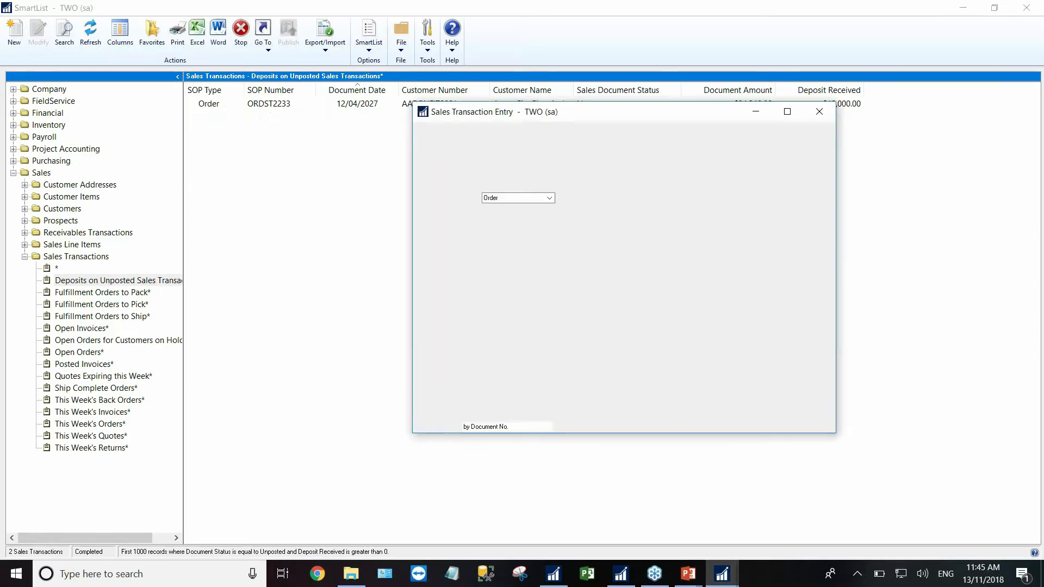
{"action": "left_click", "coordinate": [562, 363]}
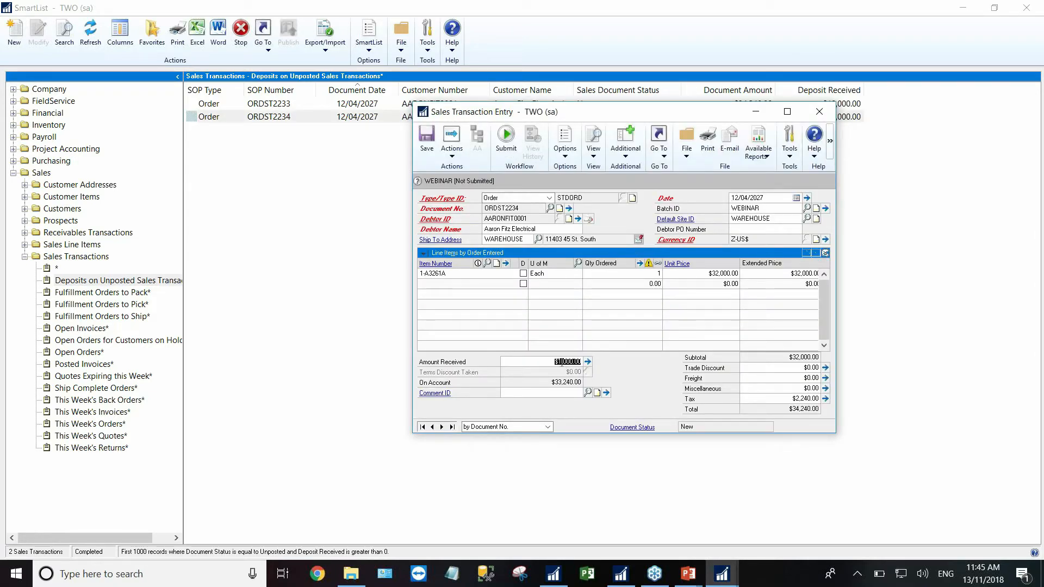
{"action": "left_click", "coordinate": [588, 363]}
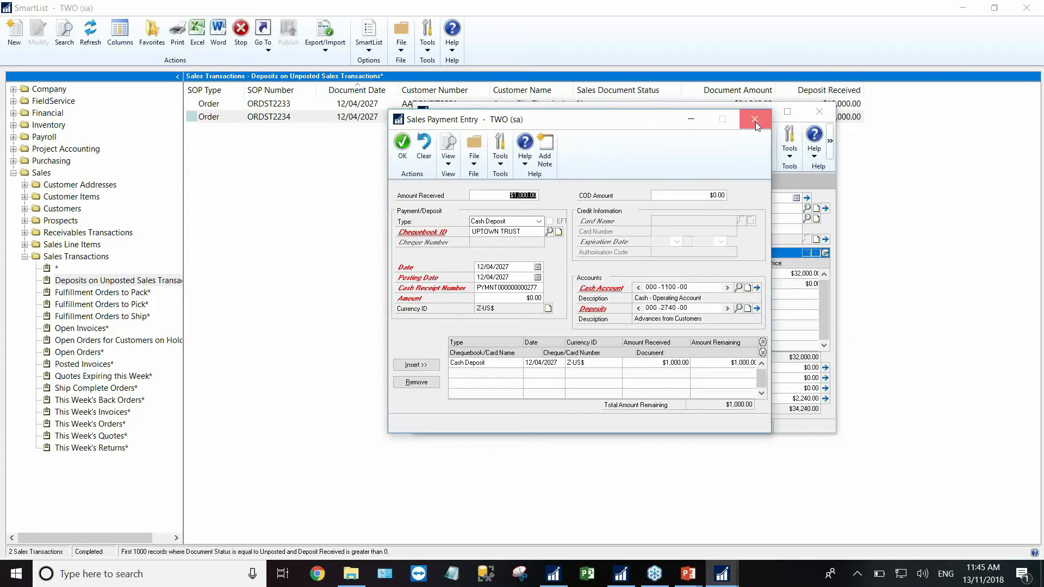
{"action": "left_click", "coordinate": [755, 121]}
{"action": "left_click", "coordinate": [825, 117]}
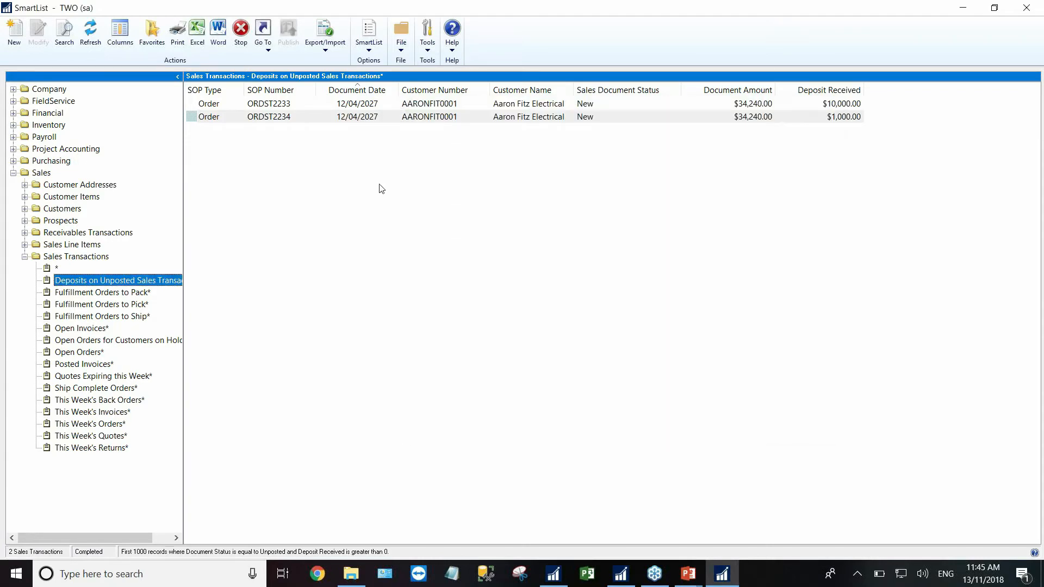
{"action": "left_click", "coordinate": [1029, 8]}
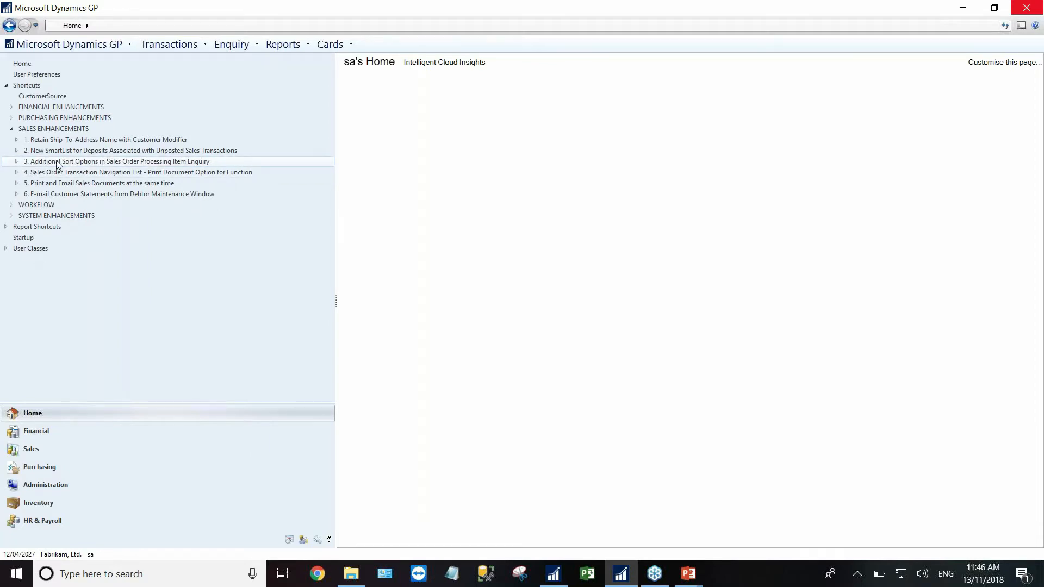
- Open Item Enquiry and filter items by Document Date, leaving the From date empty
{"action": "left_click", "coordinate": [17, 162]}
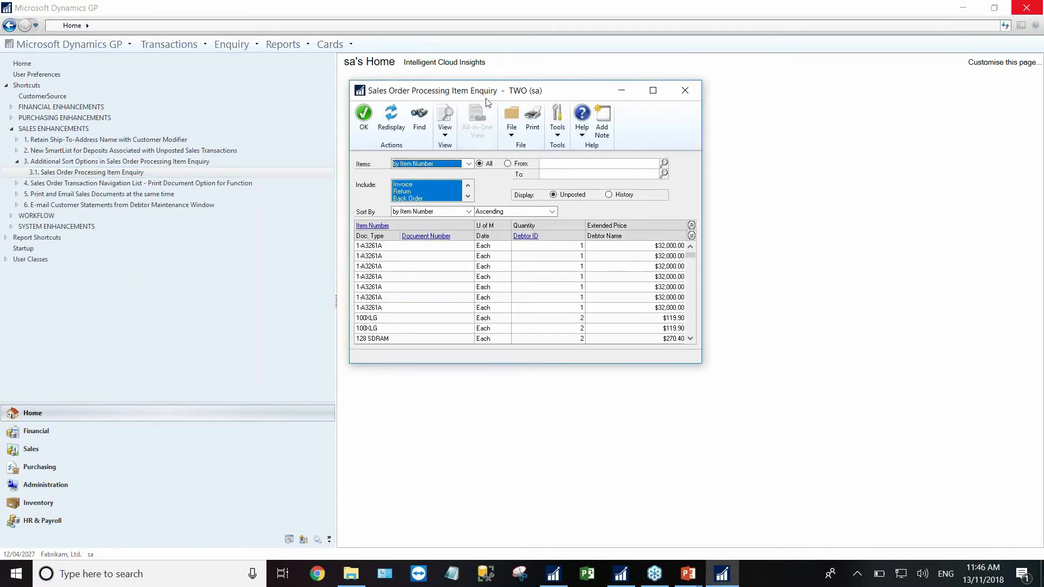
{"action": "left_click", "coordinate": [585, 178]}
{"action": "left_click", "coordinate": [489, 177]}
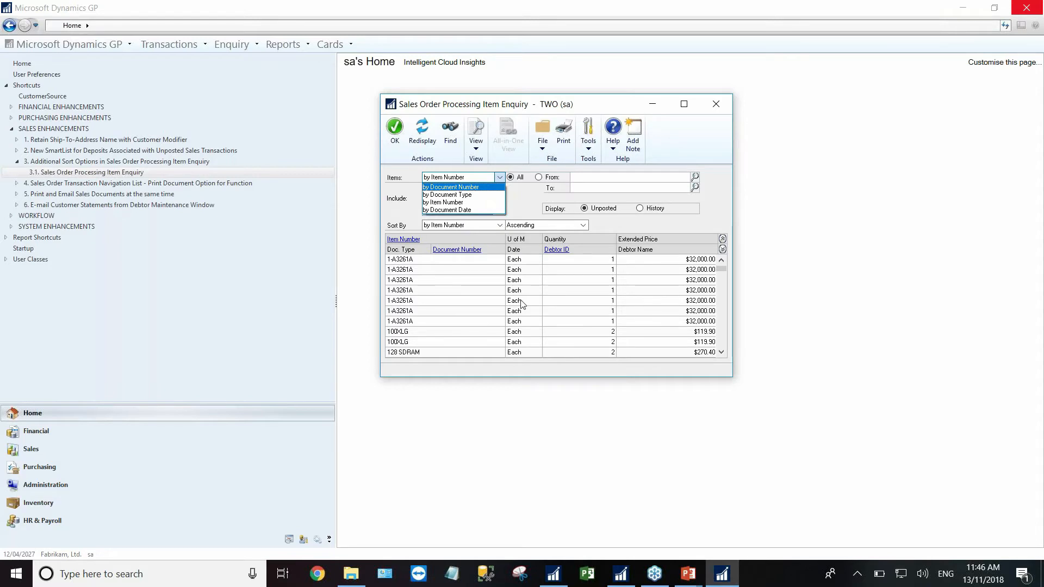
{"action": "left_click", "coordinate": [448, 211]}
{"action": "left_click", "coordinate": [611, 177]}
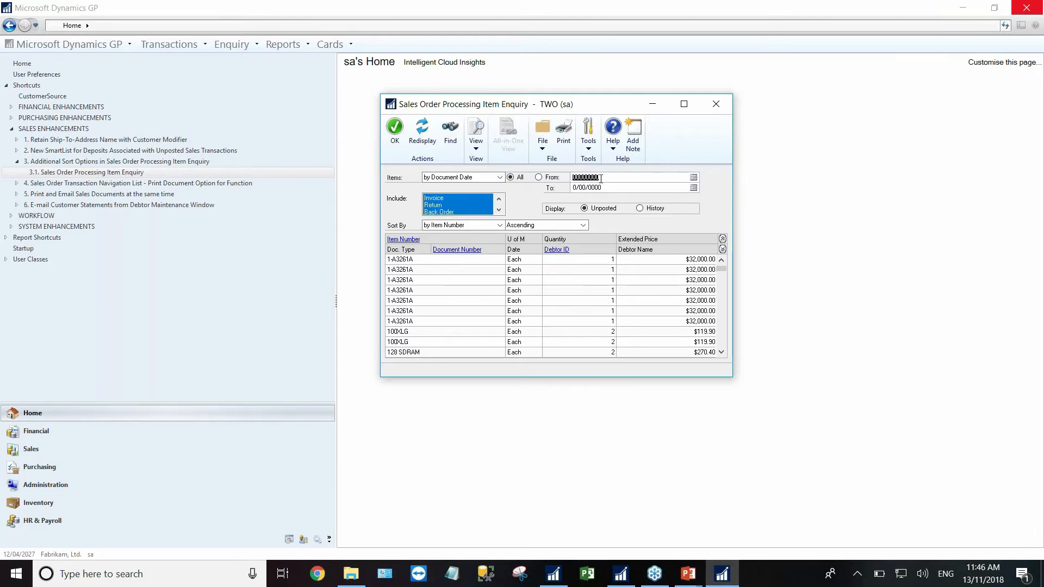
{"action": "left_click", "coordinate": [694, 178]}
{"action": "left_click", "coordinate": [723, 173]}
- Review the Sort By choices, keep ascending order, and close the enquiry
{"action": "left_click", "coordinate": [499, 225]}
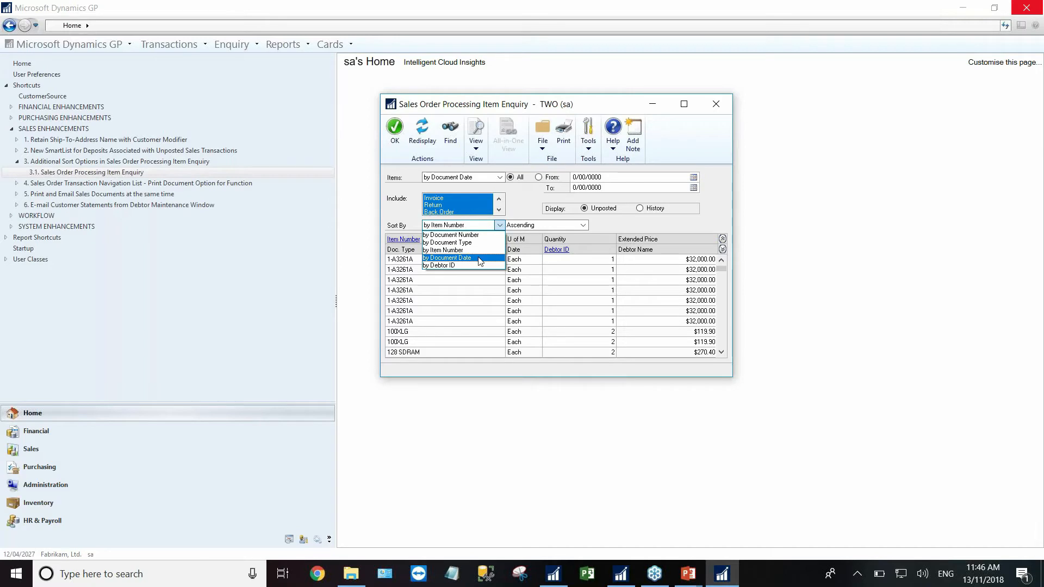
{"action": "left_click", "coordinate": [545, 226]}
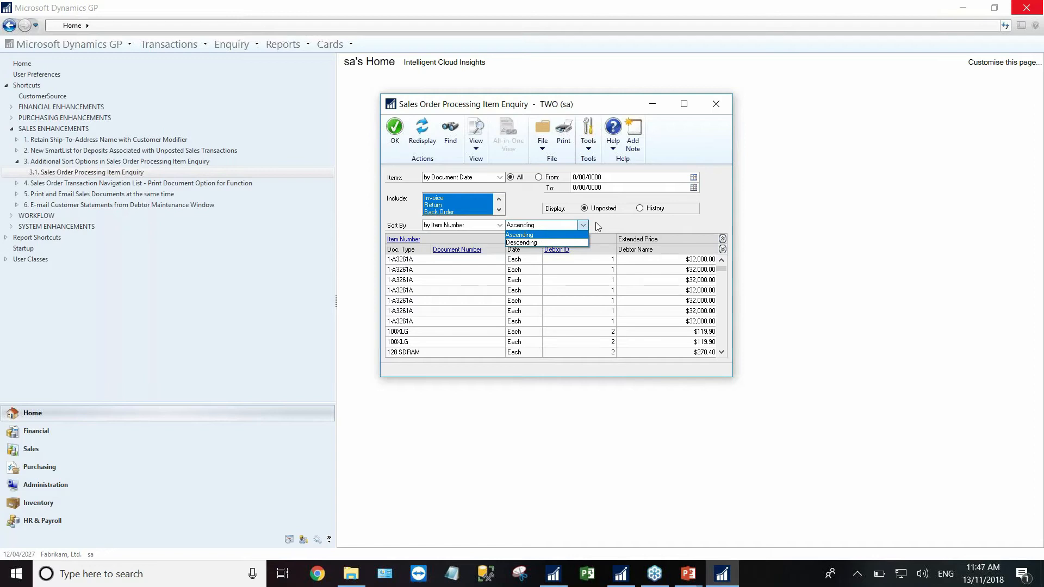
{"action": "left_click", "coordinate": [647, 226]}
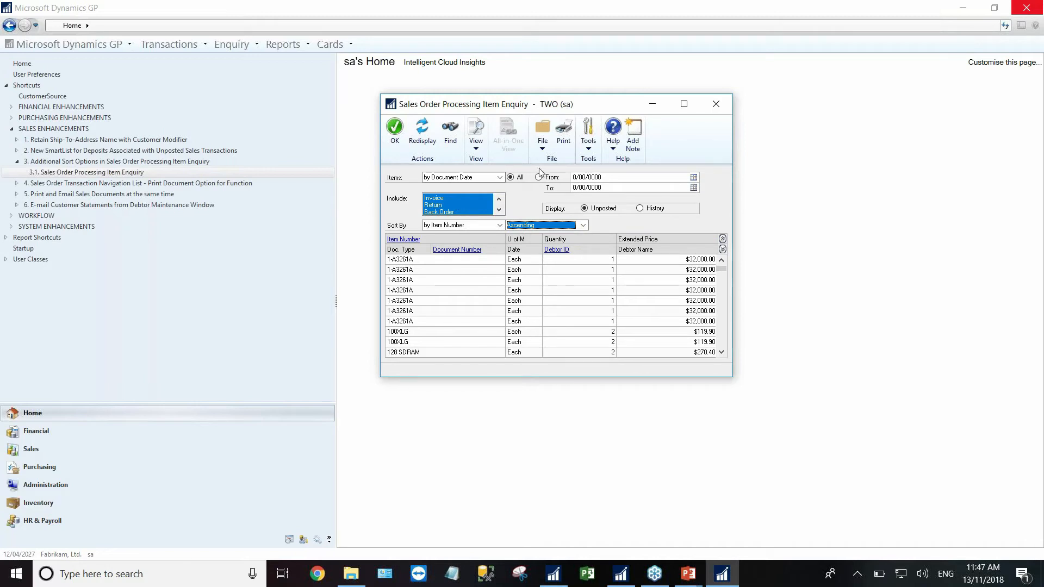
{"action": "left_click", "coordinate": [716, 104]}
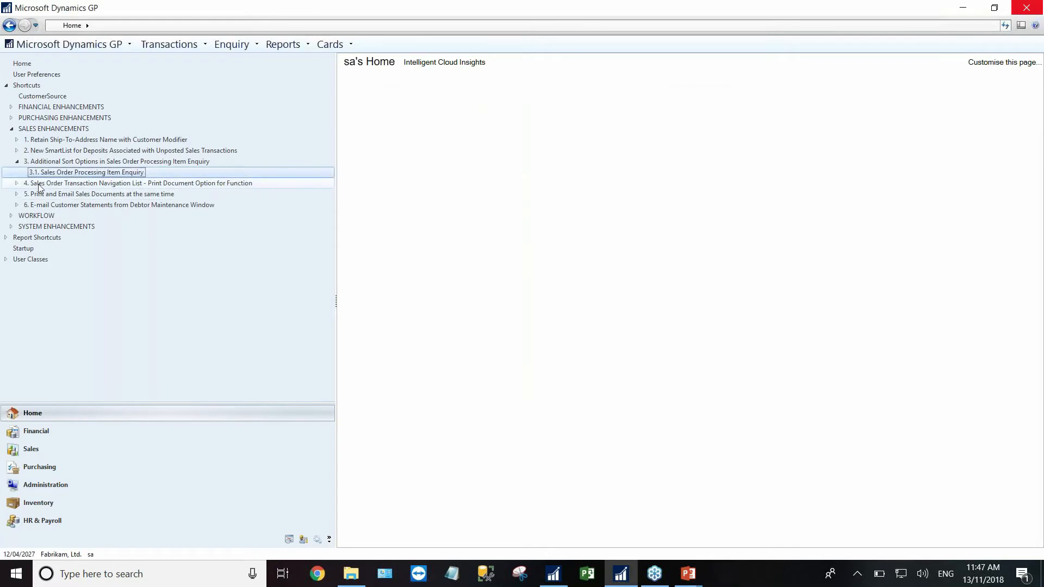
- Open the Sales Order Transactions list and mark the $481.35 invoice
{"action": "left_click", "coordinate": [17, 162]}
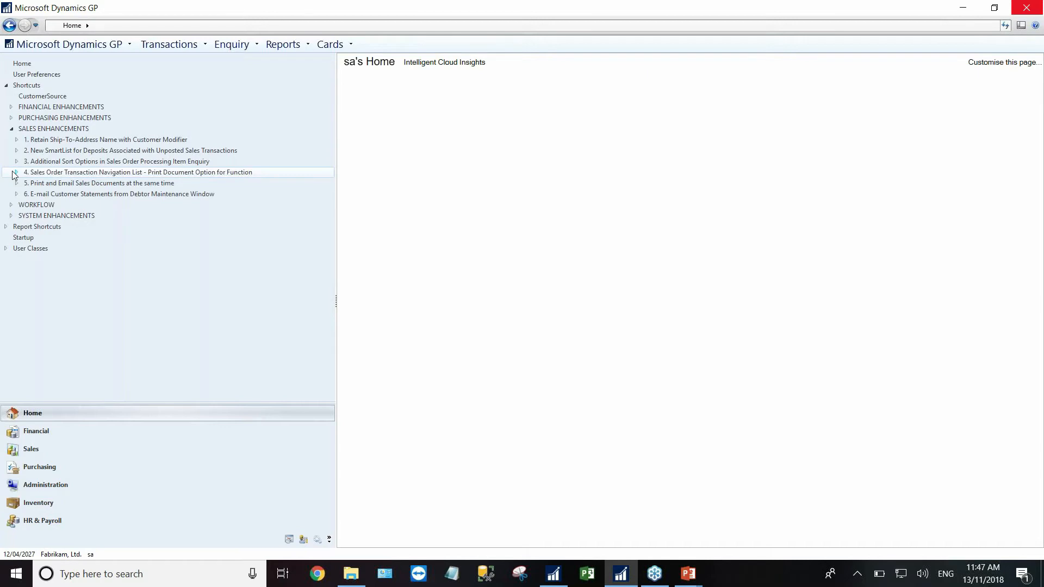
{"action": "left_click", "coordinate": [16, 173]}
{"action": "left_click", "coordinate": [64, 183]}
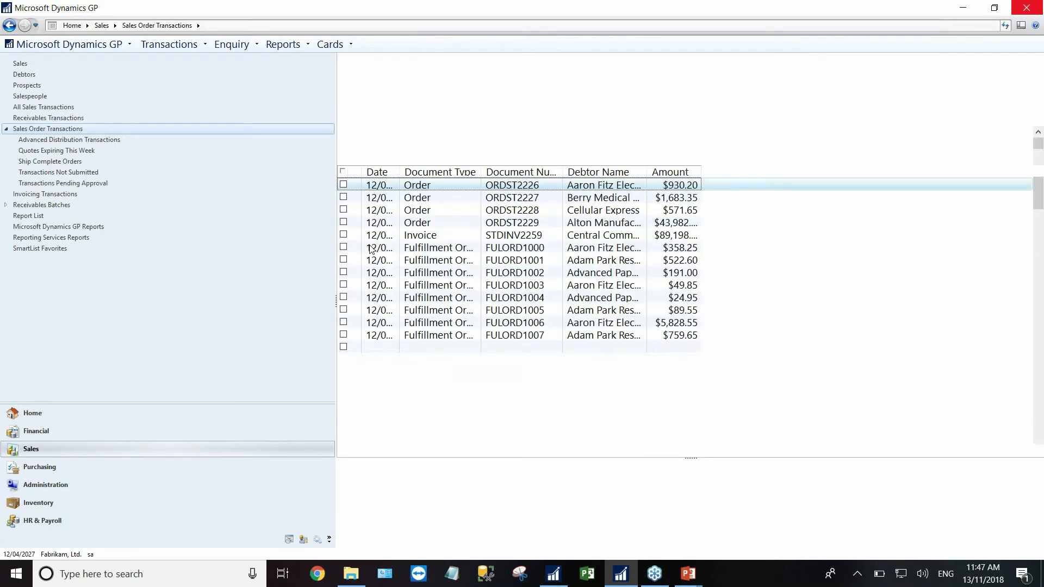
{"action": "left_click", "coordinate": [343, 211]}
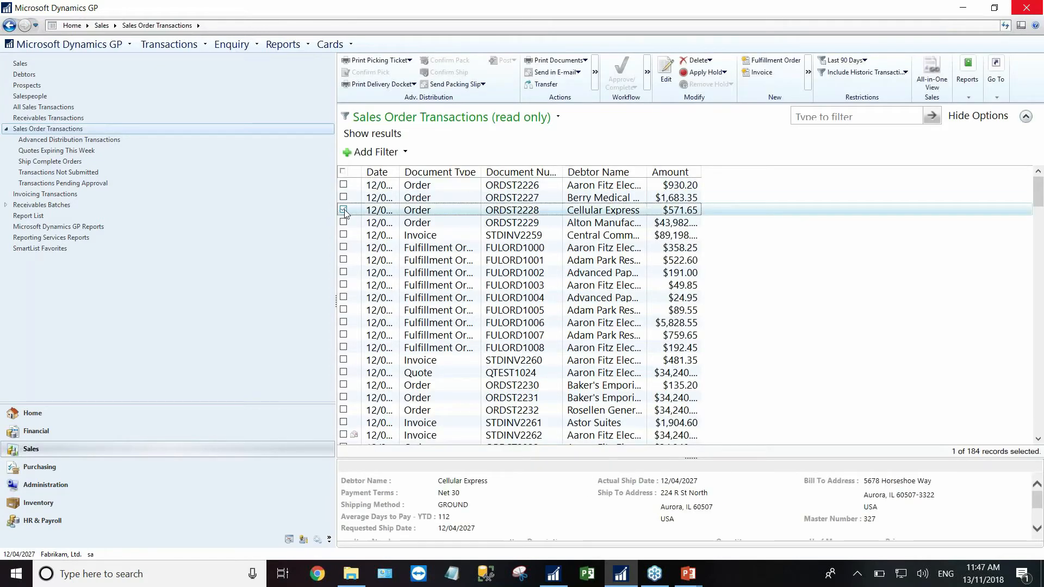
{"action": "left_click", "coordinate": [344, 210]}
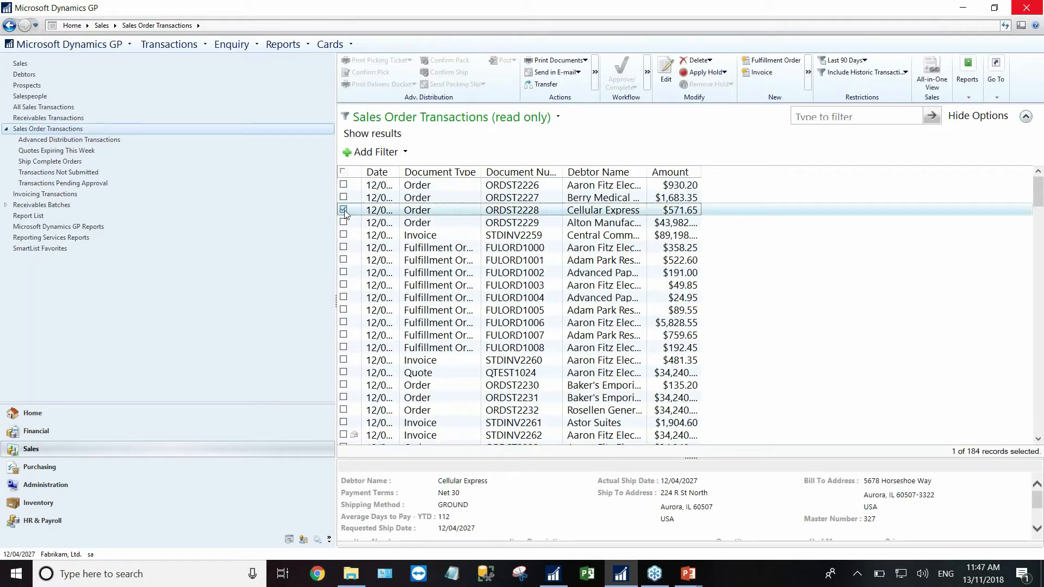
{"action": "left_click", "coordinate": [344, 361]}
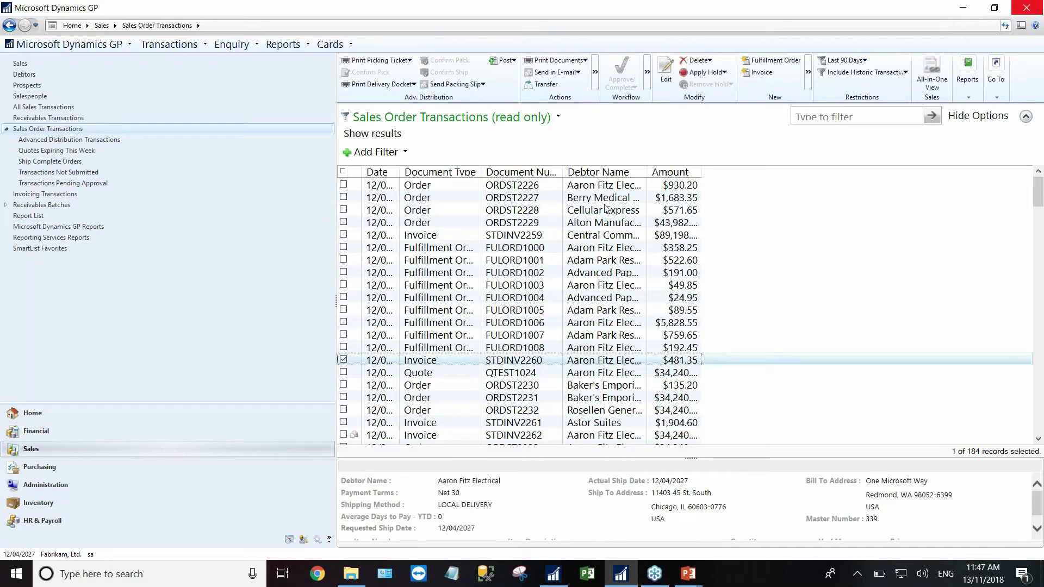
- Review Print Documents options, keeping currency as Originating, without printing
{"action": "left_click", "coordinate": [585, 61]}
{"action": "left_click", "coordinate": [630, 102]}
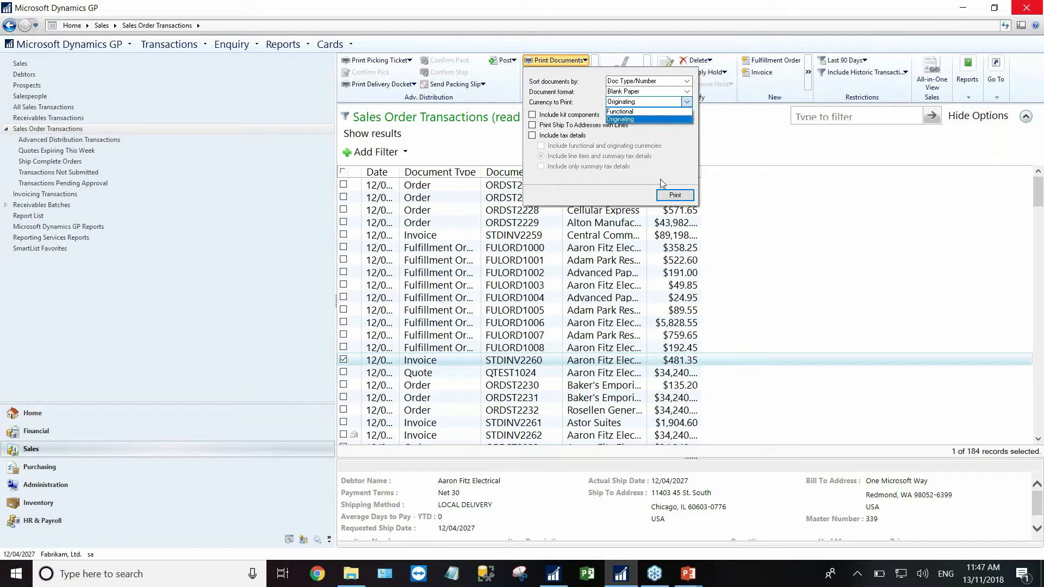
{"action": "left_click", "coordinate": [748, 142]}
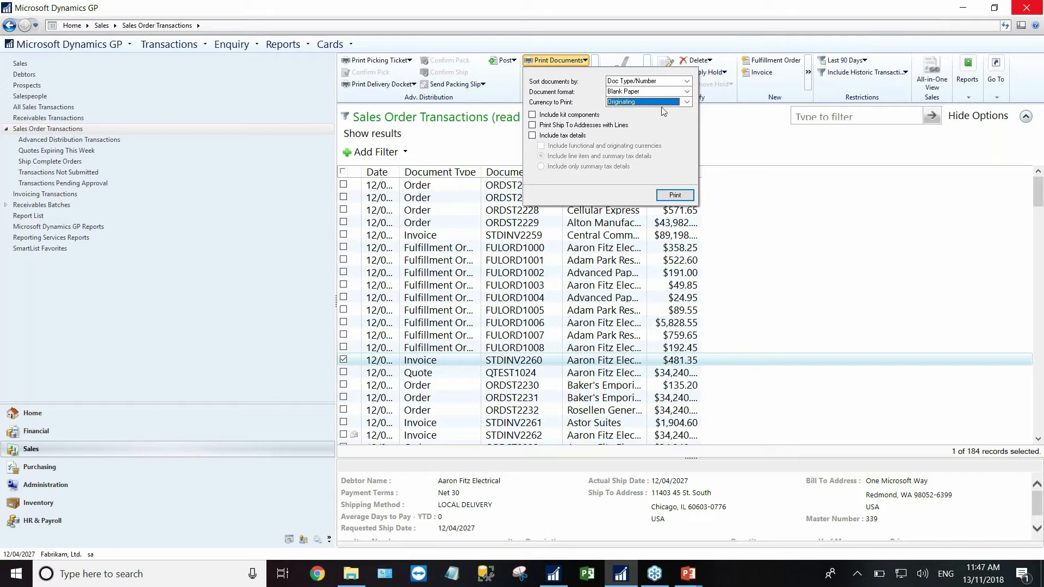
{"action": "left_click", "coordinate": [583, 46]}
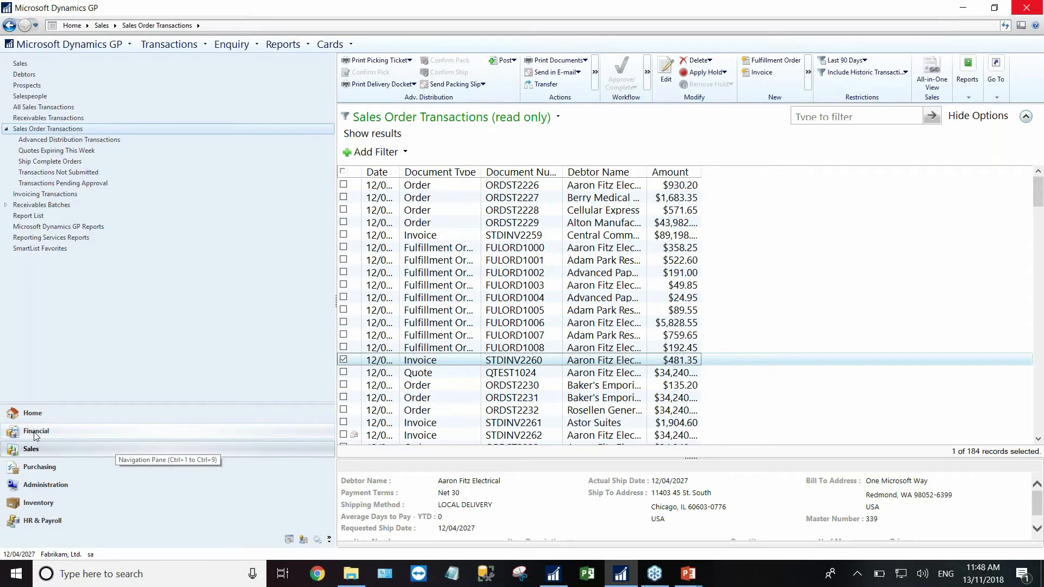
{"action": "left_click", "coordinate": [32, 413]}
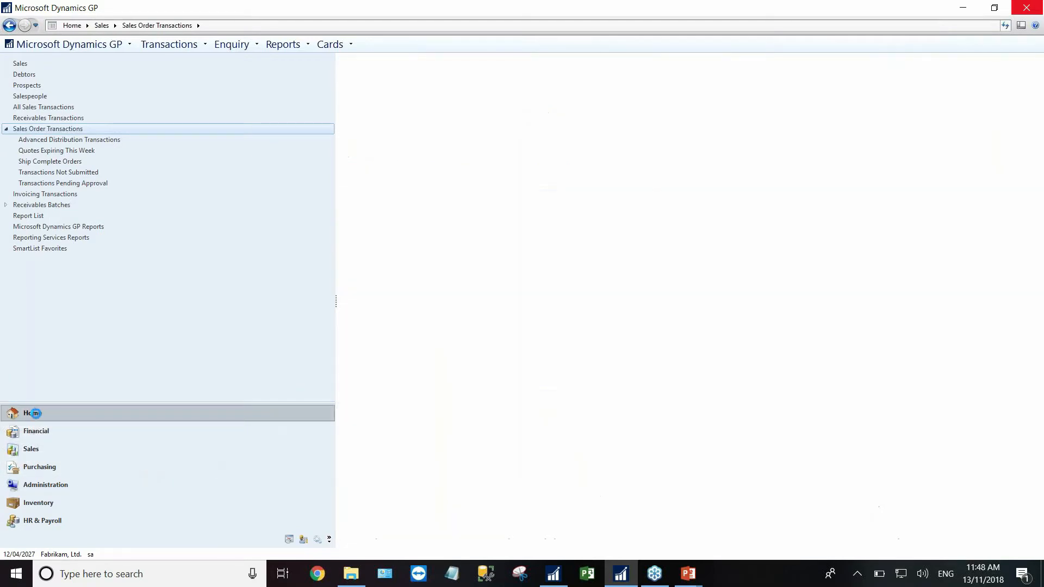
- Open Sales Transaction Entry with the invoice from the print and email shortcuts
{"action": "left_click", "coordinate": [18, 172]}
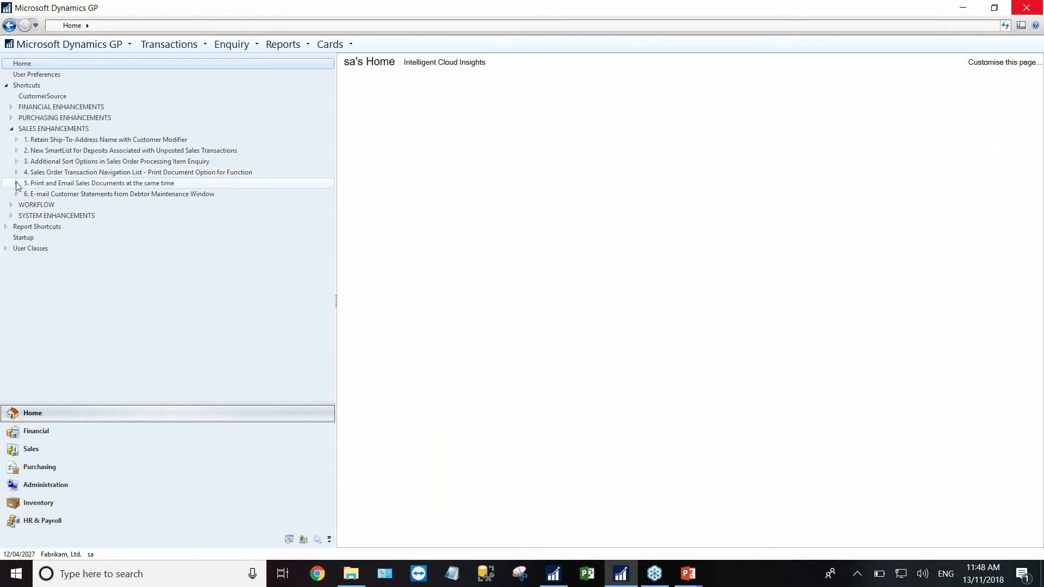
{"action": "left_click", "coordinate": [17, 185]}
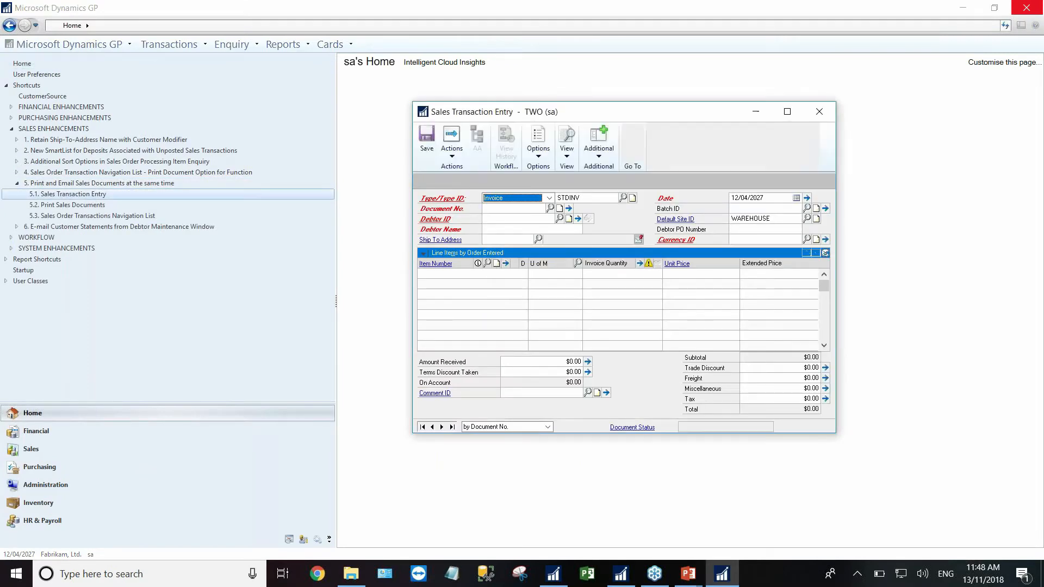
{"action": "left_click_drag", "start_coordinate": [568, 111], "coordinate": [501, 72]}
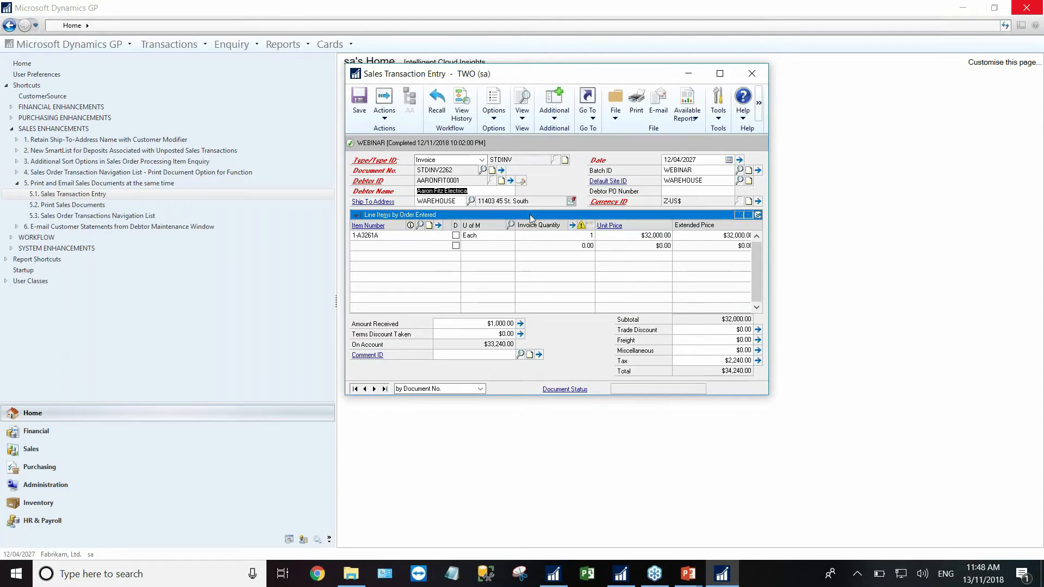
- Tick Invoices on Blank Paper plus Send Document in E-mail in Print Options, then cancel
{"action": "left_click", "coordinate": [638, 105]}
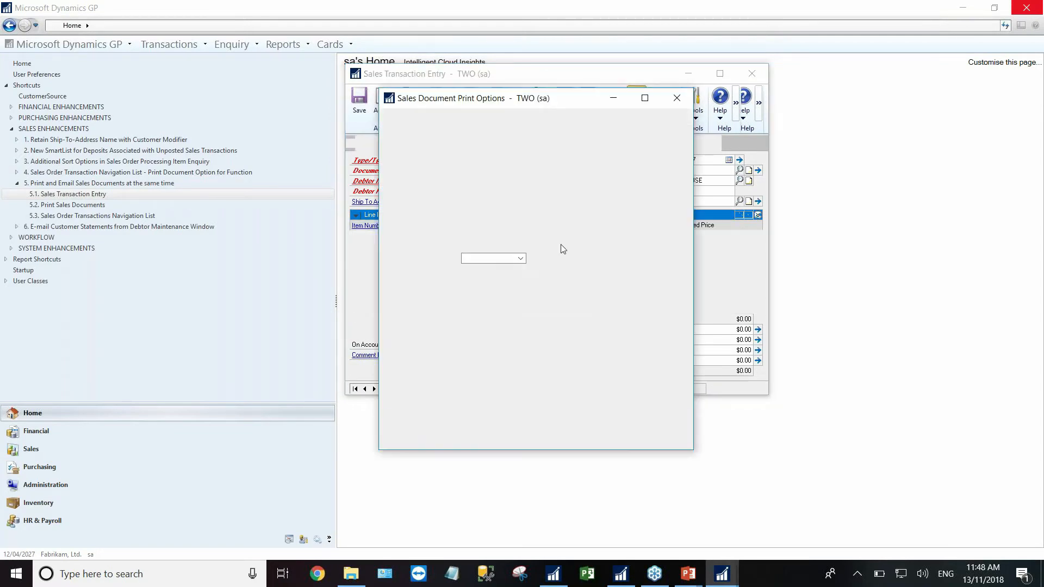
{"action": "left_click_drag", "start_coordinate": [500, 105], "coordinate": [538, 116]}
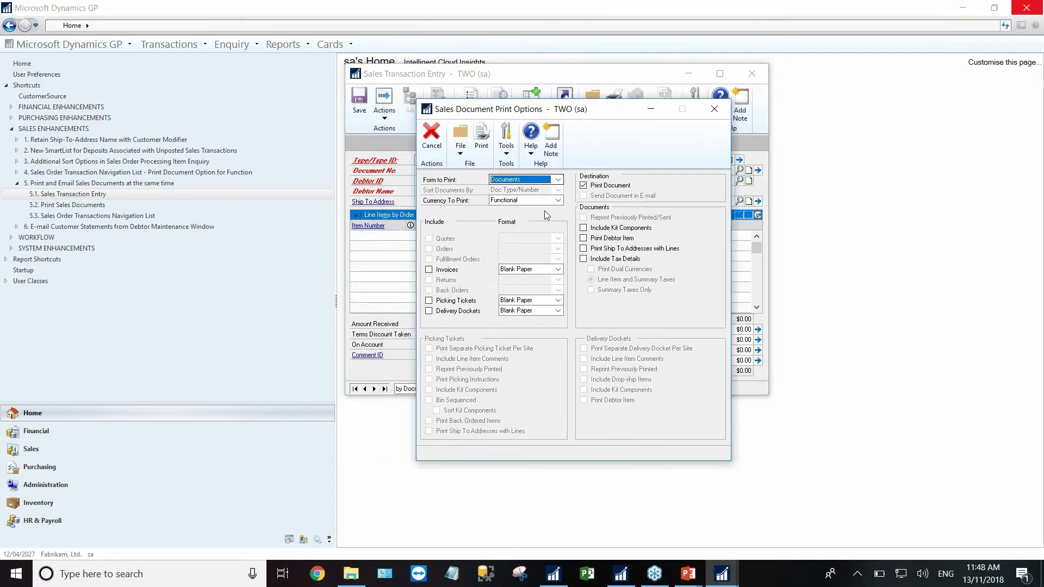
{"action": "left_click", "coordinate": [430, 270]}
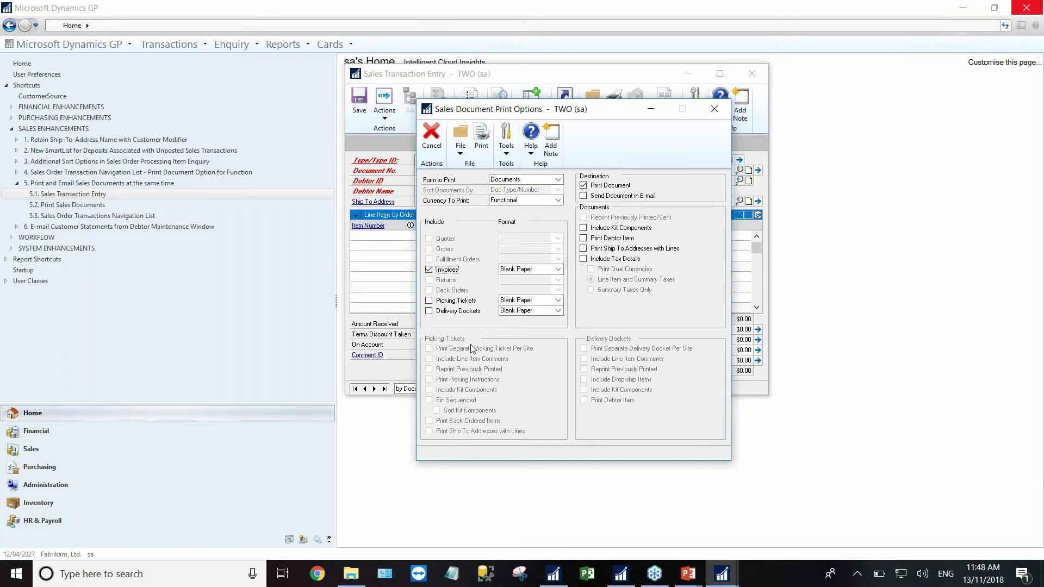
{"action": "left_click", "coordinate": [560, 270]}
{"action": "left_click", "coordinate": [560, 269]}
{"action": "left_click", "coordinate": [560, 270]}
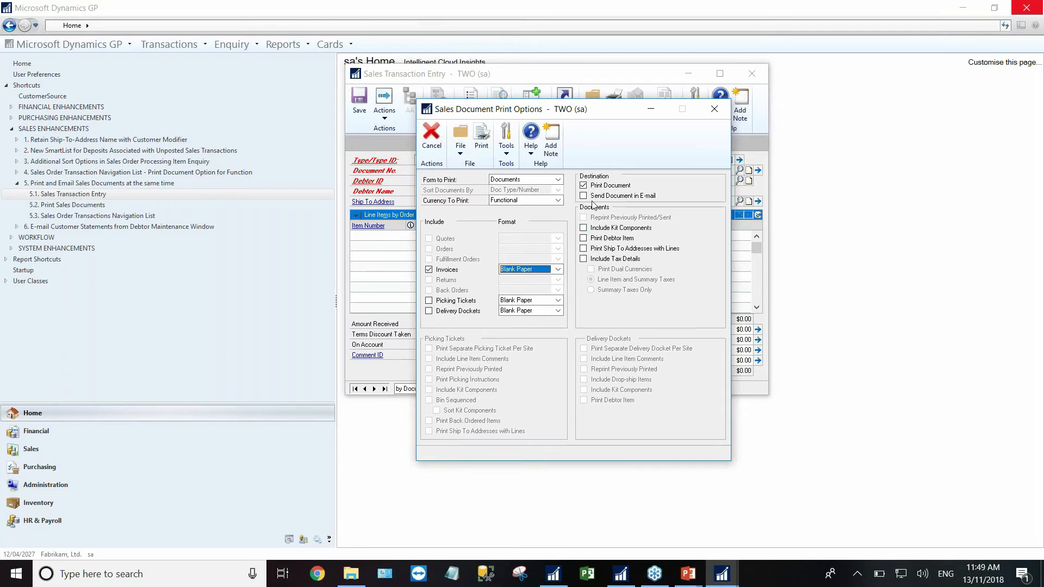
{"action": "left_click", "coordinate": [584, 197]}
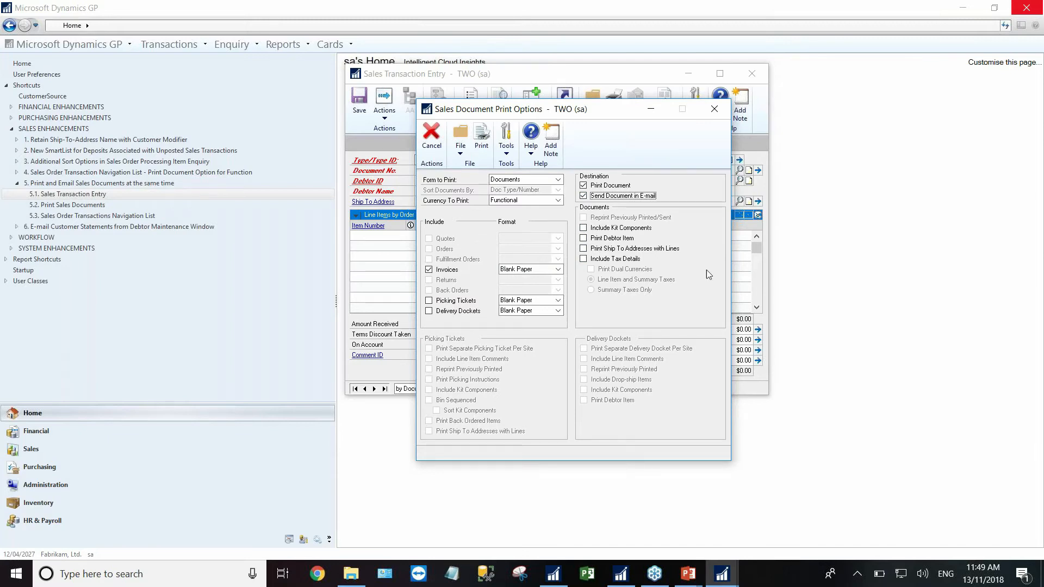
{"action": "left_click", "coordinate": [433, 142]}
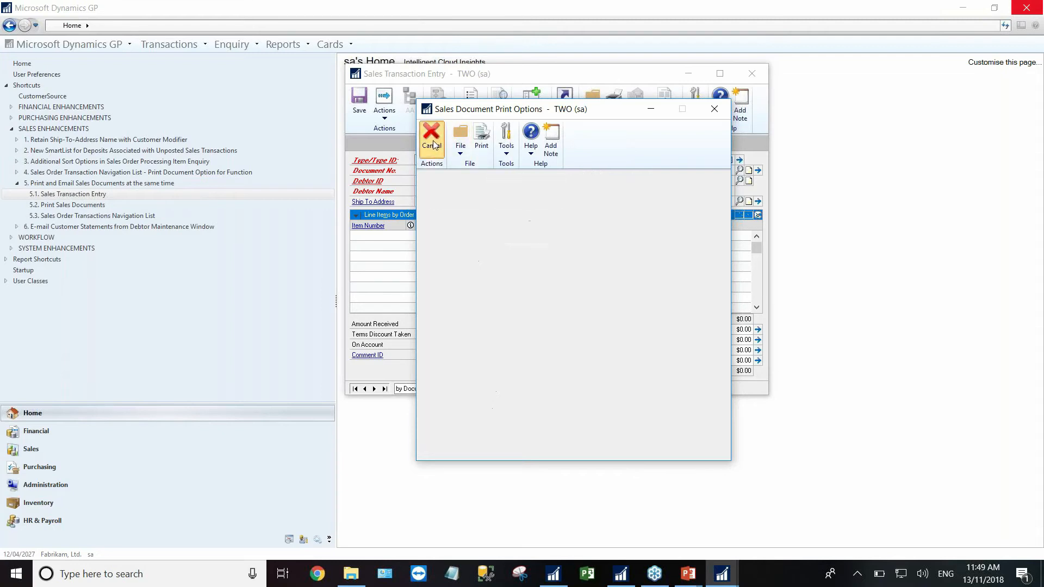
- Close the transaction, view Print Sales Documents for Invoice document type, then close it
{"action": "left_click", "coordinate": [751, 73]}
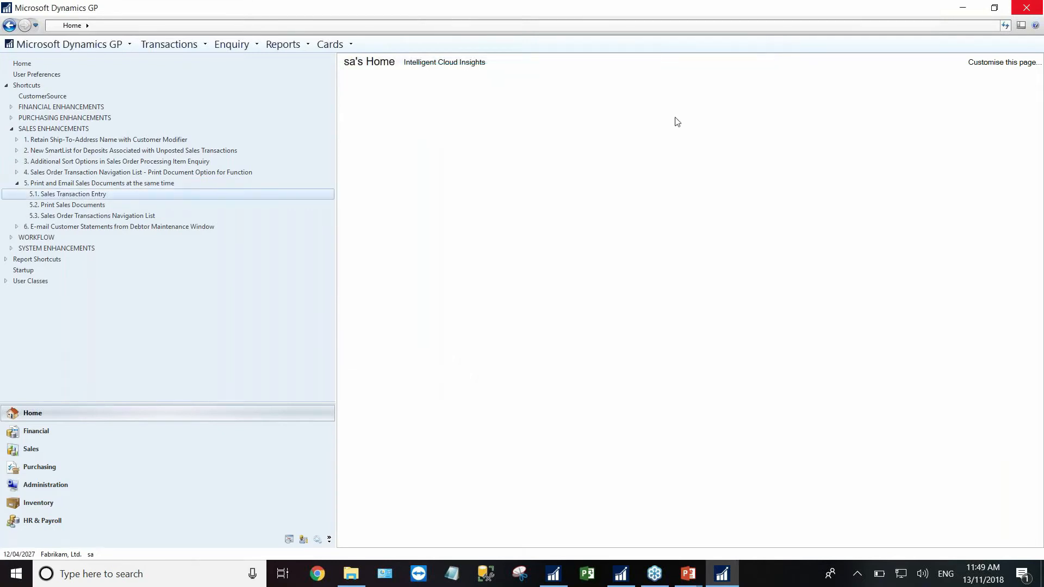
{"action": "left_click", "coordinate": [84, 208]}
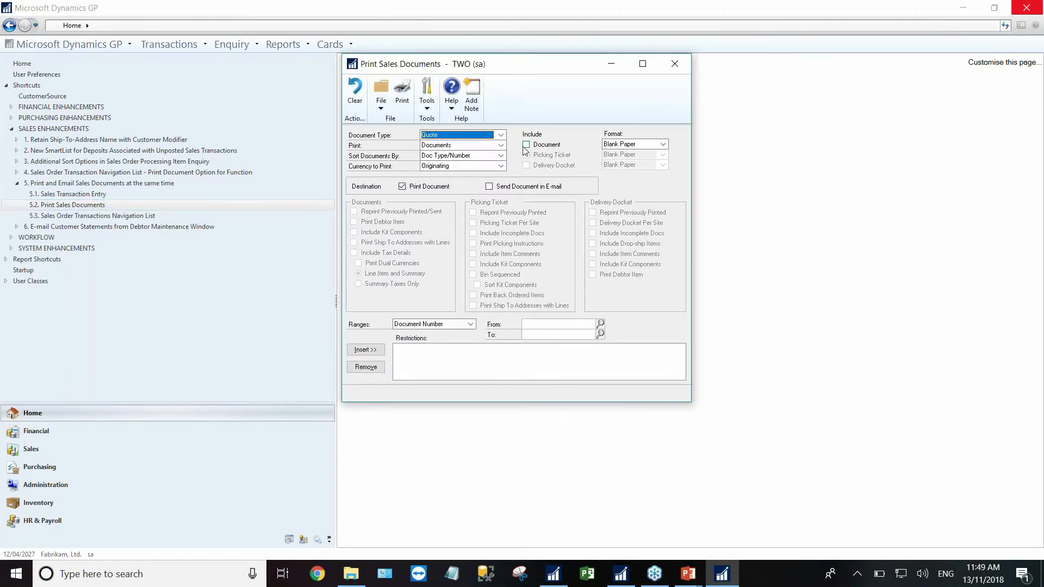
{"action": "left_click", "coordinate": [461, 135]}
{"action": "left_click", "coordinate": [445, 172]}
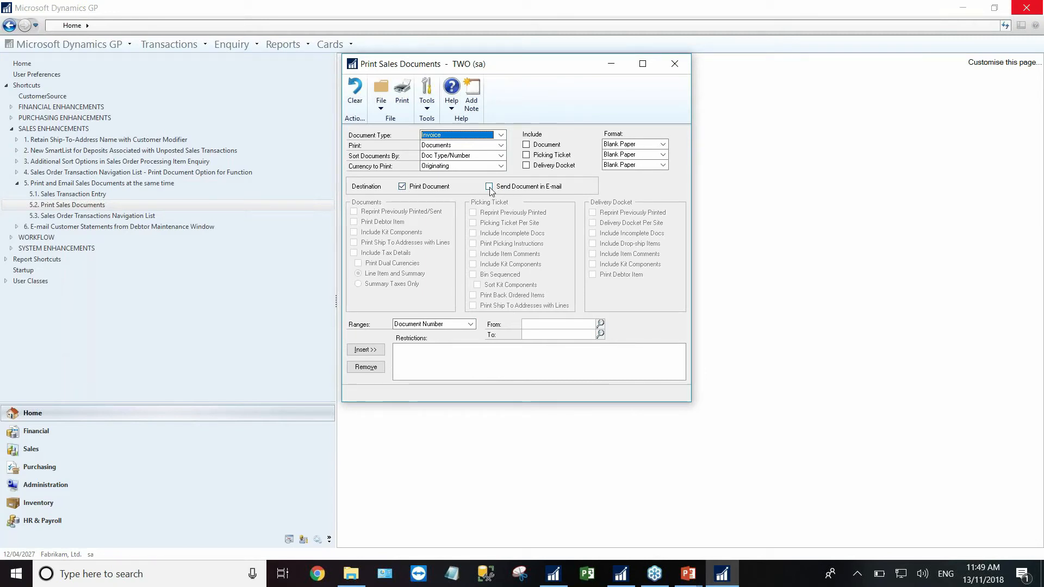
{"action": "left_click", "coordinate": [674, 69]}
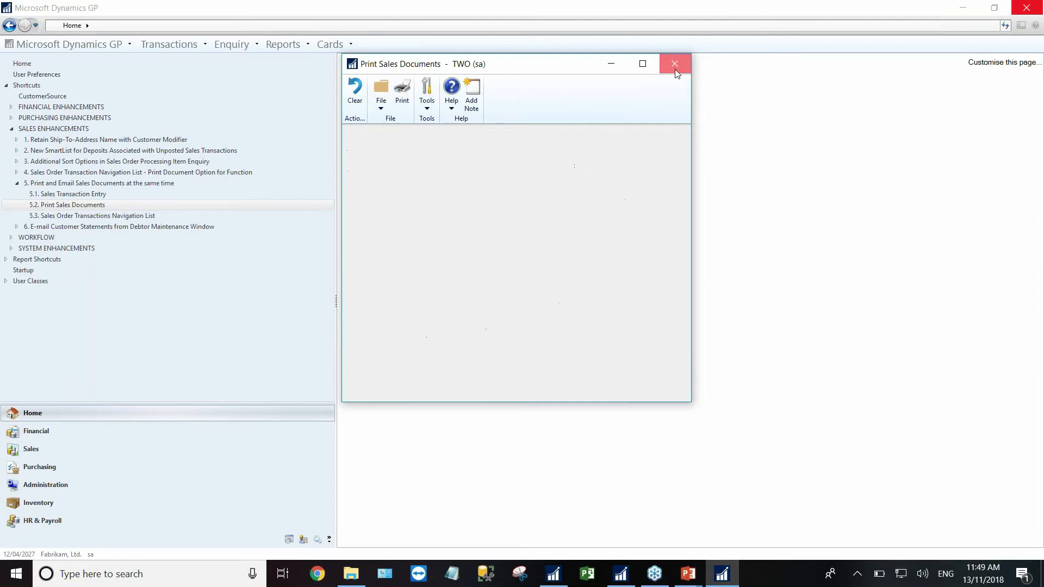
{"action": "left_click", "coordinate": [17, 185]}
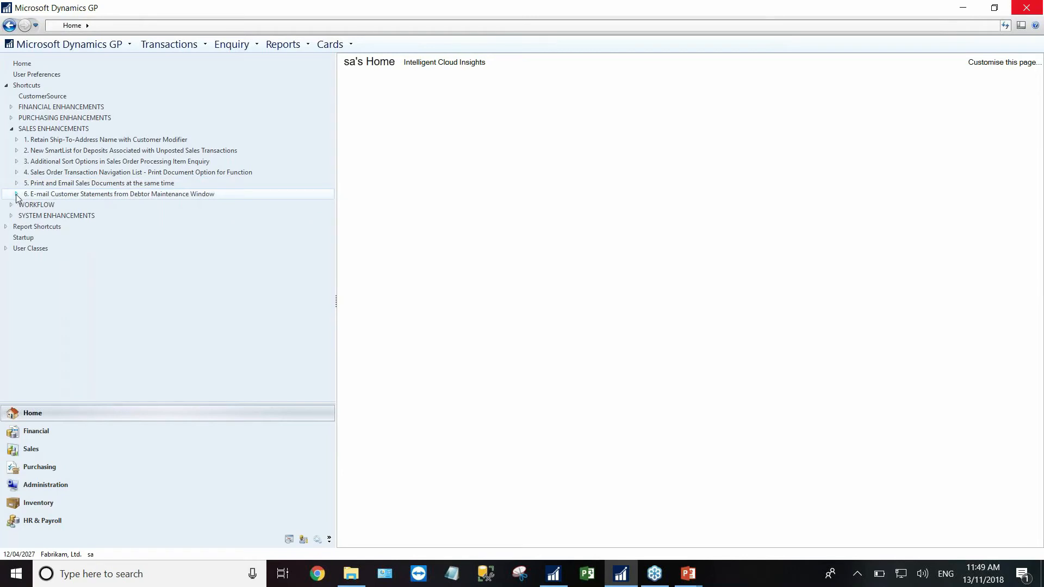
- E-mail the debtor's statement from Debtor Maintenance via Outlook and check the RM Email Statements Report
{"action": "left_click", "coordinate": [17, 195]}
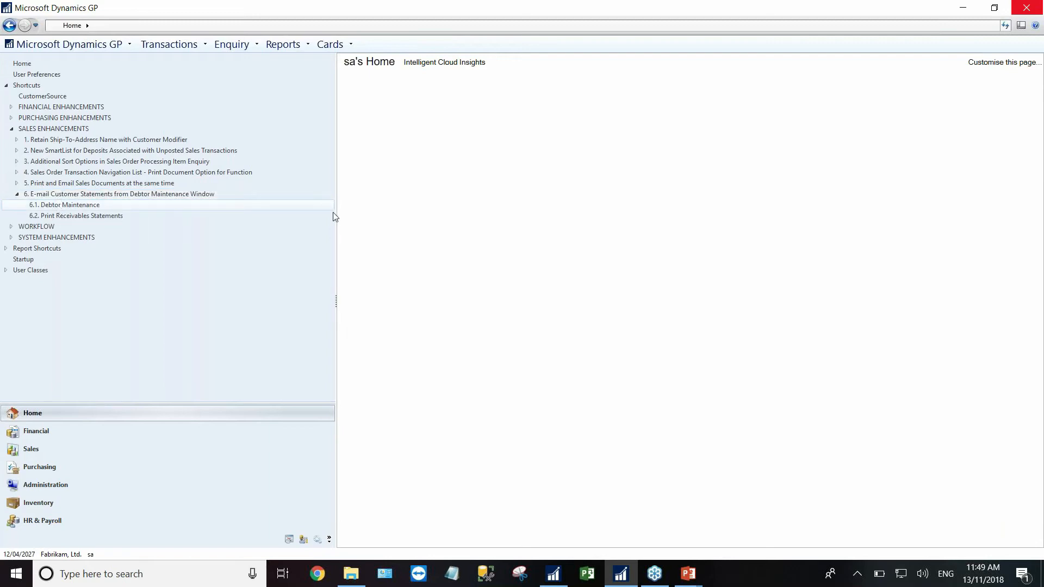
{"action": "left_click", "coordinate": [332, 208]}
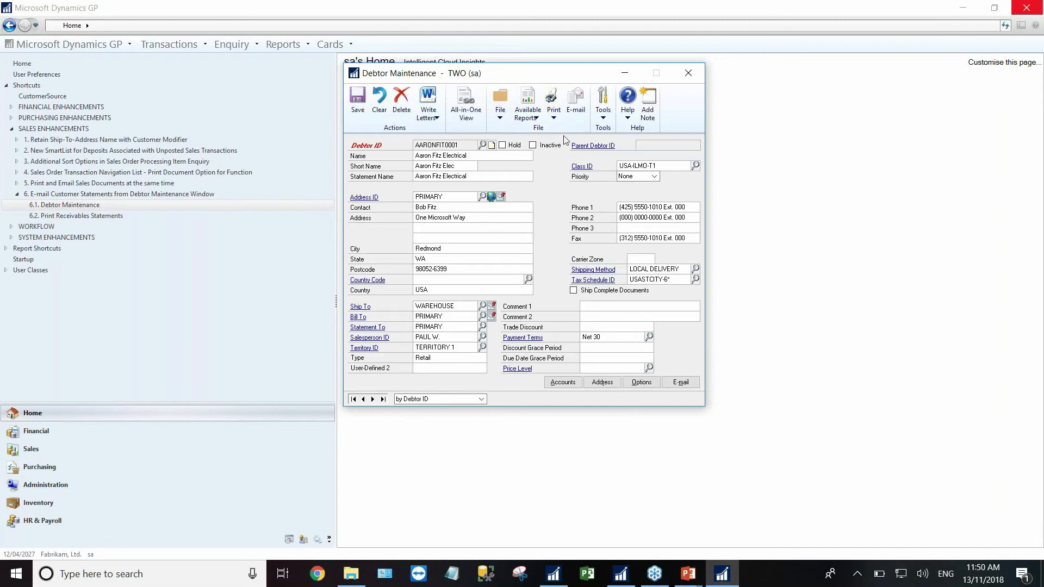
{"action": "left_click", "coordinate": [579, 98]}
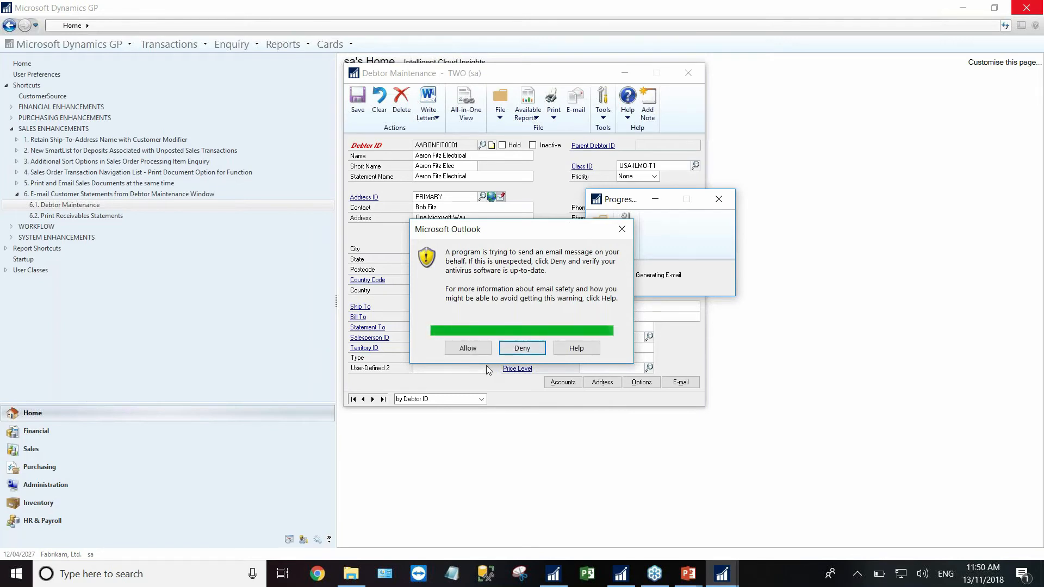
{"action": "left_click", "coordinate": [476, 352]}
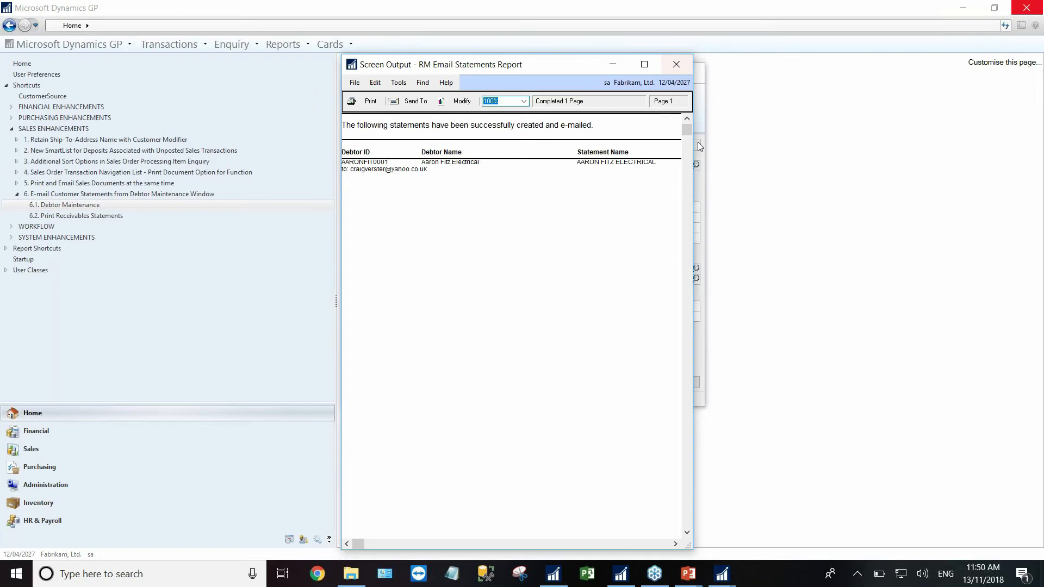
{"action": "left_click_drag", "start_coordinate": [699, 154], "coordinate": [903, 155]}
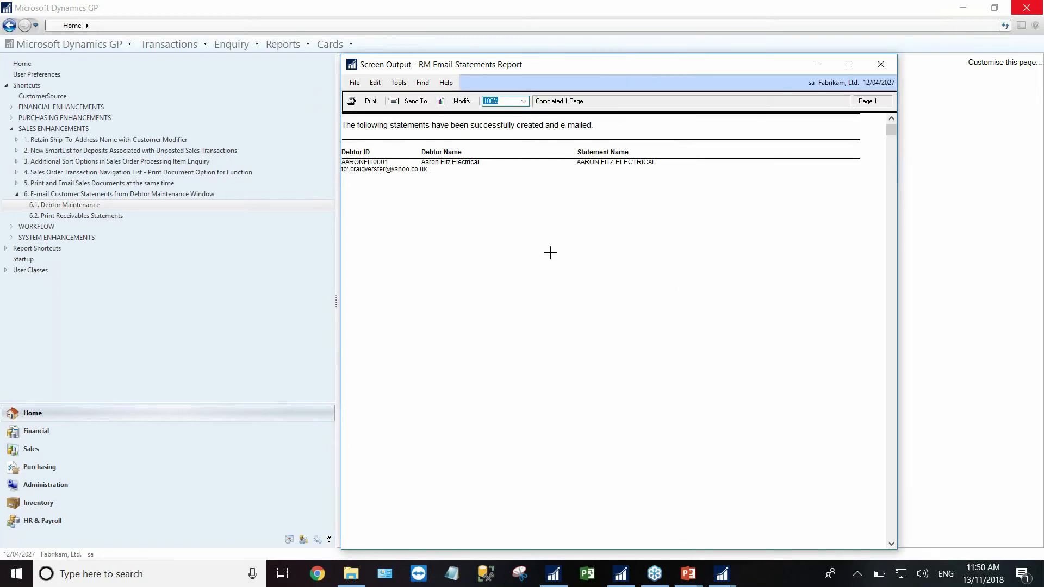
{"action": "left_click", "coordinate": [881, 65]}
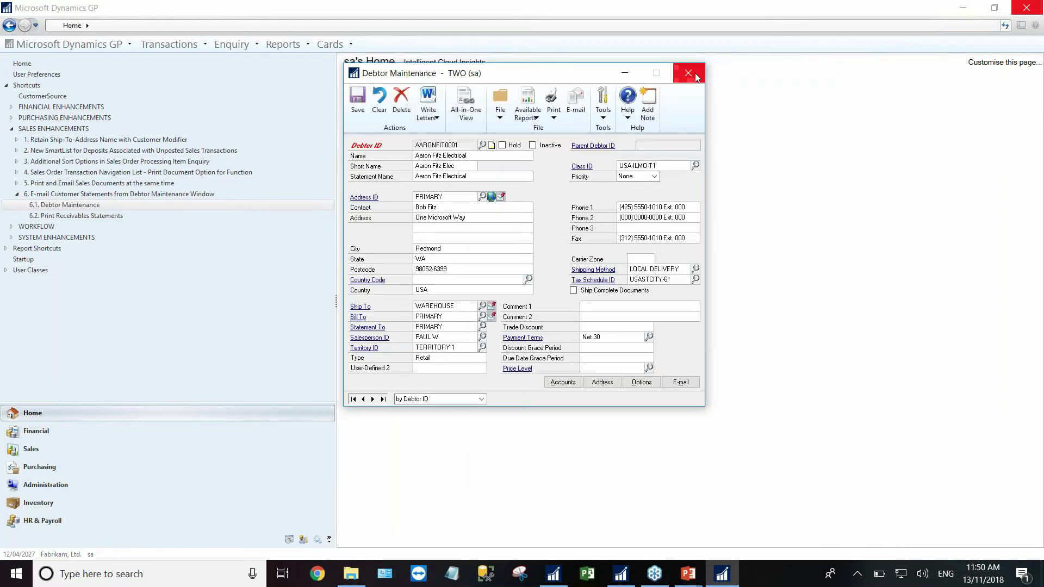
{"action": "left_click", "coordinate": [694, 74]}
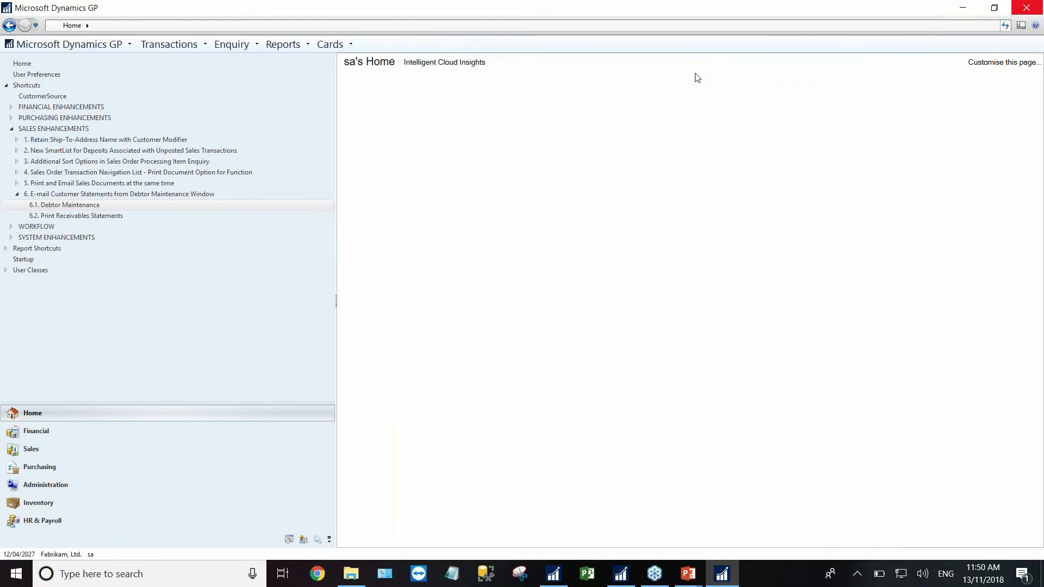
{"action": "left_click", "coordinate": [61, 216]}
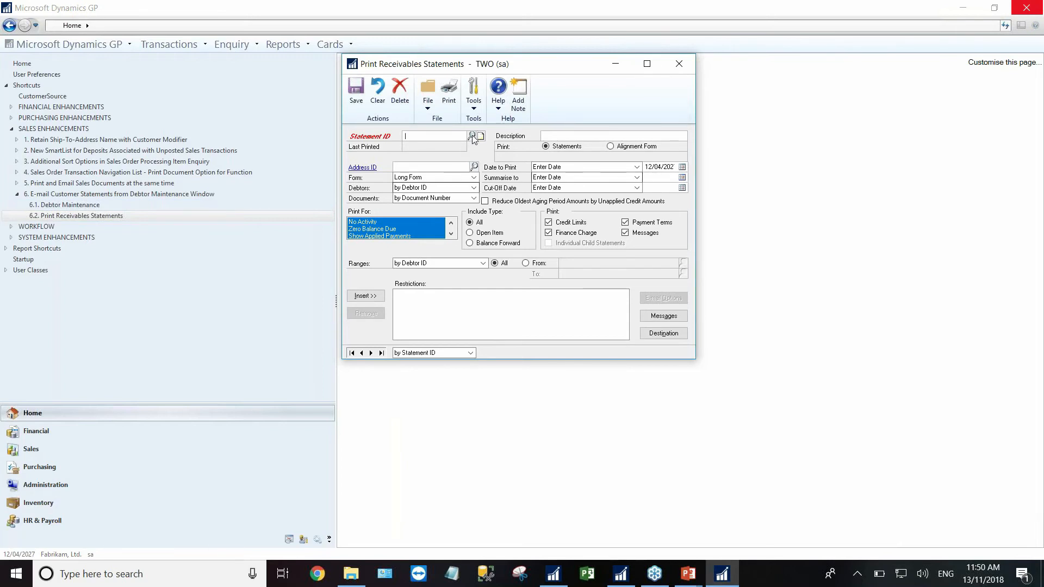
{"action": "left_click", "coordinate": [472, 136]}
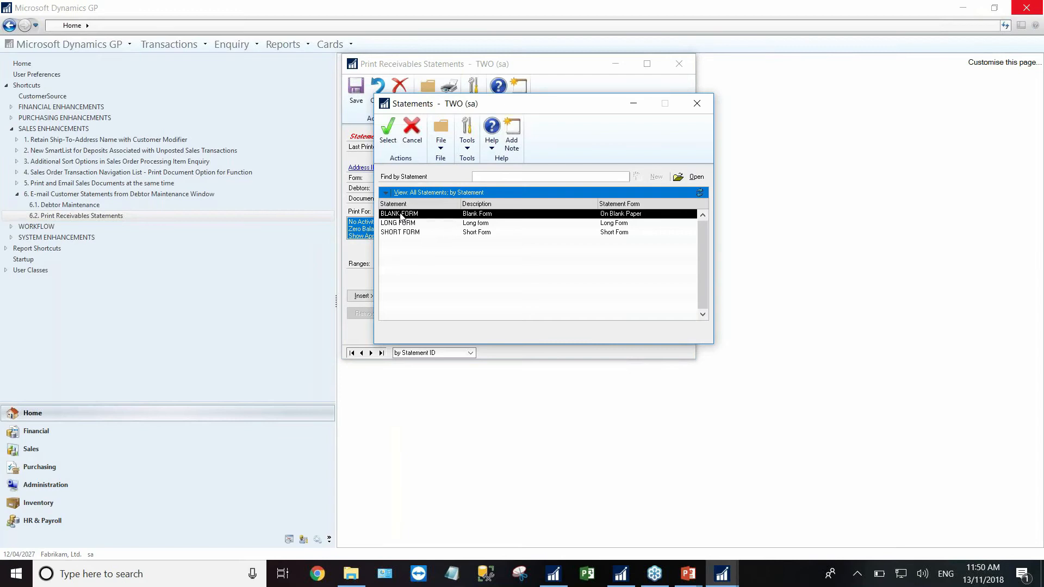
{"action": "double_click", "coordinate": [401, 215]}
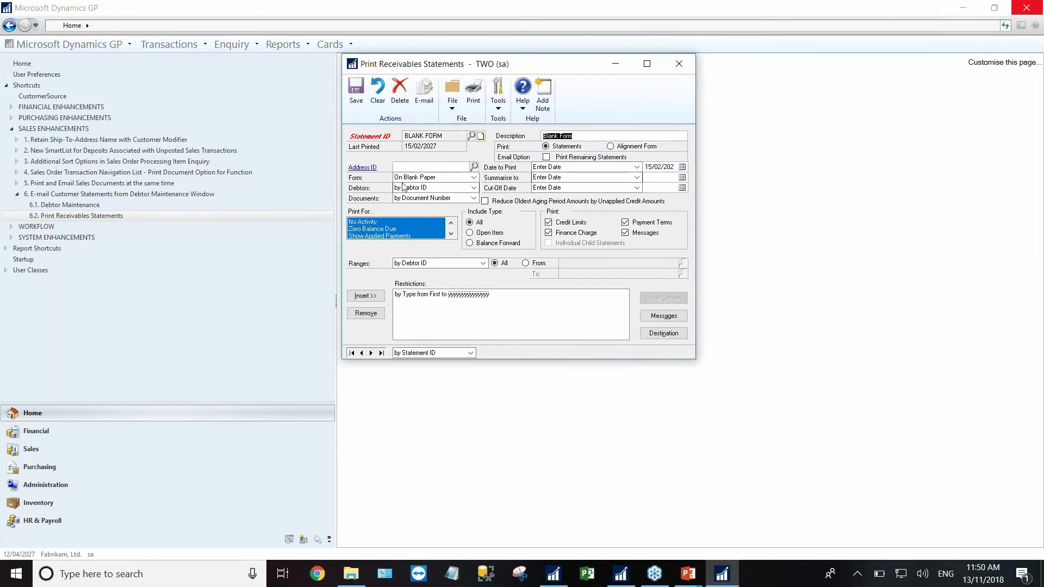
{"action": "left_click", "coordinate": [678, 65]}
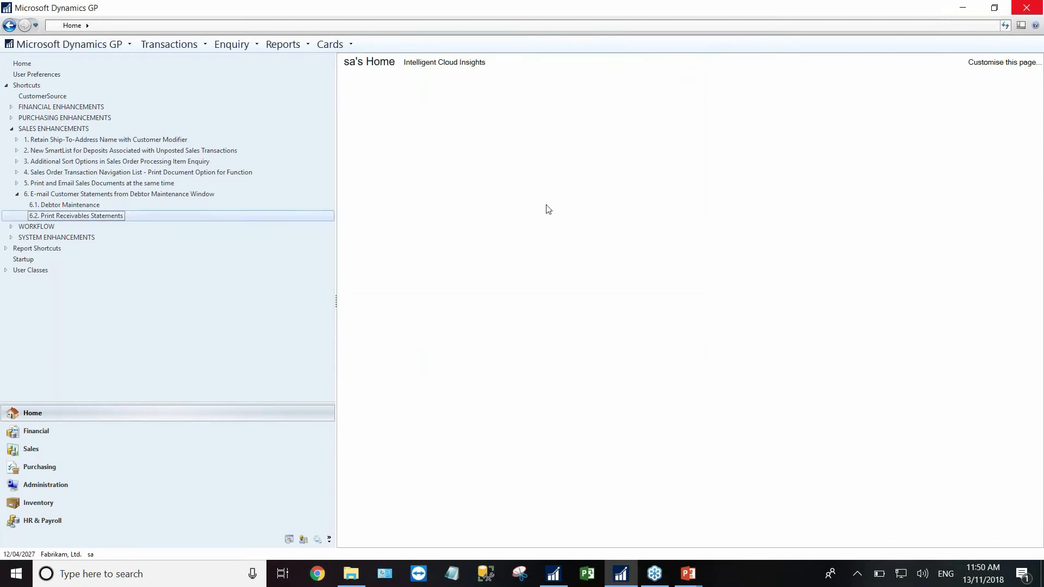
- Open Workflow Maintenance from the workflow shortcuts
{"action": "left_click", "coordinate": [17, 194]}
{"action": "left_click", "coordinate": [12, 129]}
{"action": "left_click", "coordinate": [12, 140]}
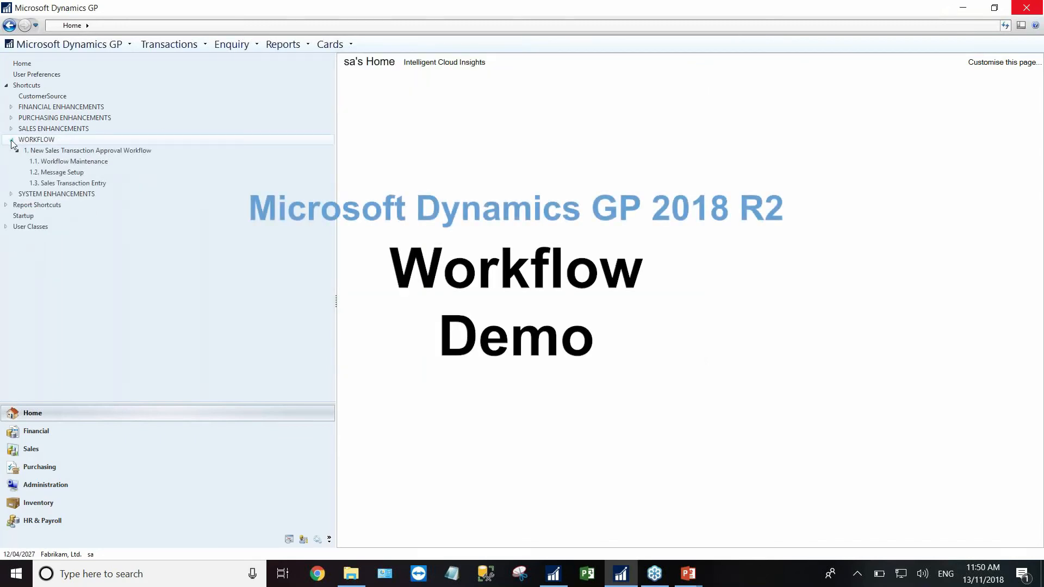
{"action": "left_click", "coordinate": [60, 163]}
- Browse Sales workflows to the WEBINAR workflow step and Sales Transaction Approval type details, then close
{"action": "left_click", "coordinate": [471, 136]}
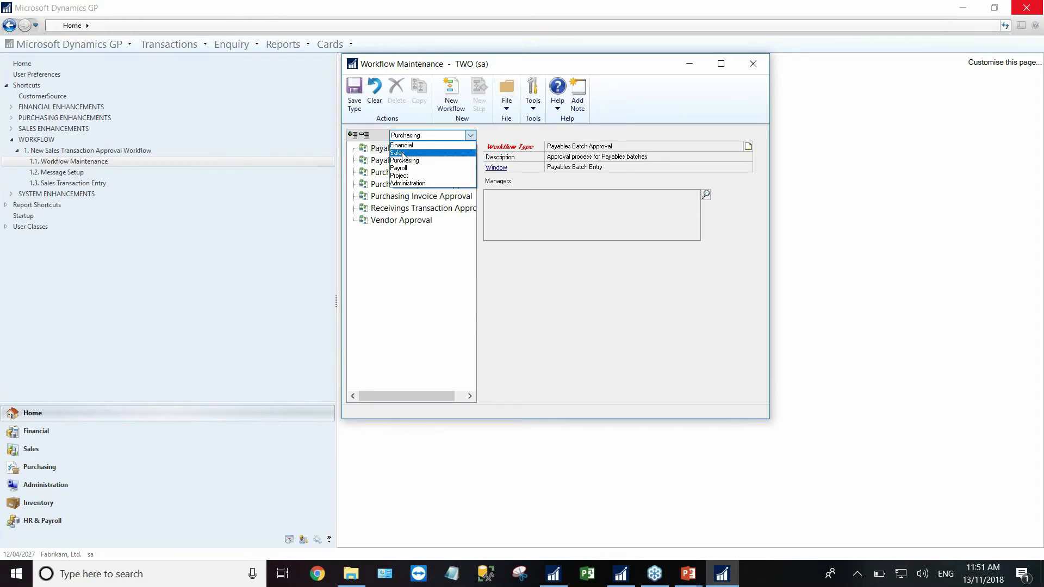
{"action": "left_click", "coordinate": [403, 154]}
{"action": "left_click", "coordinate": [354, 161]}
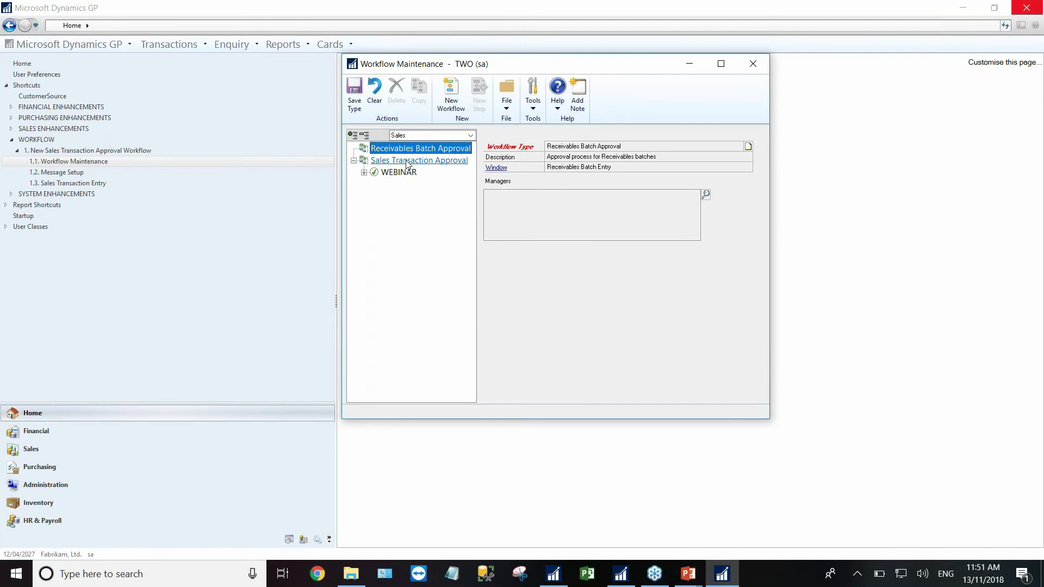
{"action": "left_click", "coordinate": [364, 172]}
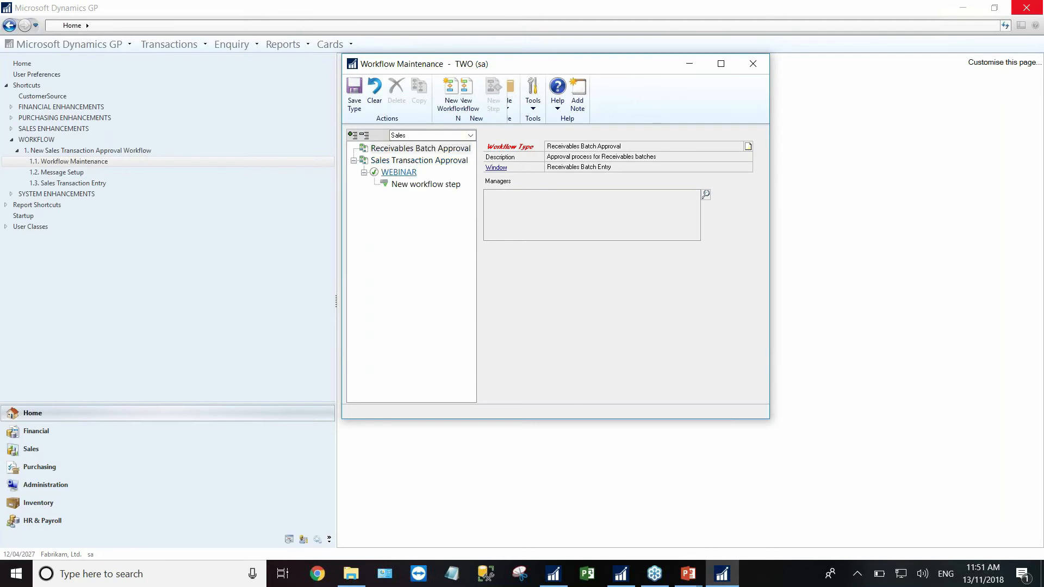
{"action": "left_click", "coordinate": [416, 185]}
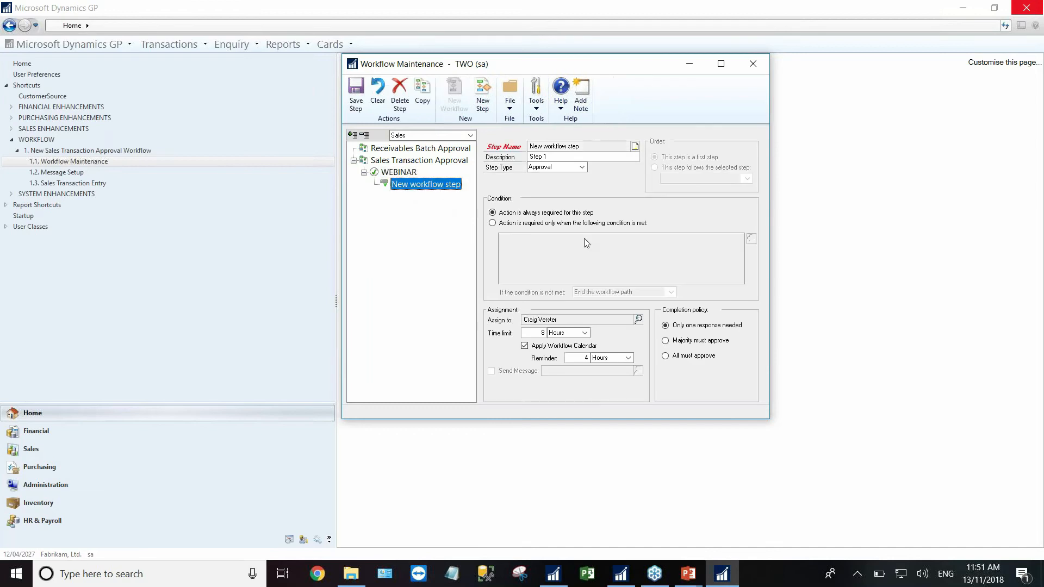
{"action": "left_click", "coordinate": [401, 162]}
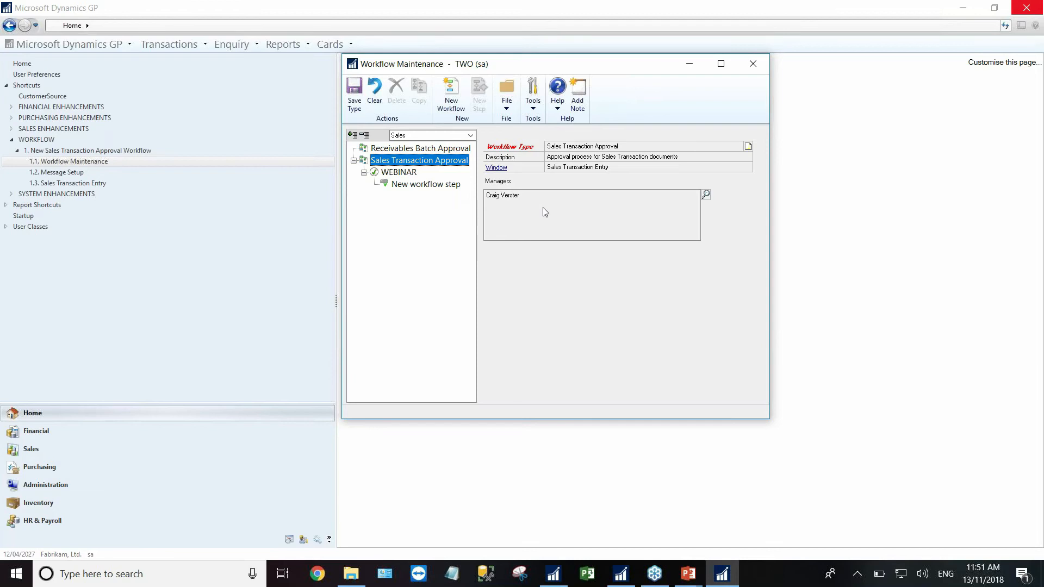
{"action": "left_click", "coordinate": [759, 69]}
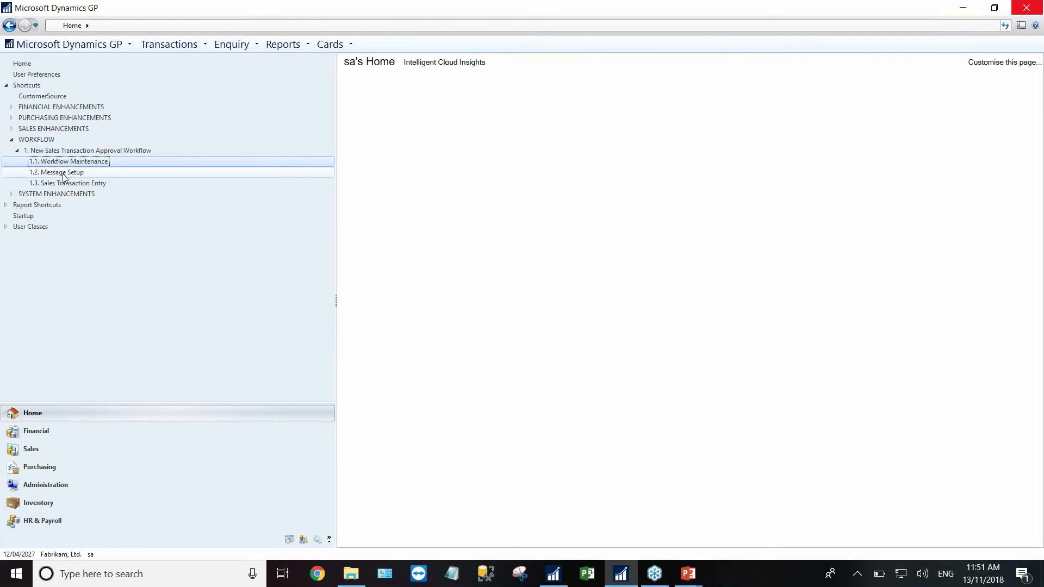
- View the WF ASSIGN SOP APPROVAL* message in Message Setup, then open Sales Transaction Entry
{"action": "left_click", "coordinate": [63, 177]}
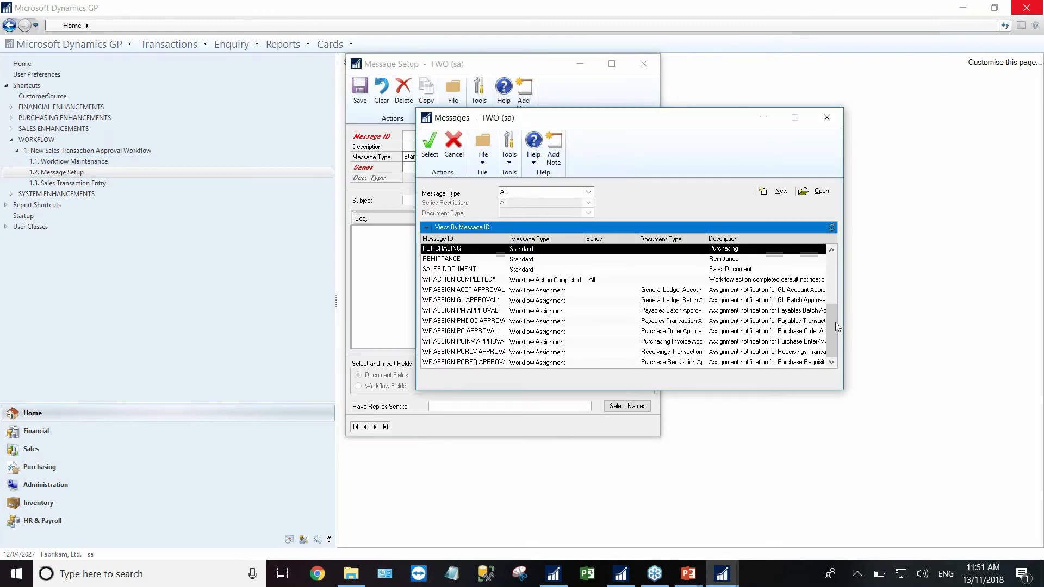
{"action": "left_click", "coordinate": [835, 322]}
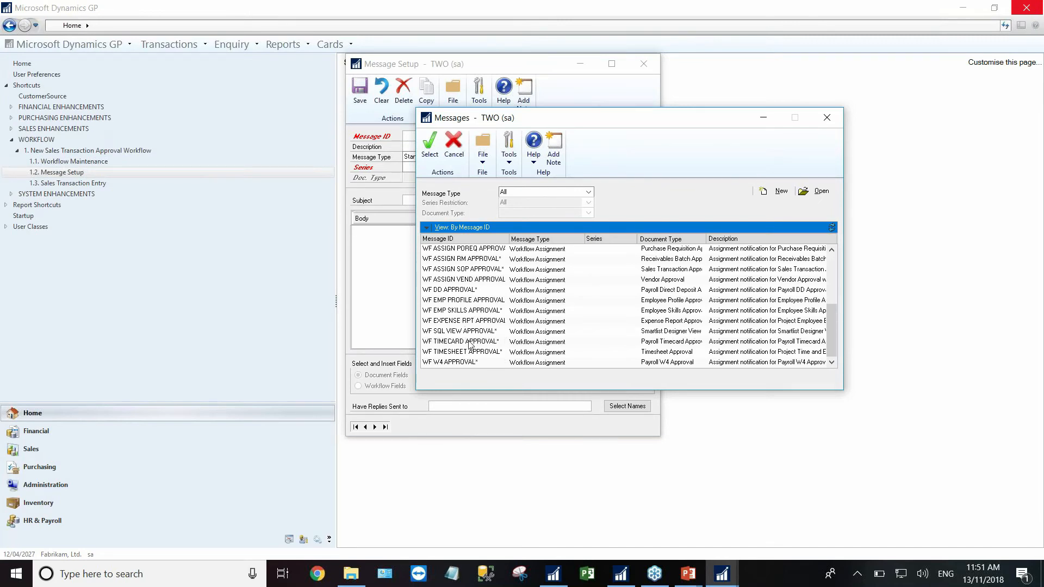
{"action": "left_click", "coordinate": [482, 271]}
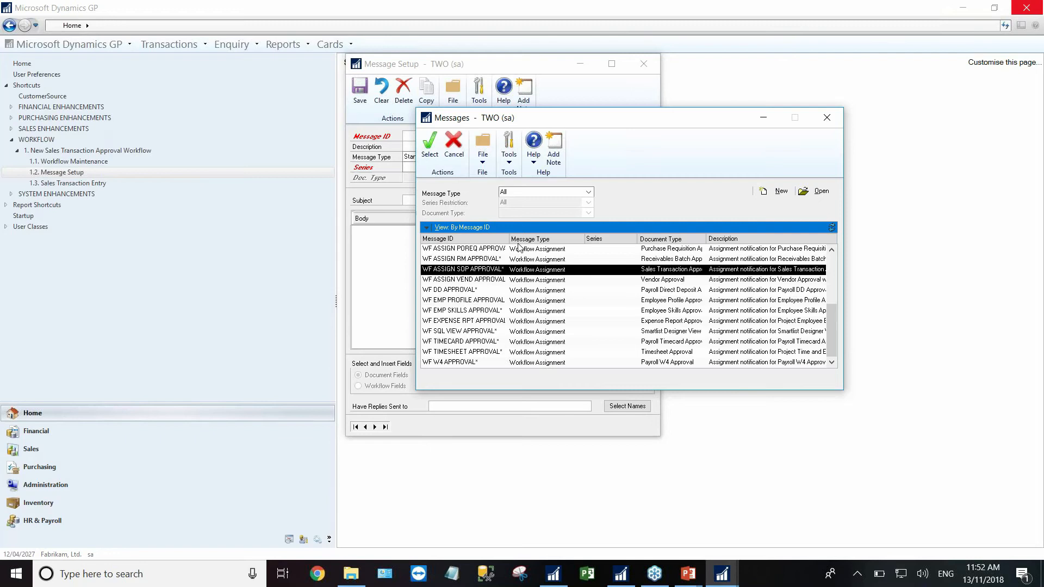
{"action": "double_click", "coordinate": [487, 270]}
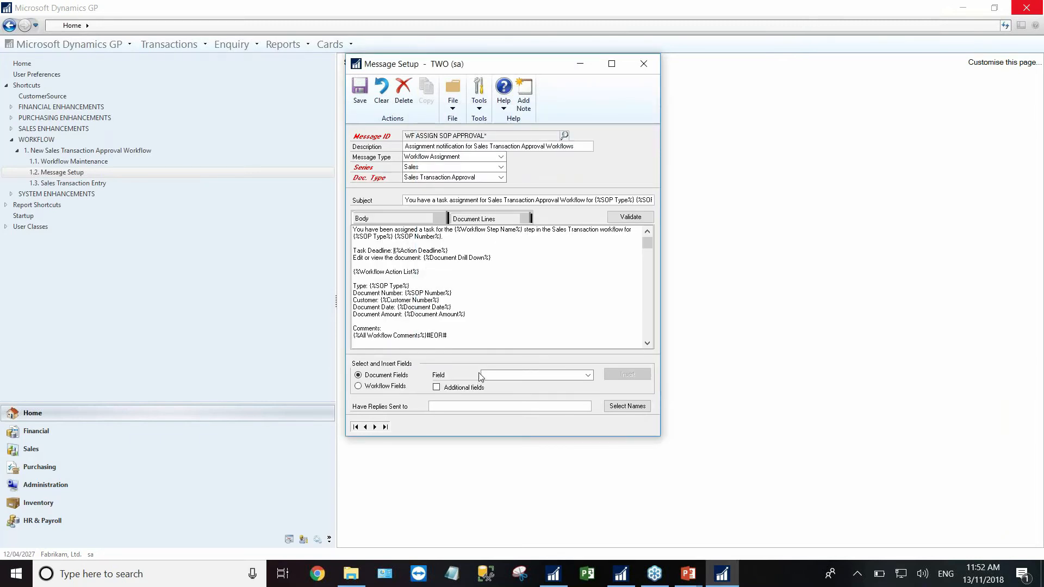
{"action": "left_click", "coordinate": [644, 64]}
{"action": "left_click", "coordinate": [59, 184]}
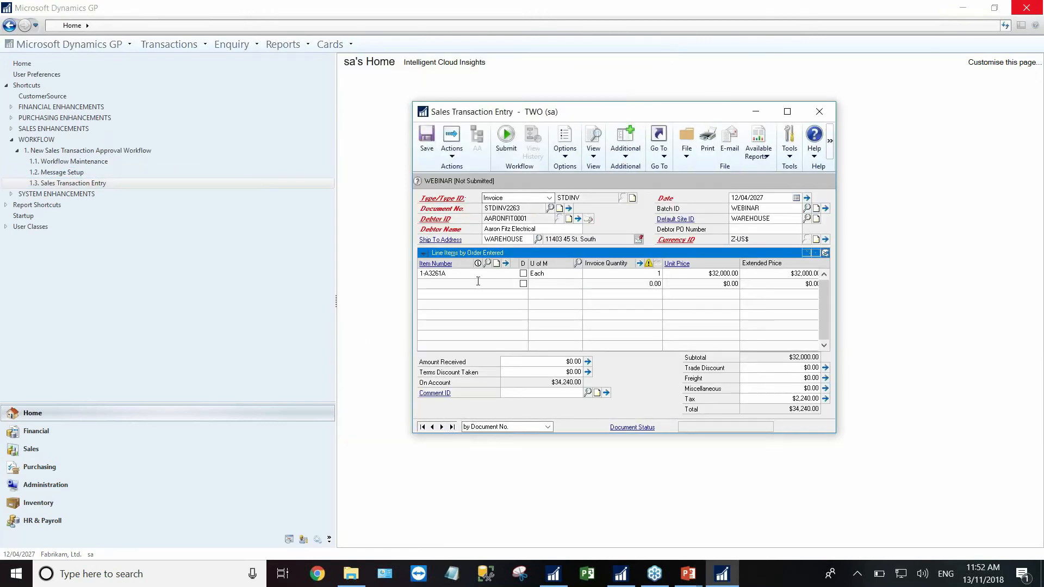
- Submit invoice STDINV2263 to workflow without comments and confirm in history it is pending approval
{"action": "left_click", "coordinate": [506, 139]}
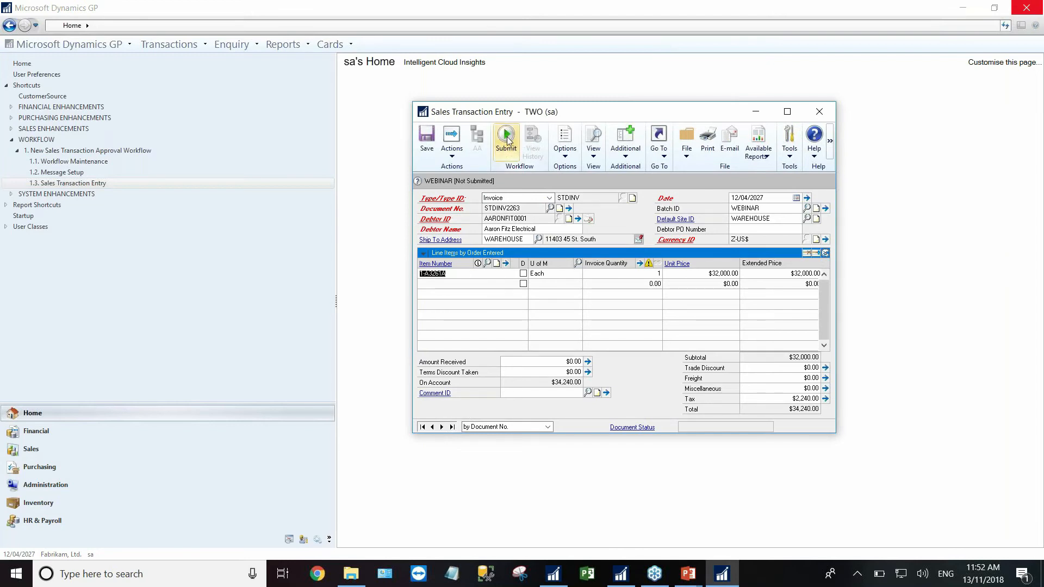
{"action": "left_click", "coordinate": [507, 139]}
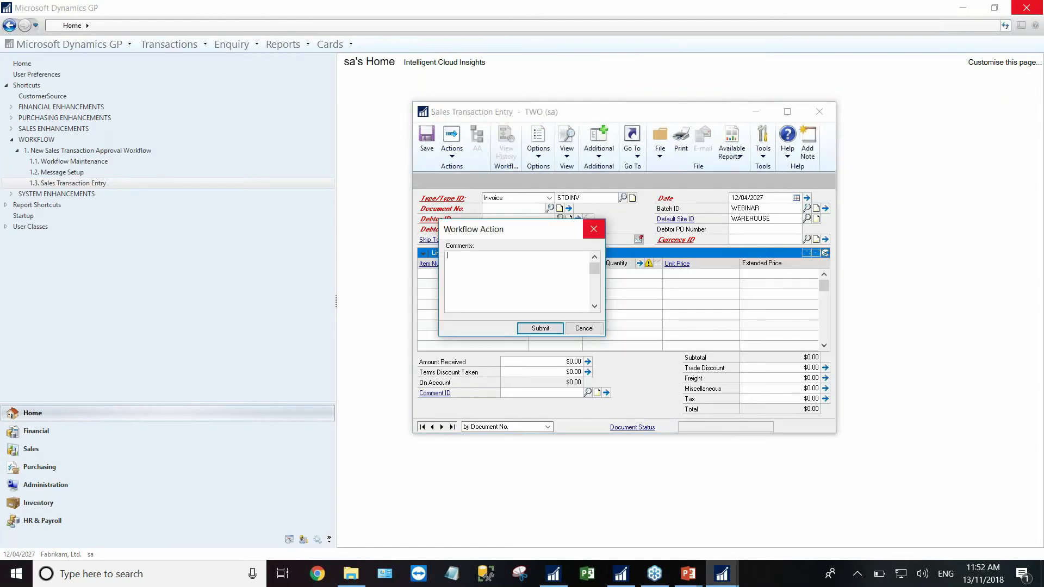
{"action": "left_click", "coordinate": [540, 328]}
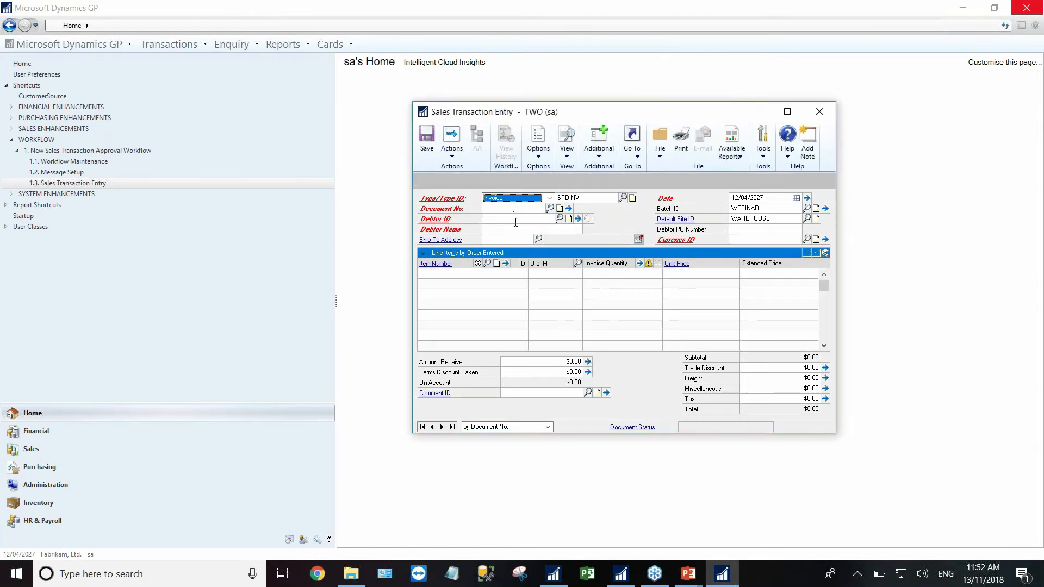
{"action": "left_click", "coordinate": [452, 427]}
{"action": "left_click", "coordinate": [507, 143]}
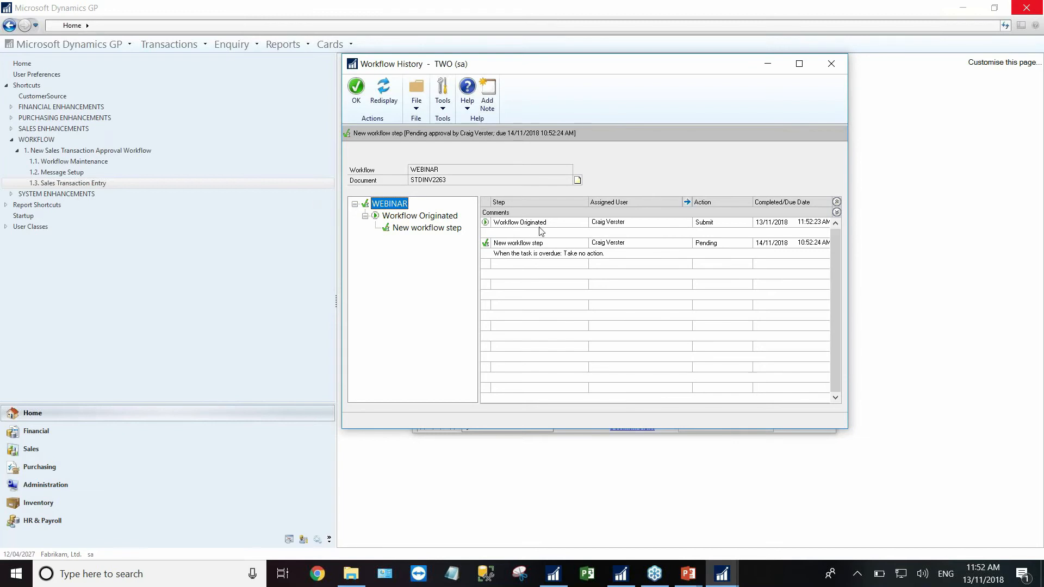
{"action": "left_click", "coordinate": [835, 65]}
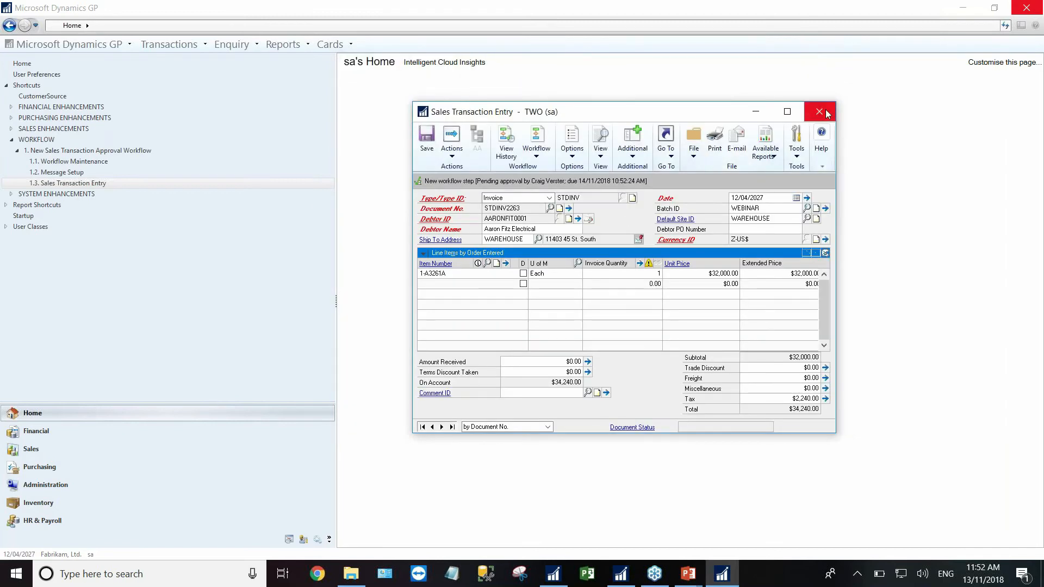
{"action": "left_click", "coordinate": [823, 113]}
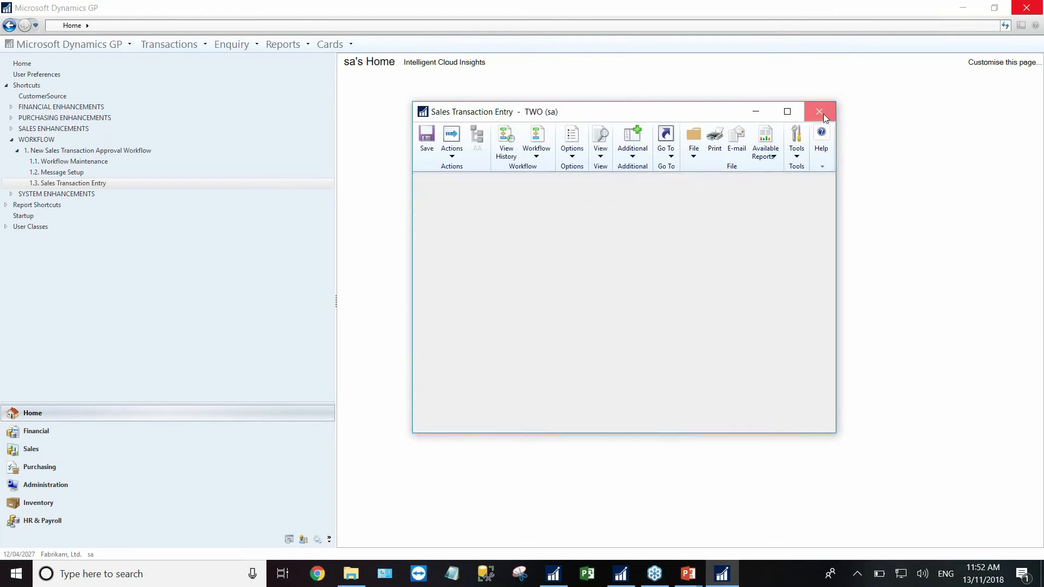
{"action": "left_click", "coordinate": [11, 140]}
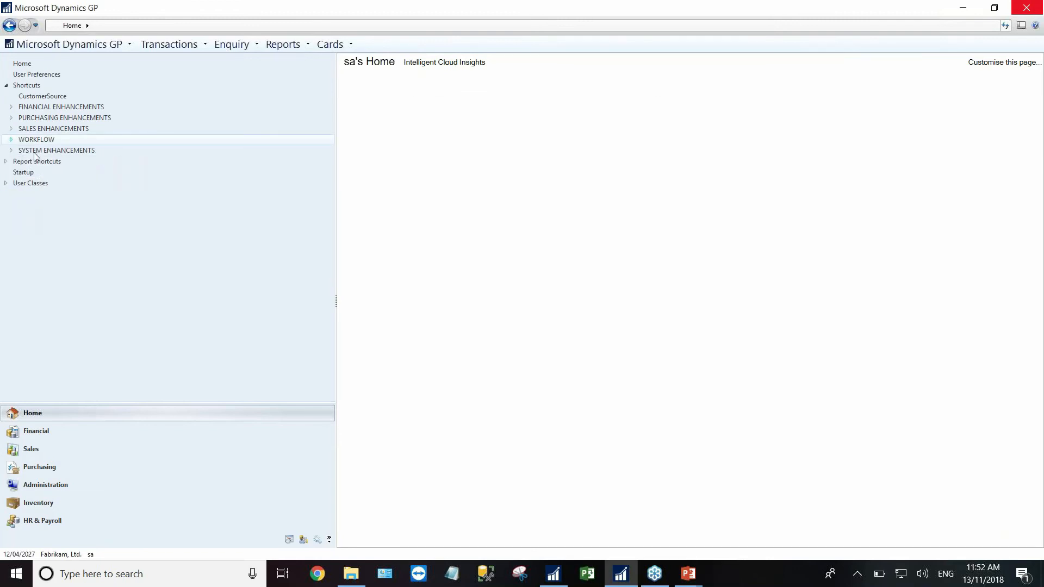
- Expand the System Enhancements shortcuts and show only the Password Maximum Length group
{"action": "left_click", "coordinate": [19, 152]}
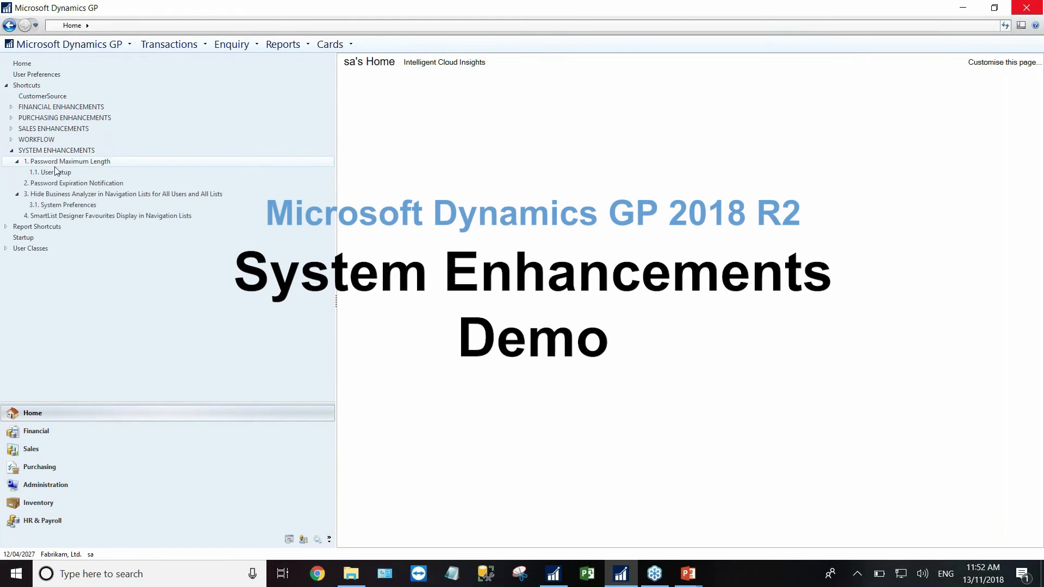
{"action": "left_click", "coordinate": [17, 161]}
{"action": "left_click", "coordinate": [16, 184]}
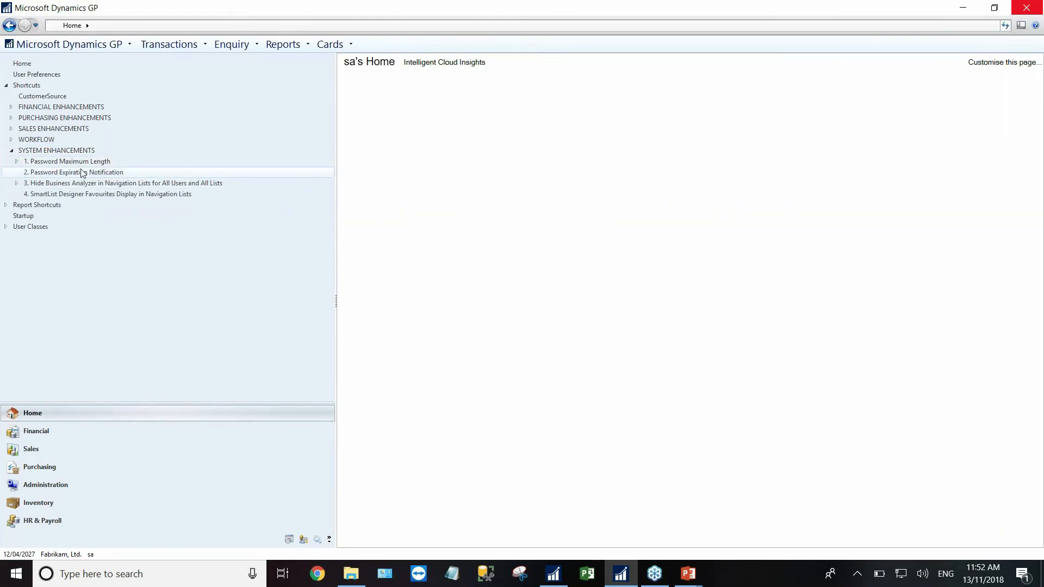
{"action": "double_click", "coordinate": [46, 162]}
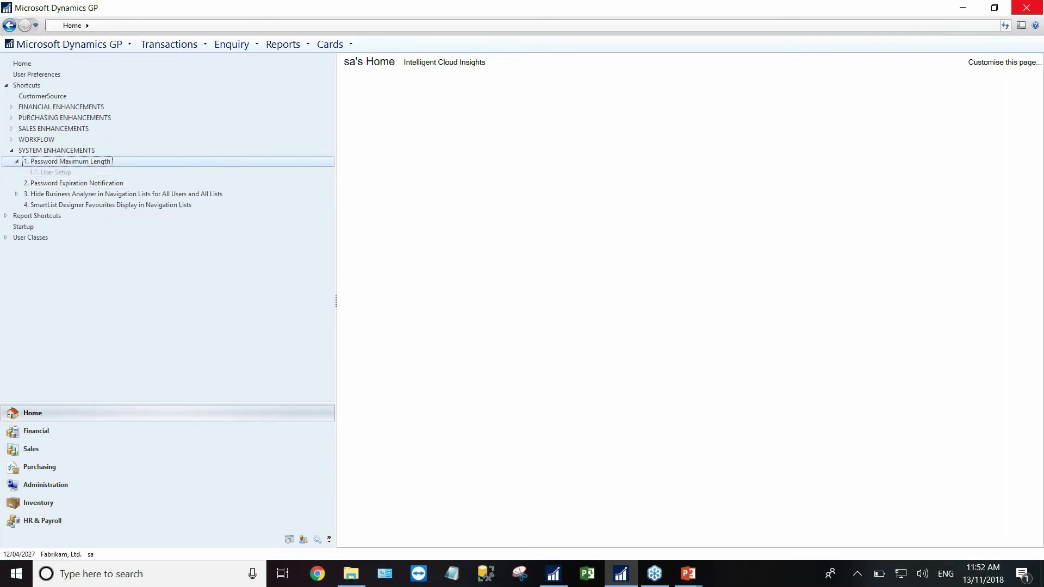
- Browse to the next user in User Setup and inspect their Password field
{"action": "left_click", "coordinate": [48, 173]}
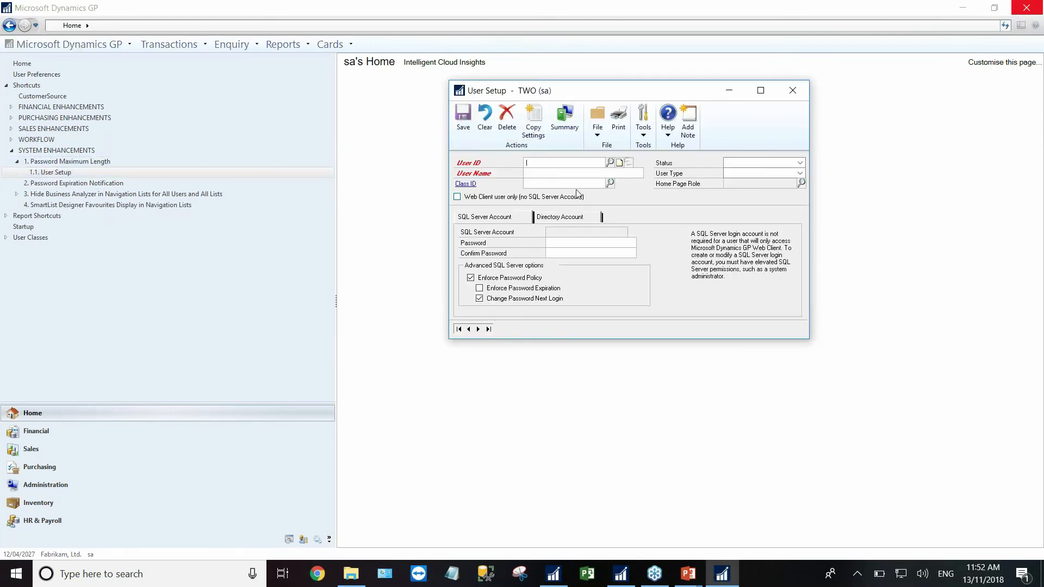
{"action": "left_click", "coordinate": [478, 329]}
{"action": "left_click", "coordinate": [568, 244]}
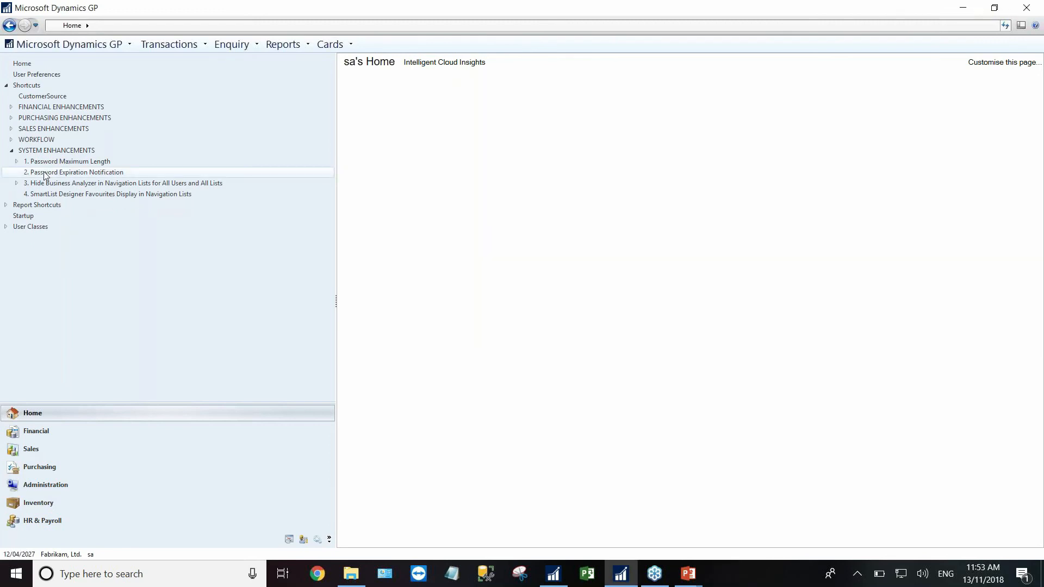
- From the Hide Business Analyzer shortcuts, open System Preferences showing the Home page and Navigation List options unticked
{"action": "left_click", "coordinate": [44, 174]}
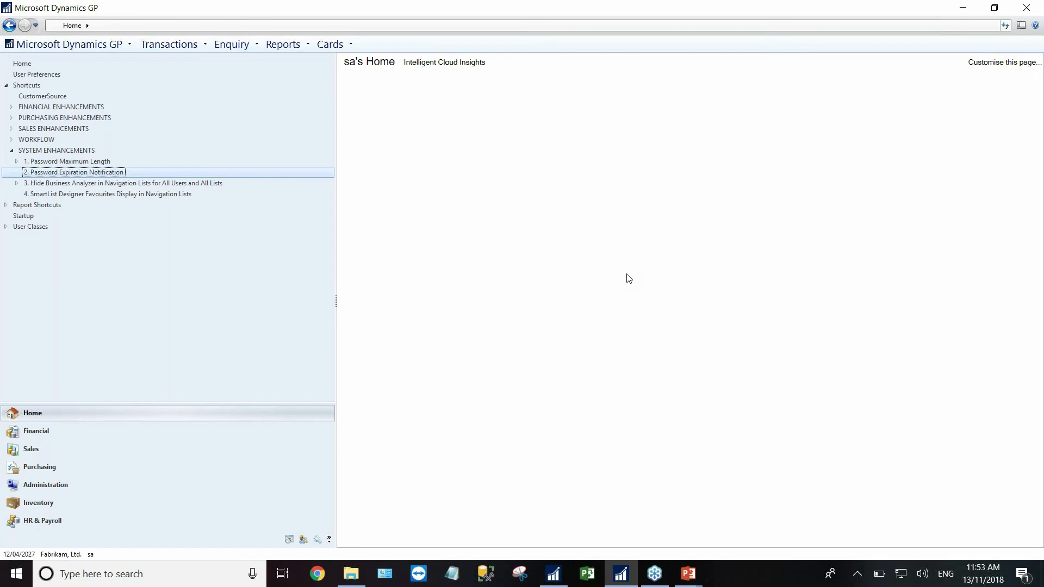
{"action": "left_click", "coordinate": [17, 183]}
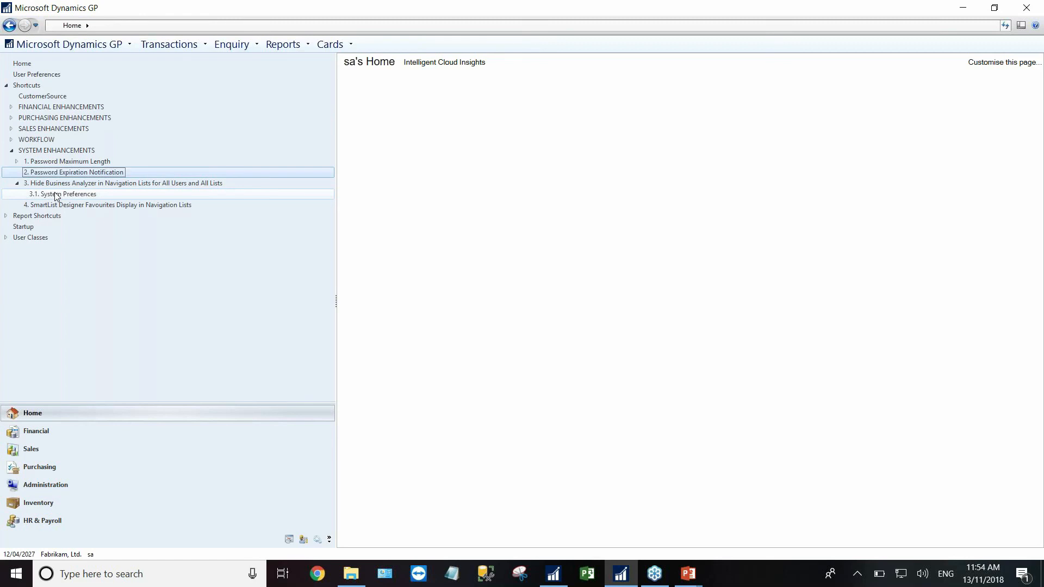
{"action": "left_click", "coordinate": [56, 195]}
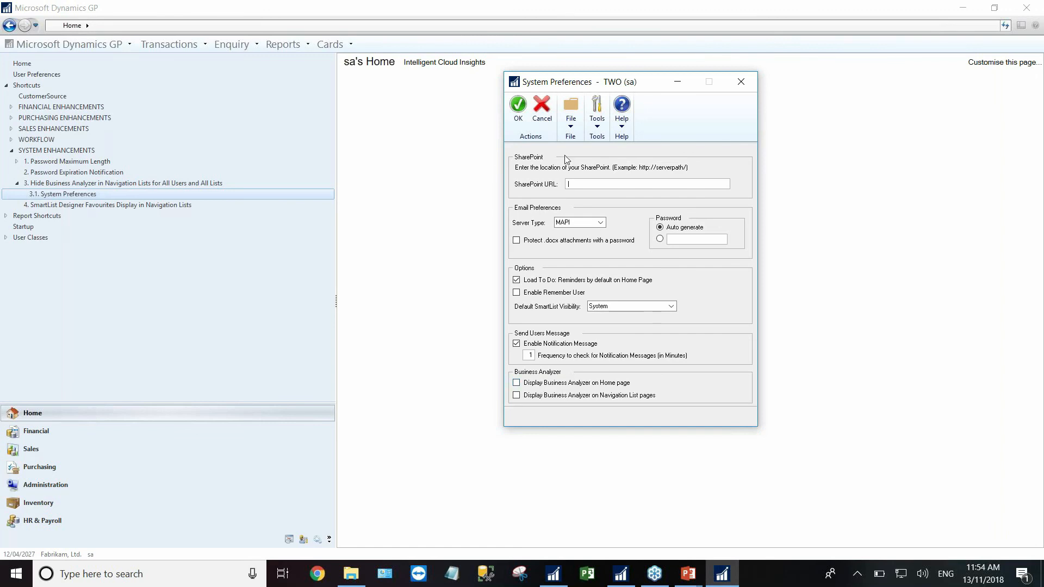
- Accept System Preferences with the Business Analyzer Home page and Navigation List options left unticked
{"action": "left_click_drag", "start_coordinate": [562, 87], "coordinate": [270, 80]}
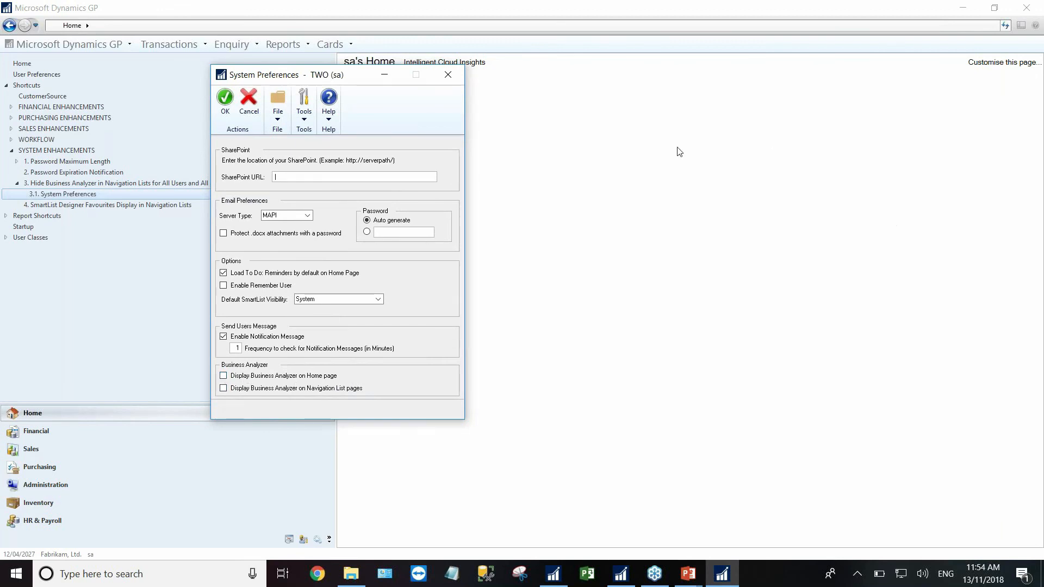
{"action": "left_click_drag", "start_coordinate": [358, 73], "coordinate": [489, 101]}
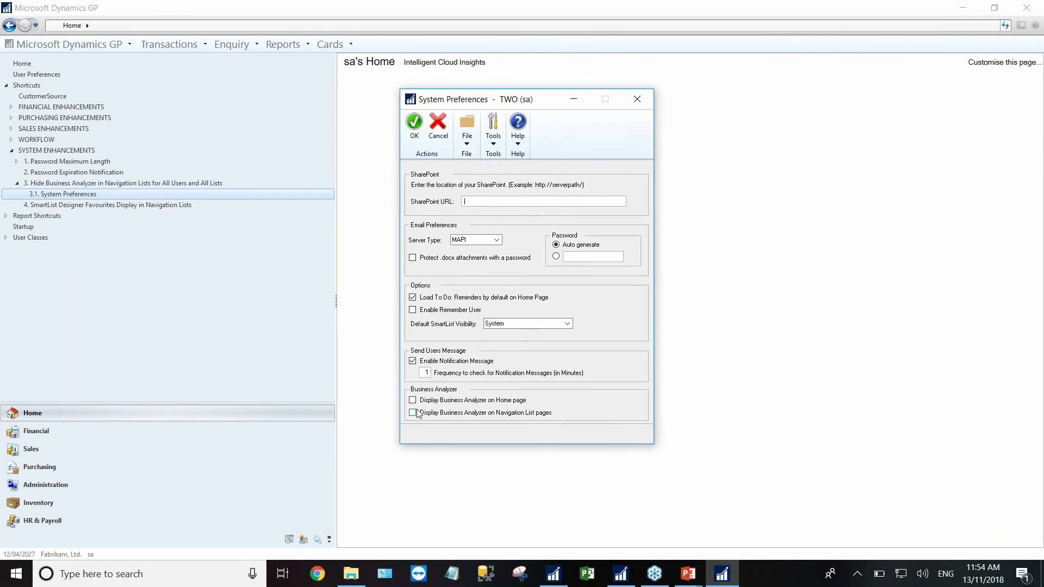
{"action": "left_click", "coordinate": [415, 124]}
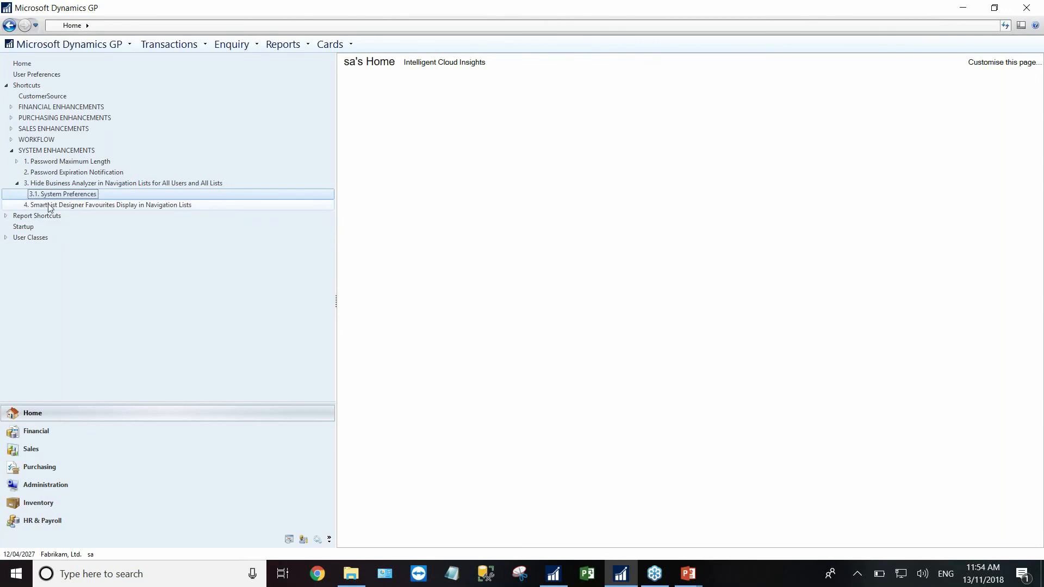
- From the SmartList Designer Favourites shortcut, show the Sales SmartList Favorites and tick the Customers * entry
{"action": "left_click", "coordinate": [51, 206]}
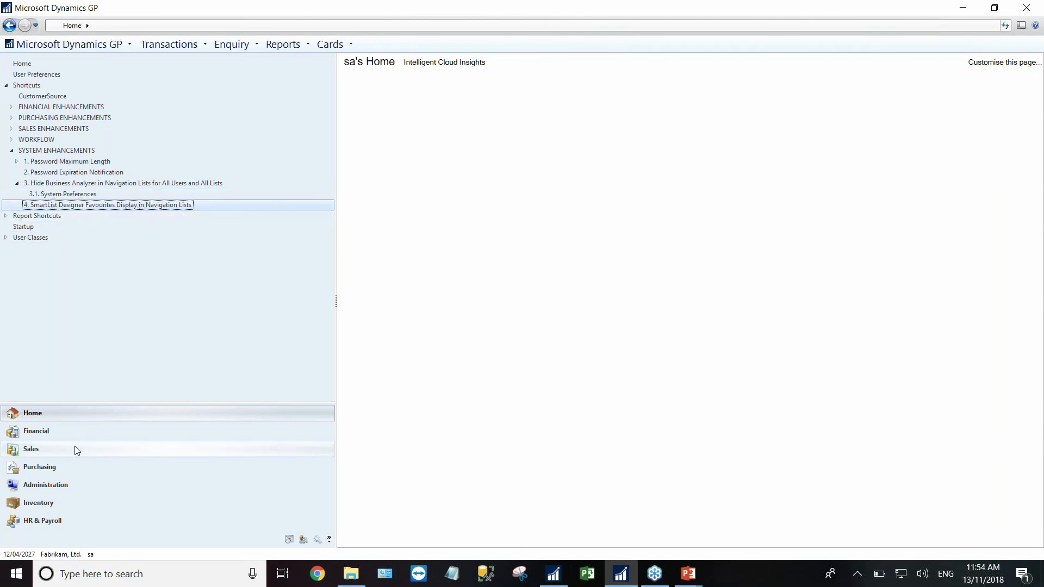
{"action": "left_click", "coordinate": [36, 447]}
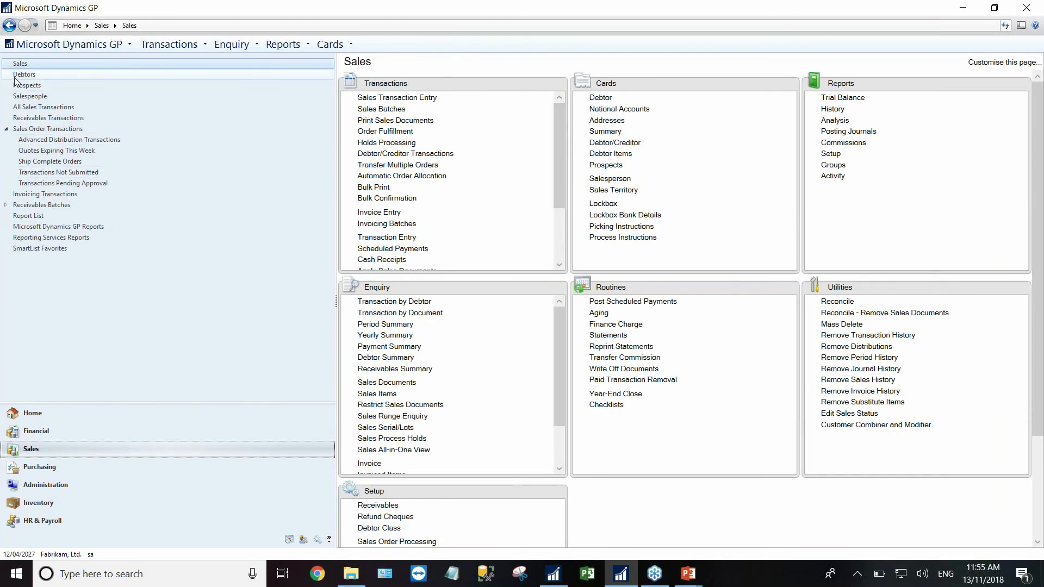
{"action": "left_click", "coordinate": [30, 250]}
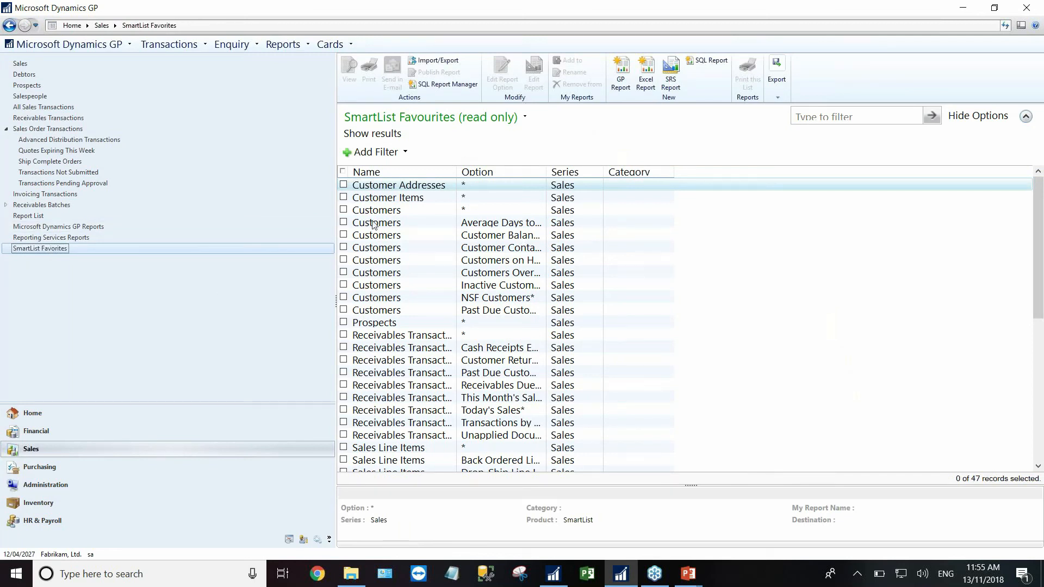
{"action": "left_click", "coordinate": [343, 210]}
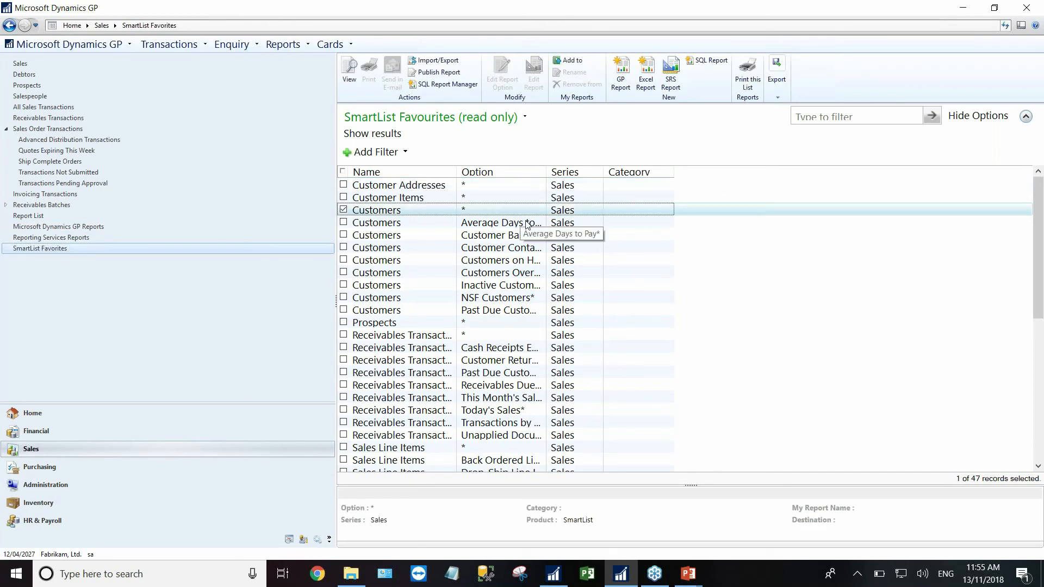